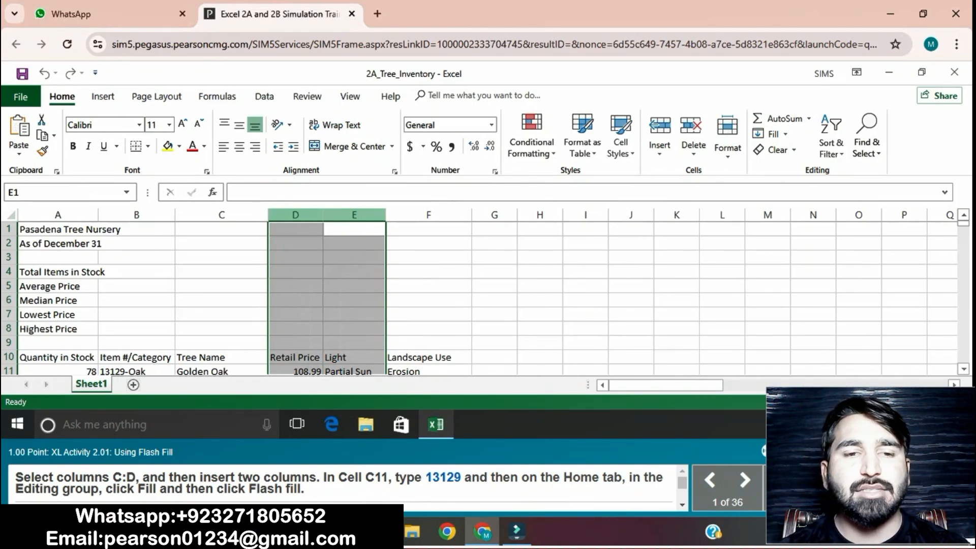
Step: Select columns C:D and insert two new columns there
{"action": "left_click_drag", "start_coordinate": [222, 215], "coordinate": [295, 215]}
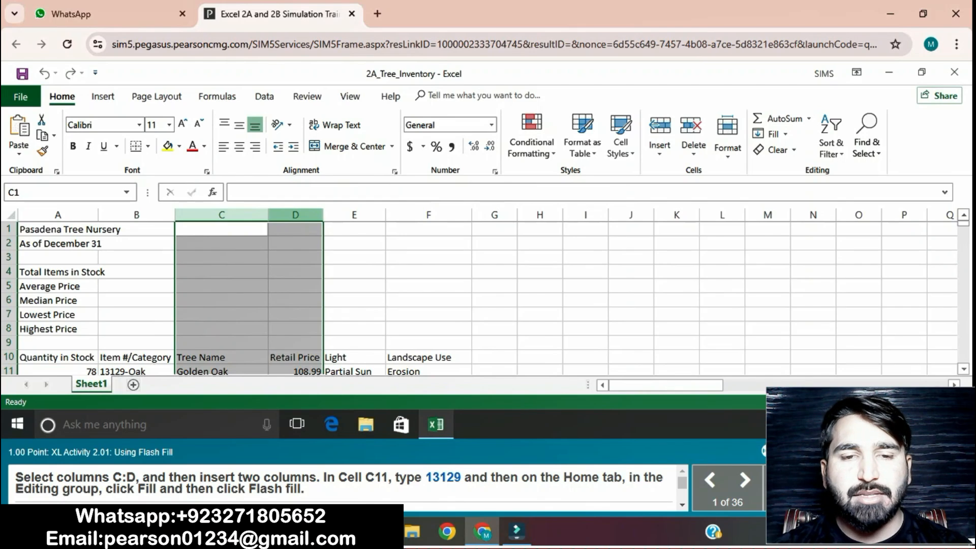
{"action": "right_click", "coordinate": [283, 215]}
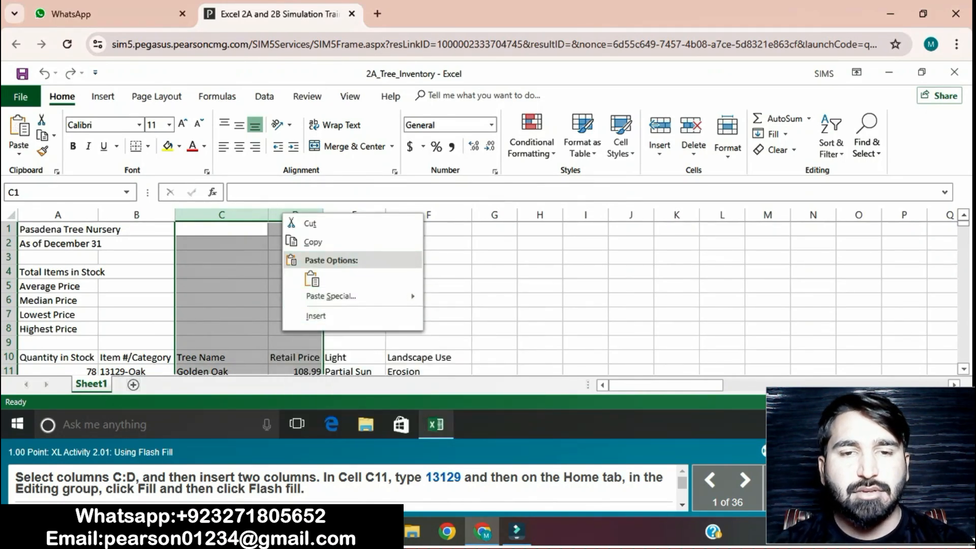
{"action": "left_click", "coordinate": [316, 316]}
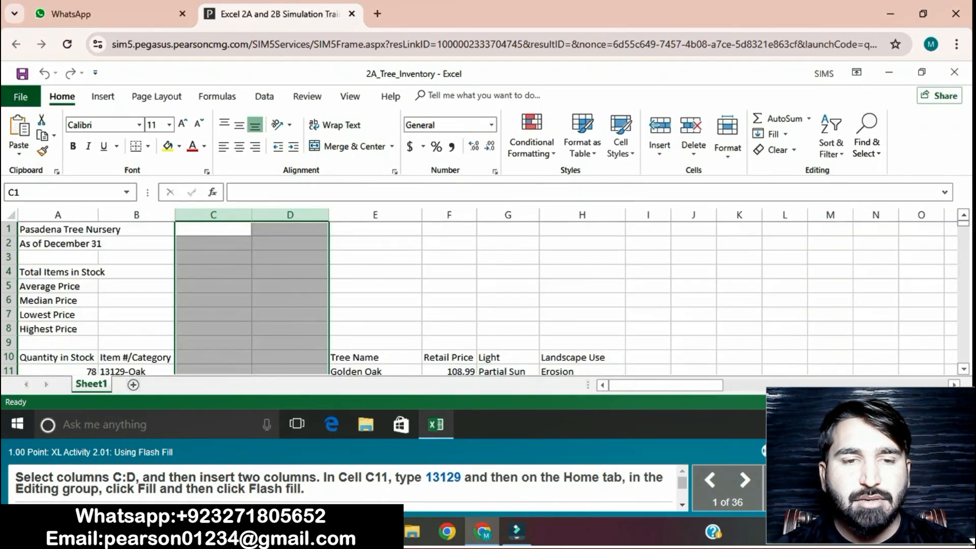
Step: Enter 13129 in cell C11 and use Flash Fill to fill the item numbers down column C
{"action": "left_click", "coordinate": [213, 371]}
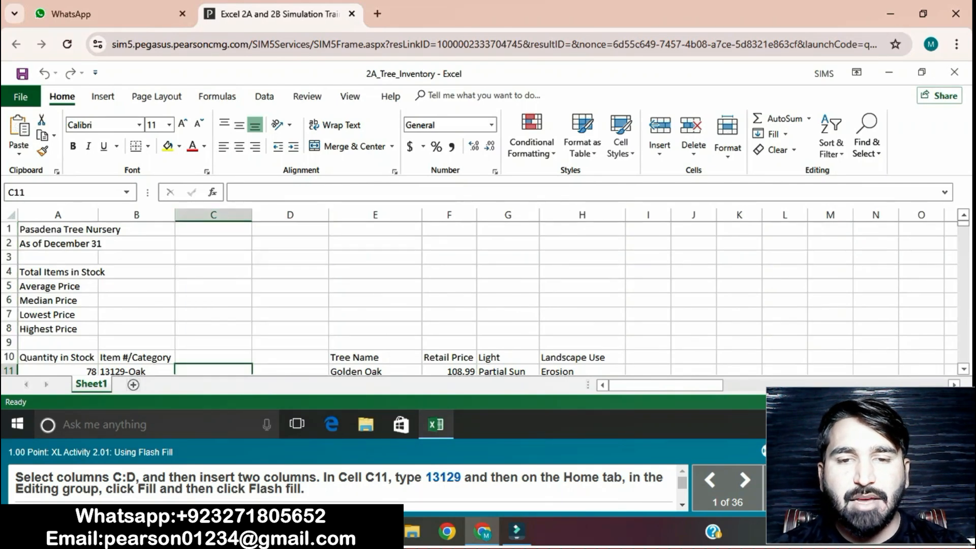
{"action": "left_click", "coordinate": [300, 193]}
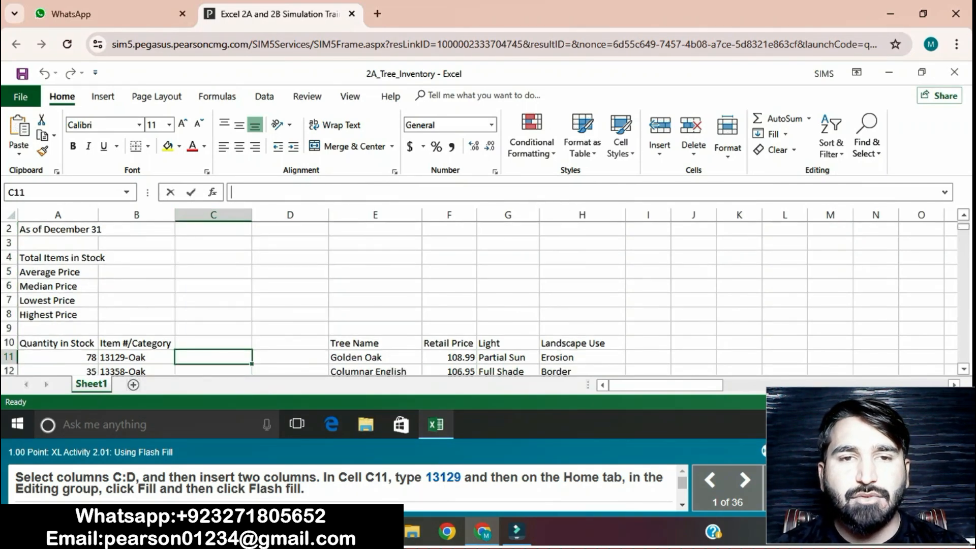
{"action": "type", "text": "13129"}
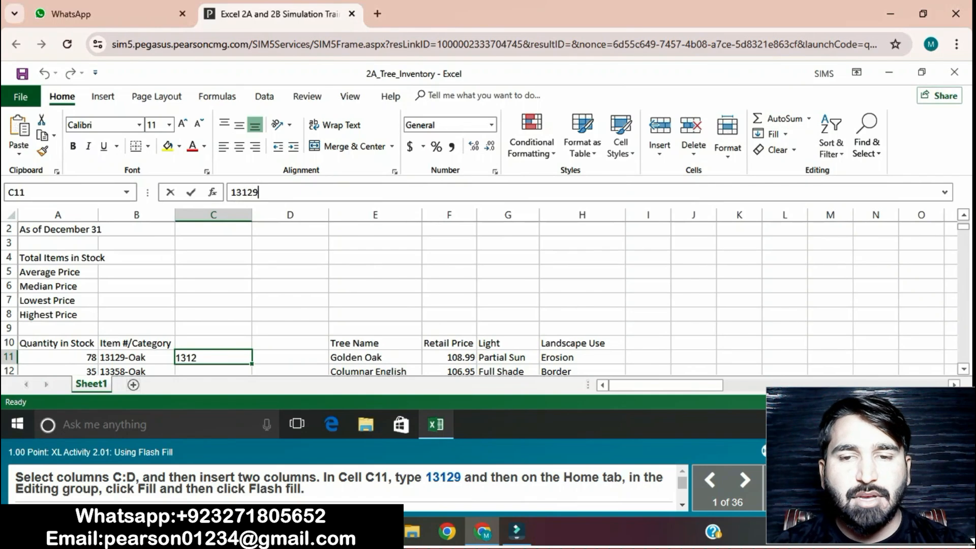
{"action": "key", "text": "Return"}
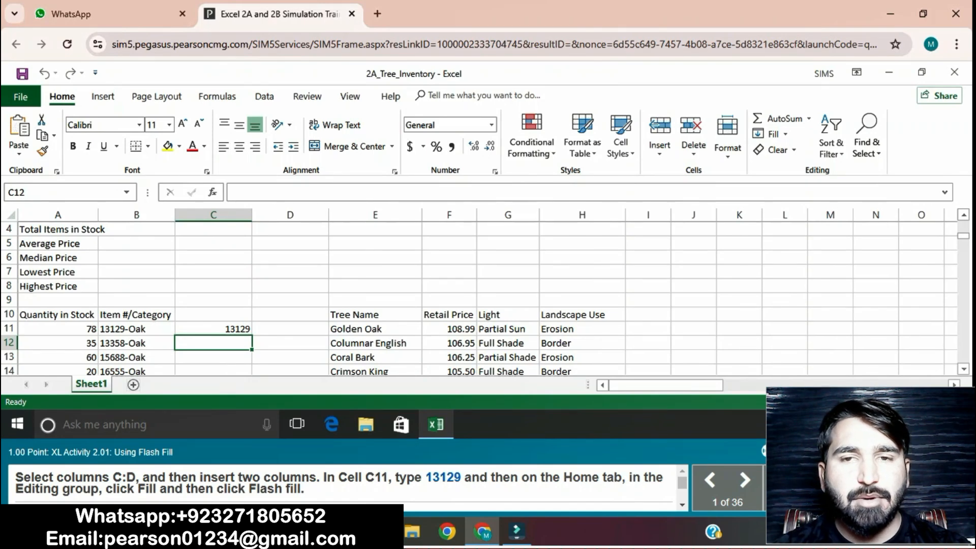
{"action": "left_click", "coordinate": [214, 329]}
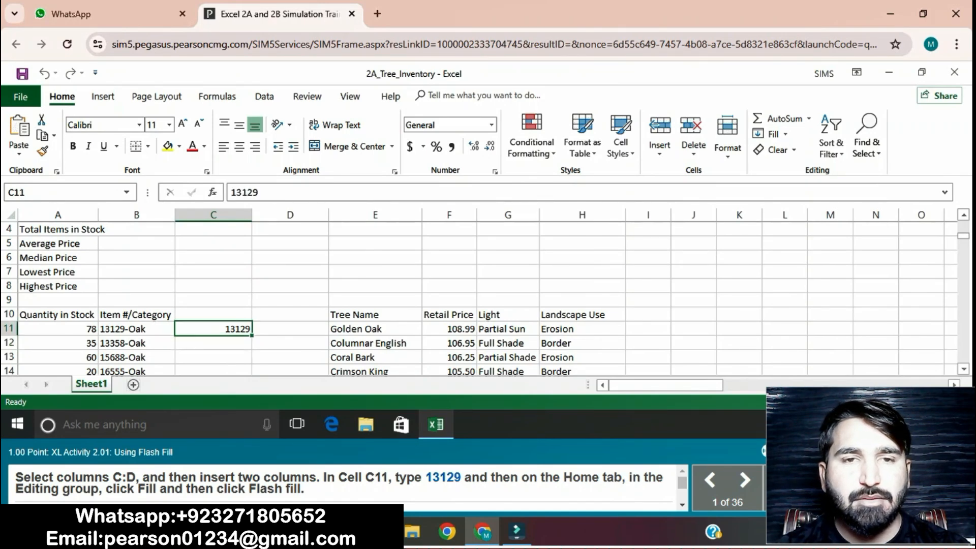
{"action": "left_click", "coordinate": [771, 134]}
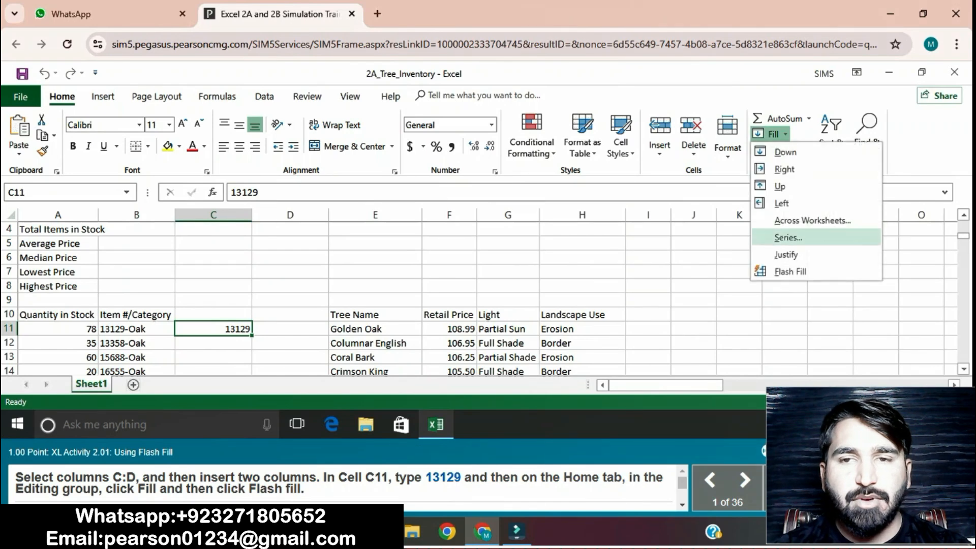
{"action": "left_click", "coordinate": [790, 271]}
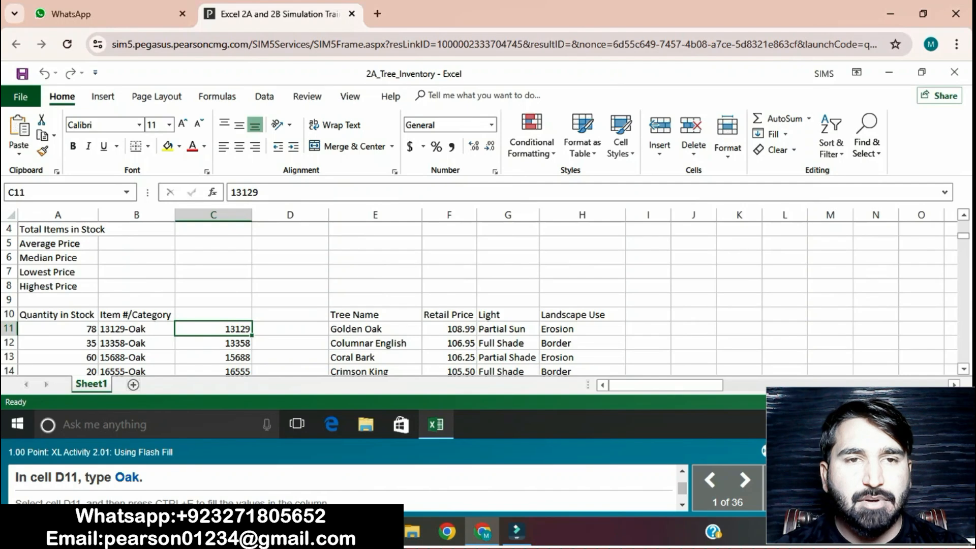
Step: Enter Oak in cell D11 and use Flash Fill to fill the categories down column D
{"action": "left_click", "coordinate": [291, 329]}
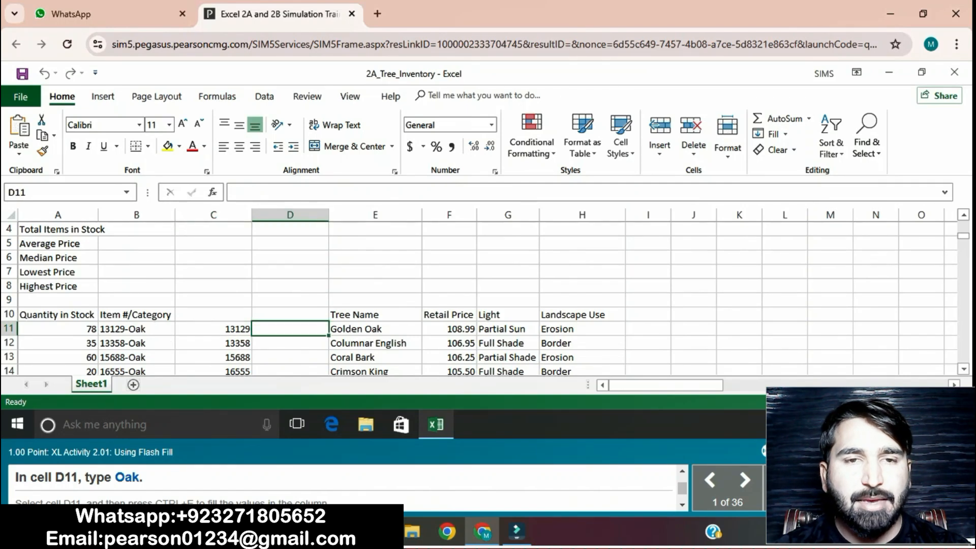
{"action": "type", "text": "O"}
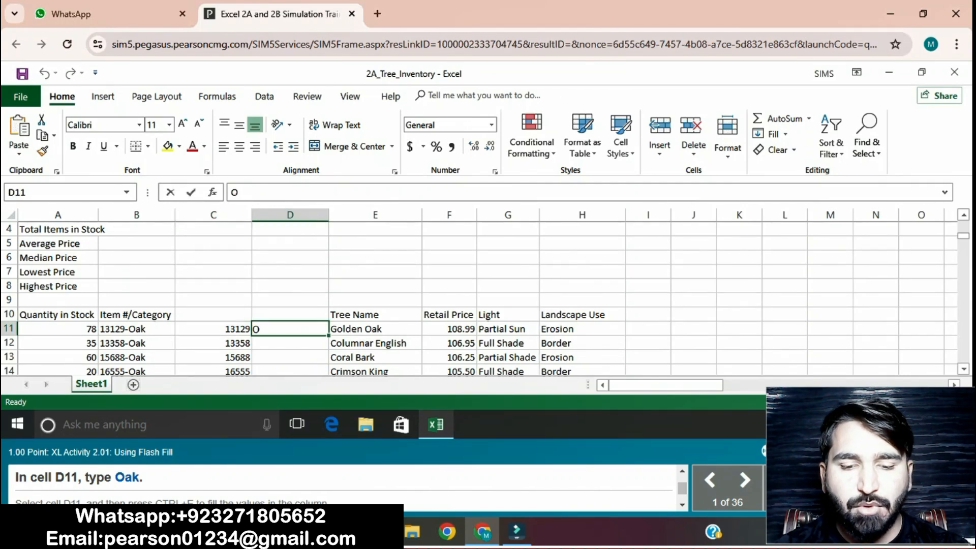
{"action": "type", "text": "ak"}
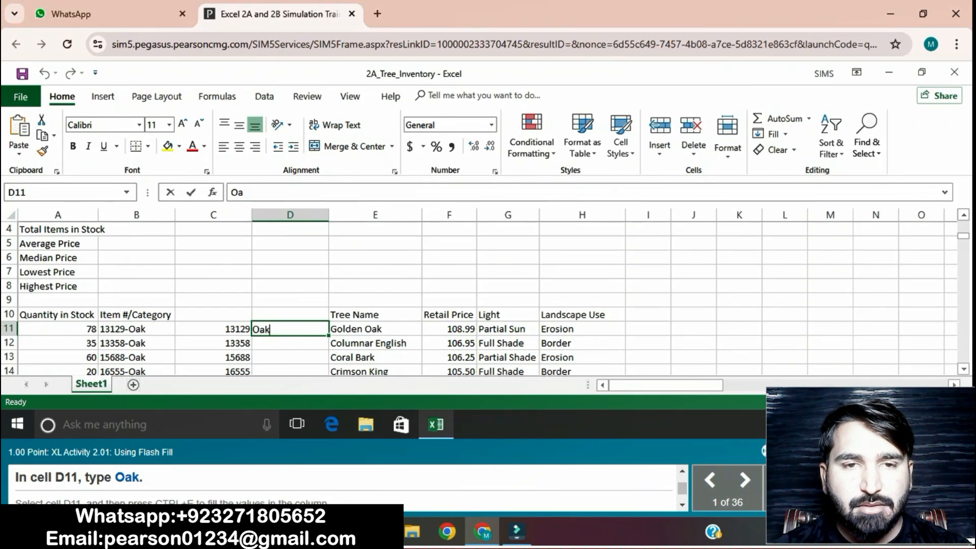
{"action": "key", "text": "Return"}
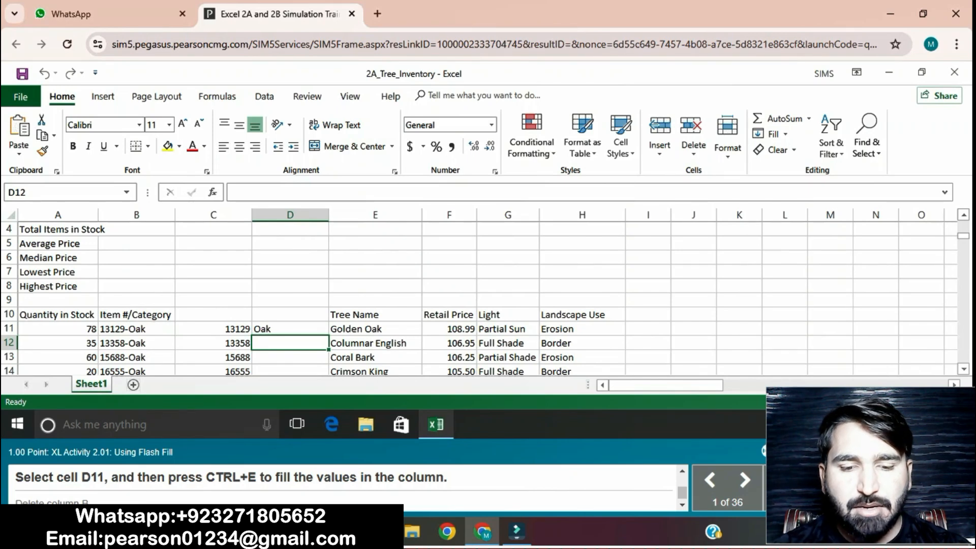
{"action": "left_click", "coordinate": [290, 329]}
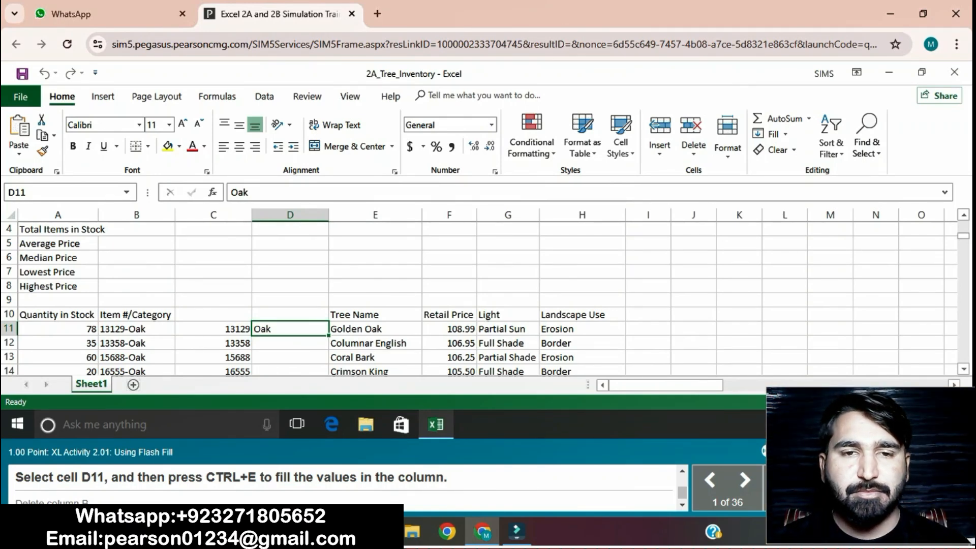
{"action": "key", "text": "ctrl+e"}
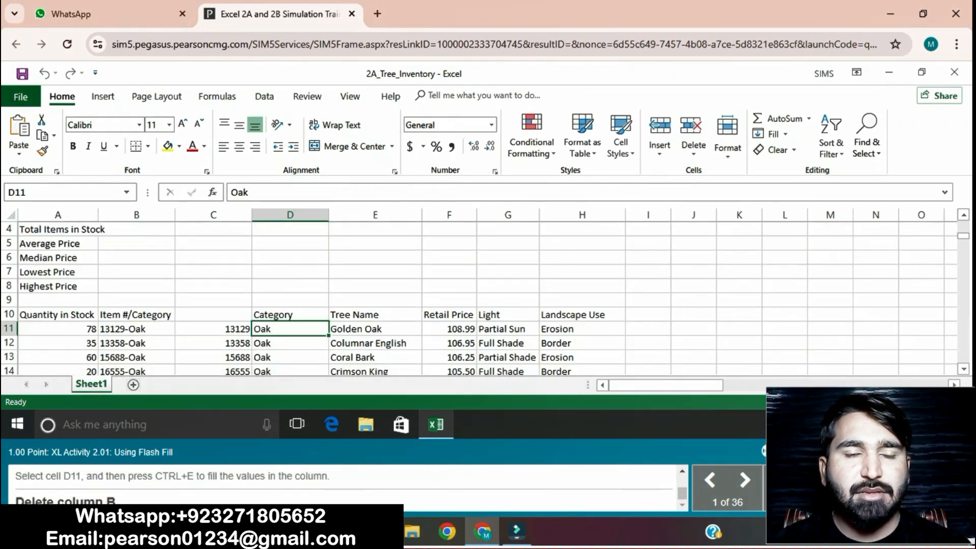
Step: Delete column B containing the combined Item #/Category values
{"action": "left_click", "coordinate": [136, 214]}
{"action": "right_click", "coordinate": [151, 215]}
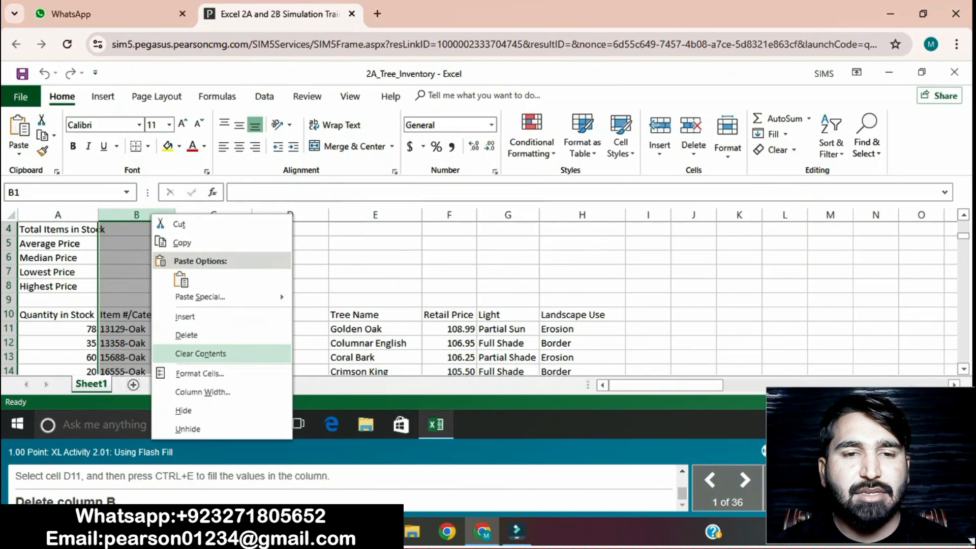
{"action": "left_click", "coordinate": [186, 335]}
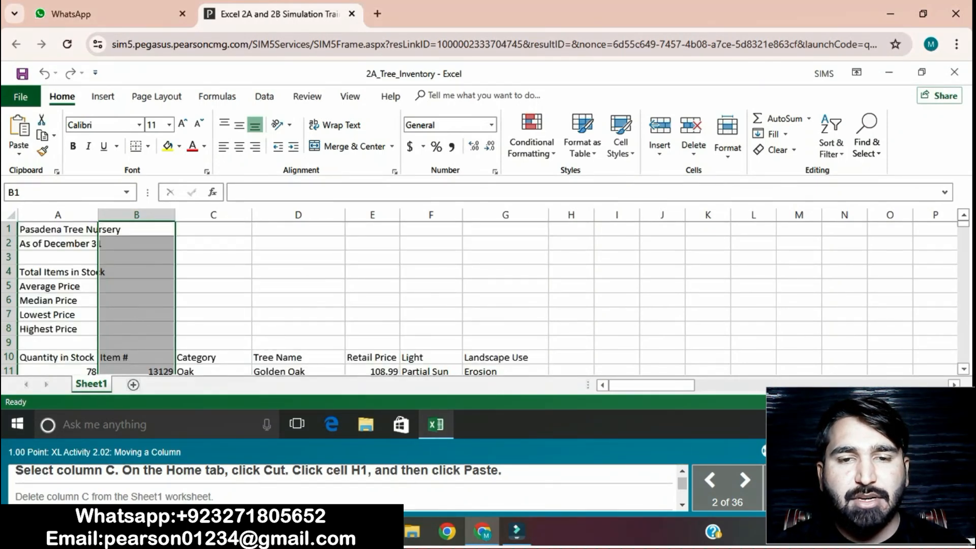
Step: Cut column C with the Category data and paste it into column H starting at cell H1
{"action": "left_click", "coordinate": [213, 215]}
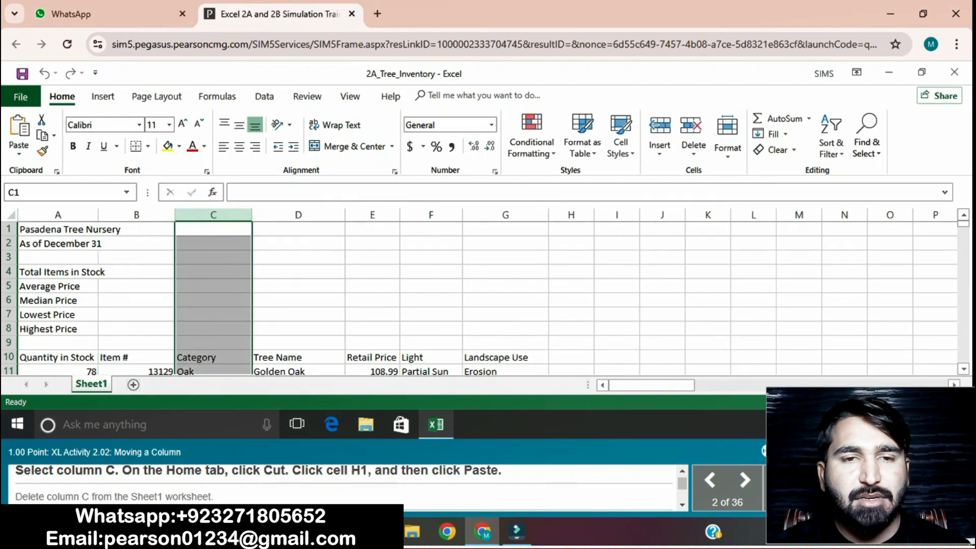
{"action": "left_click", "coordinate": [42, 120]}
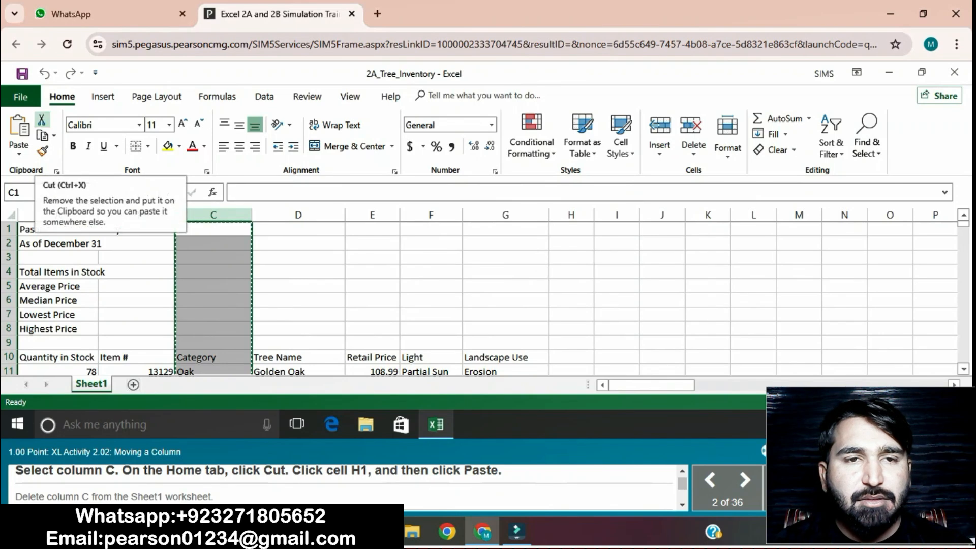
{"action": "left_click", "coordinate": [571, 230]}
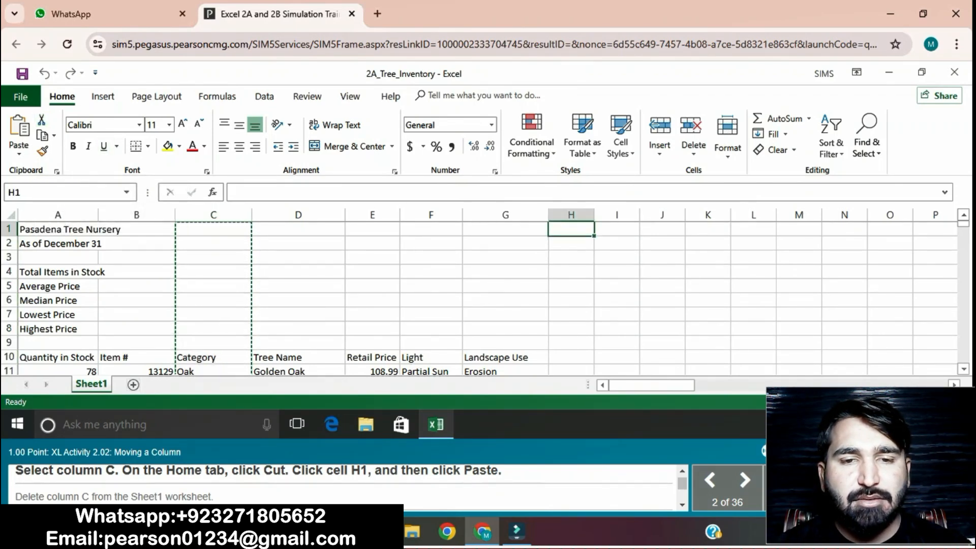
{"action": "key", "text": "ctrl+v"}
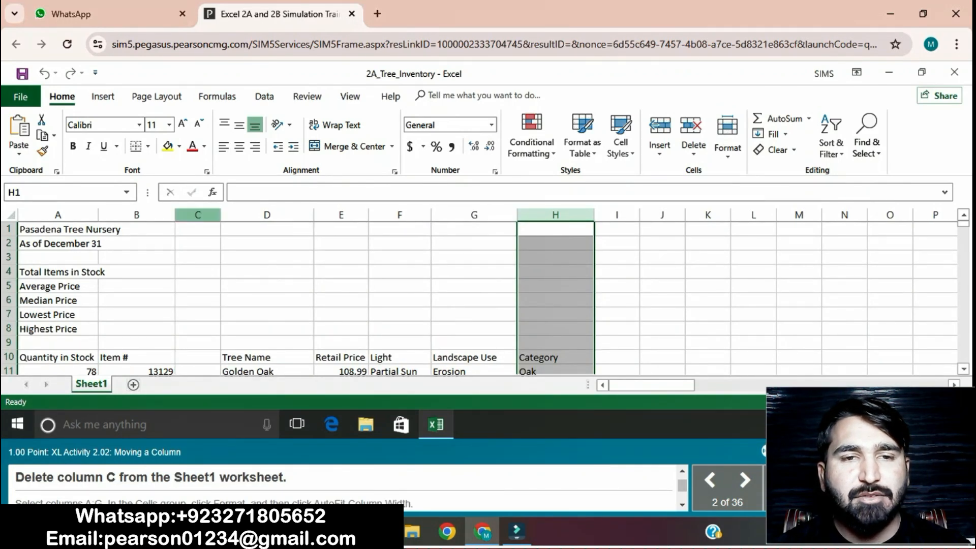
Step: Delete the now-empty column C
{"action": "left_click", "coordinate": [197, 215]}
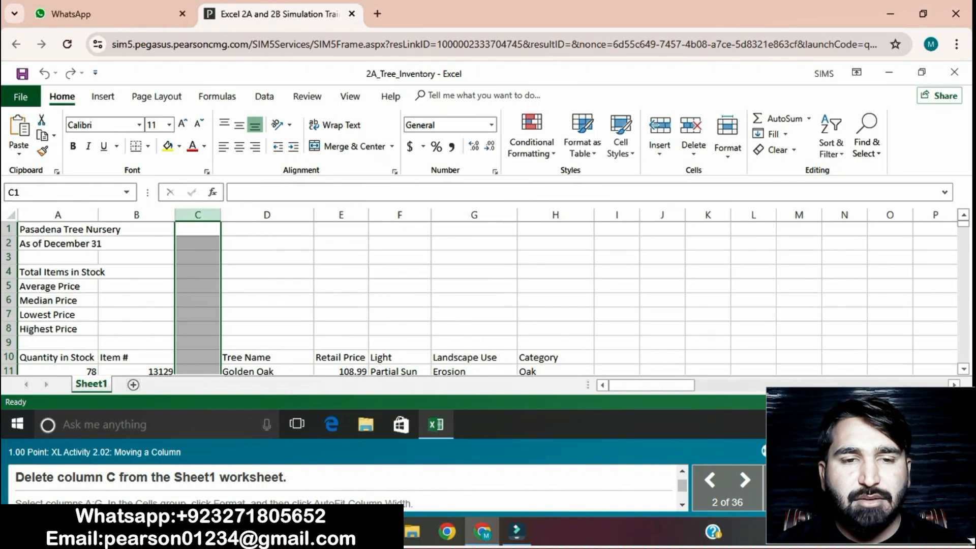
{"action": "right_click", "coordinate": [201, 215]}
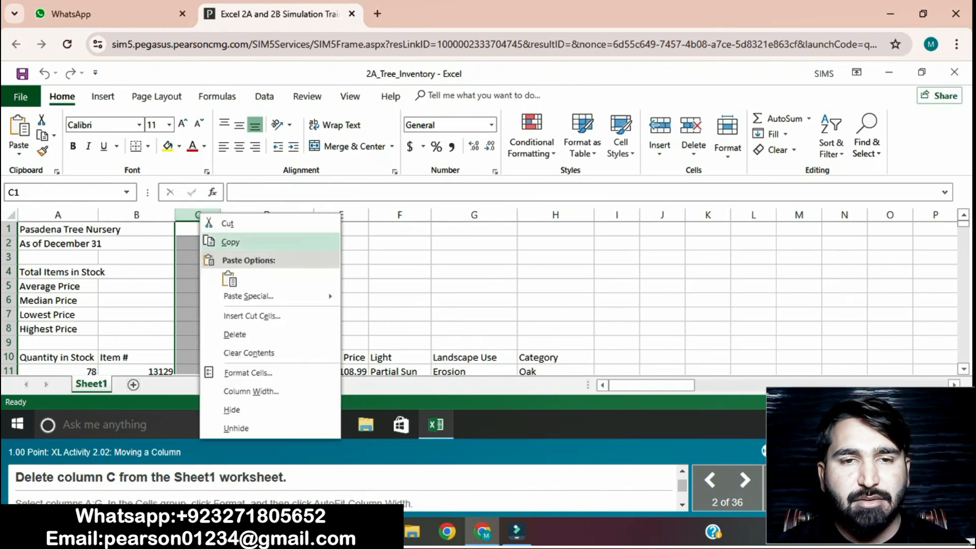
{"action": "left_click", "coordinate": [234, 334]}
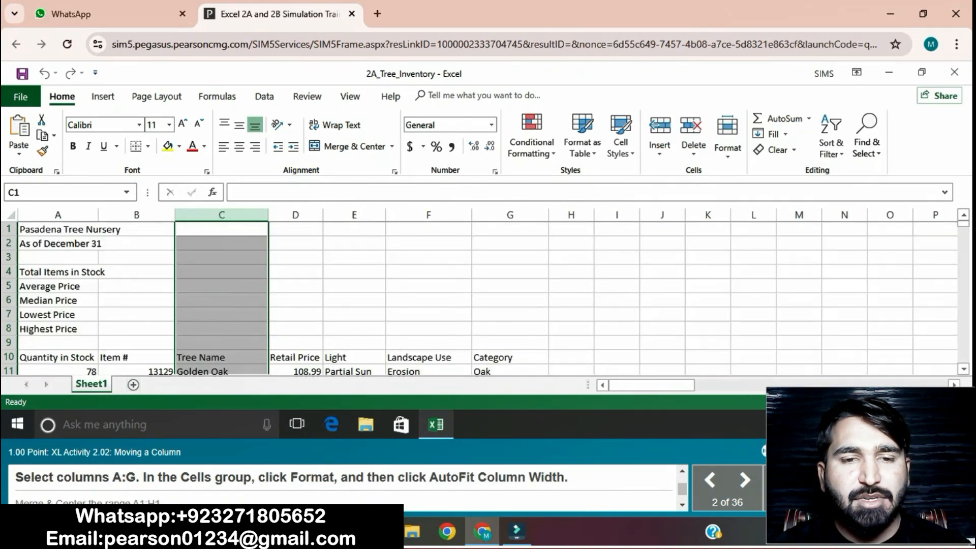
Step: AutoFit the column widths of columns A through G
{"action": "left_click_drag", "start_coordinate": [58, 215], "coordinate": [510, 214]}
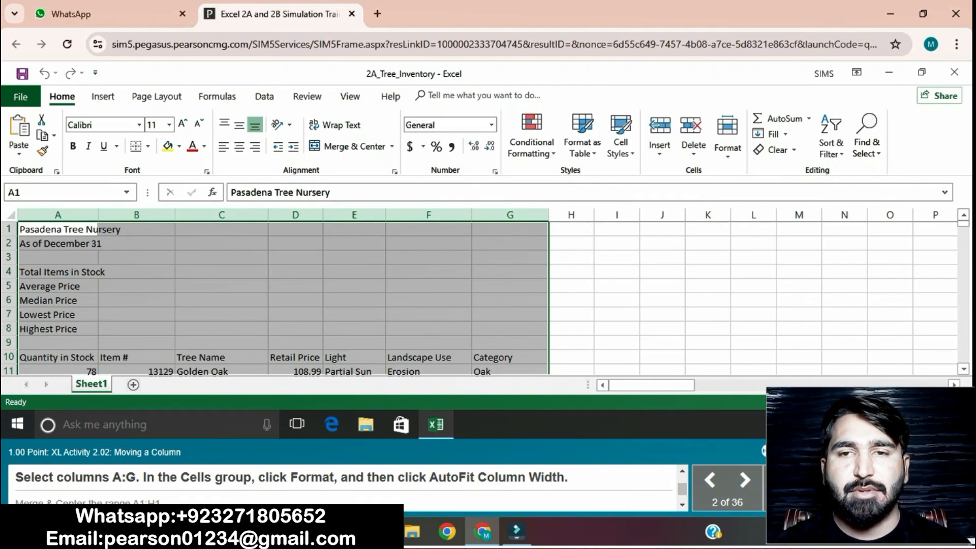
{"action": "left_click", "coordinate": [727, 134]}
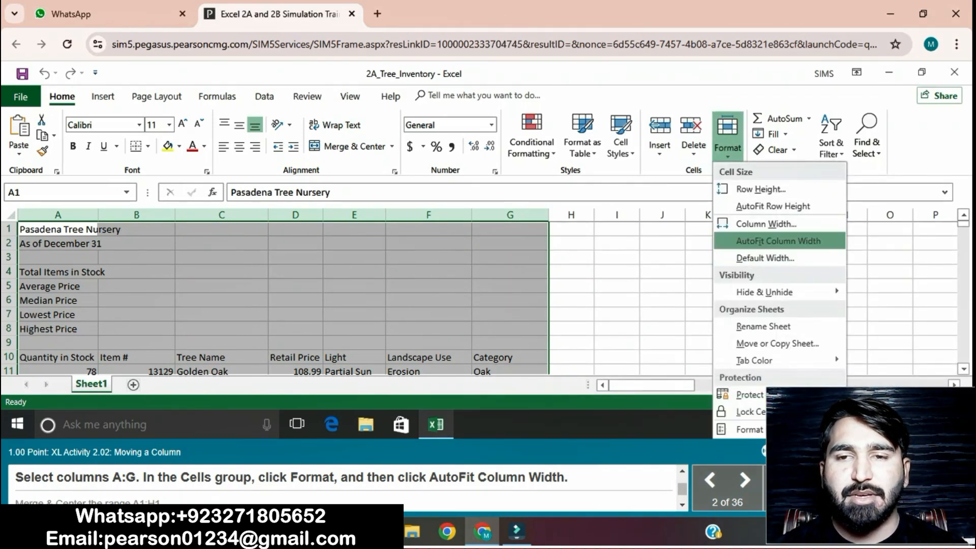
{"action": "left_click", "coordinate": [778, 241]}
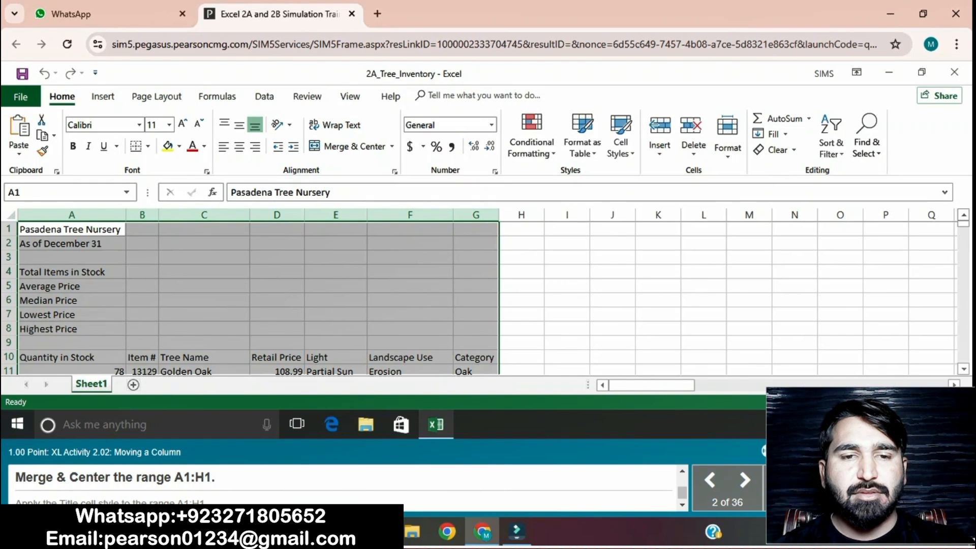
Step: Merge and center the range A1:H1 and apply the Title cell style to it
{"action": "left_click", "coordinate": [72, 229]}
{"action": "left_click_drag", "start_coordinate": [71, 230], "coordinate": [521, 230]}
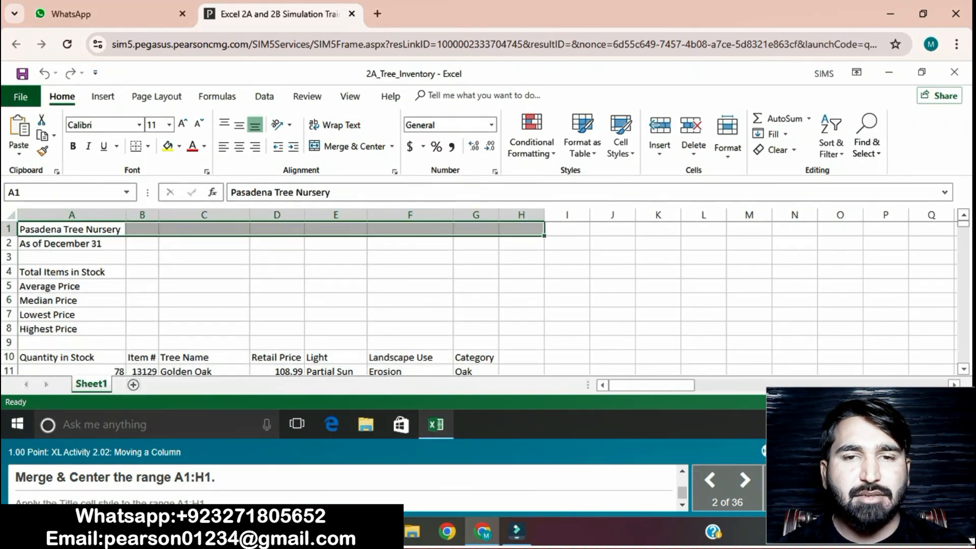
{"action": "left_click", "coordinate": [392, 146]}
{"action": "left_click", "coordinate": [356, 163]}
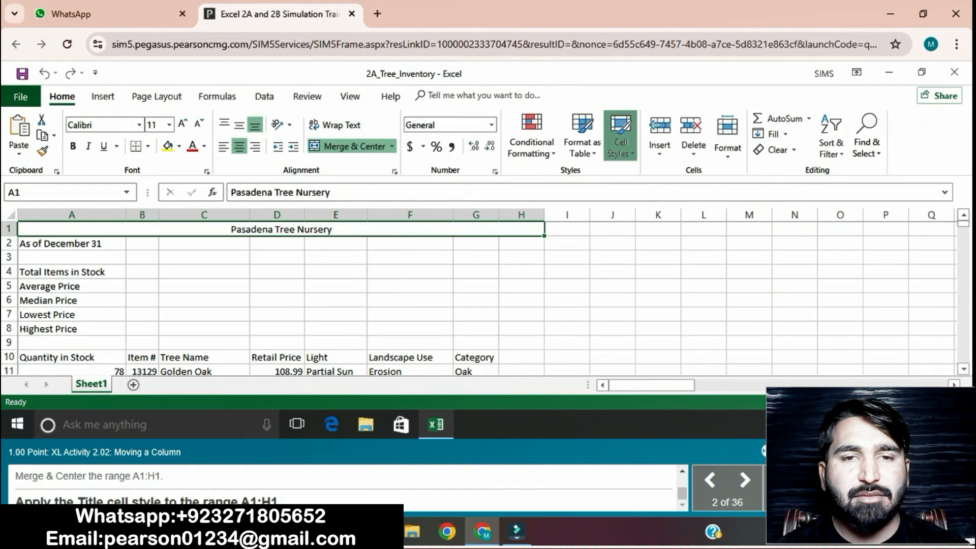
{"action": "left_click", "coordinate": [620, 142]}
{"action": "left_click", "coordinate": [813, 288]}
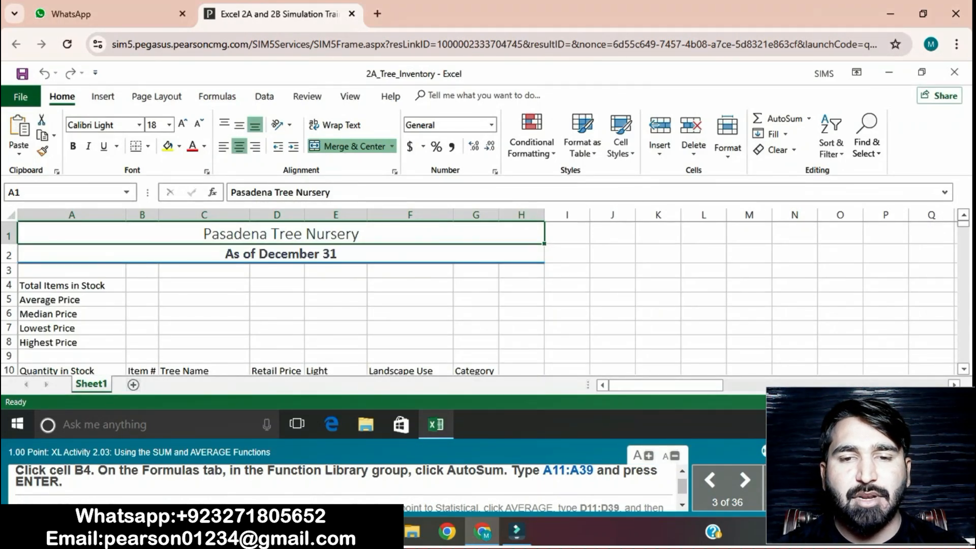
Step: Try to total A11:A38 in cell B4 with AutoSum
{"action": "left_click", "coordinate": [143, 285]}
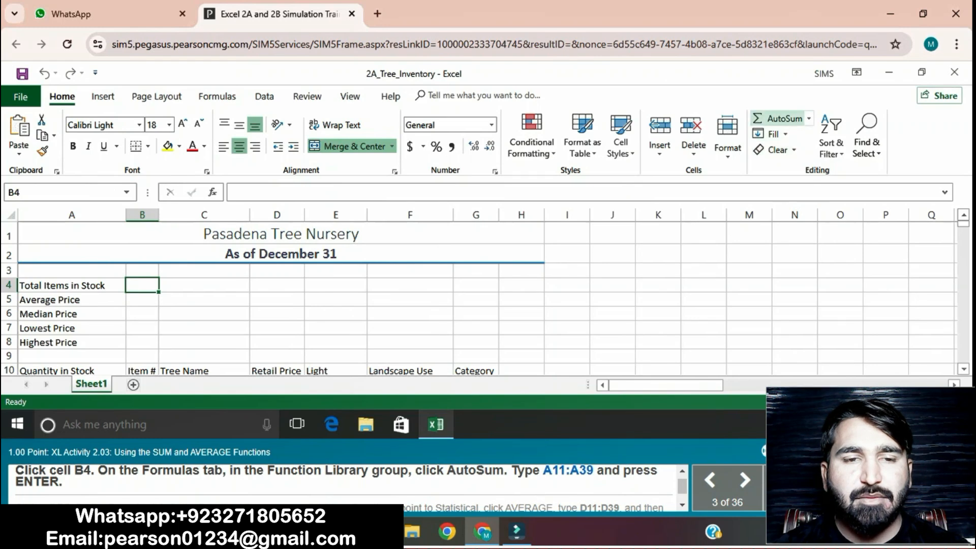
{"action": "left_click", "coordinate": [778, 119]}
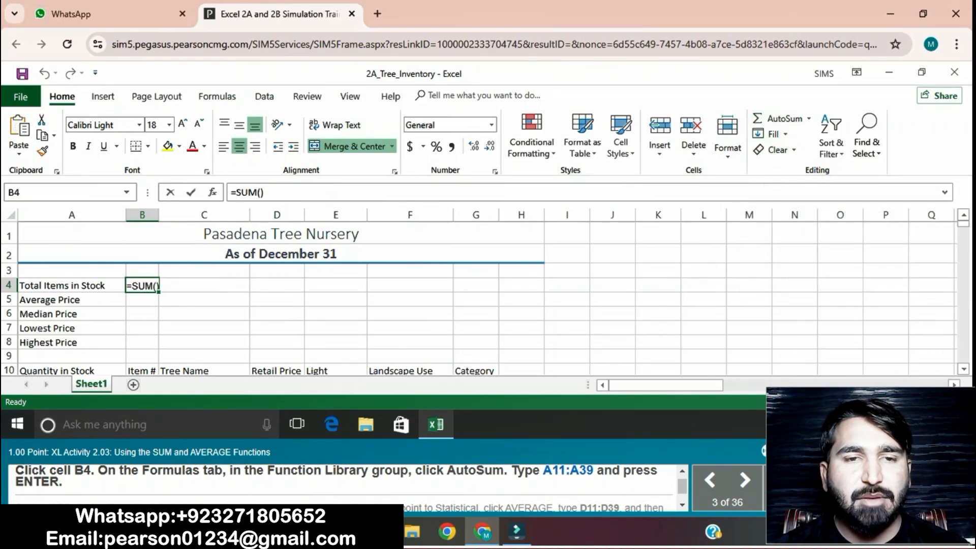
{"action": "type", "text": "A11:"}
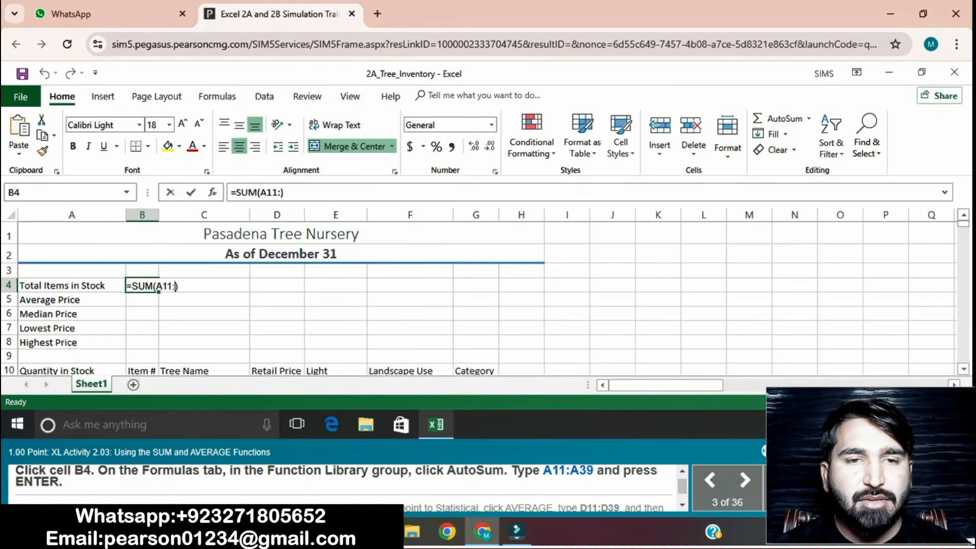
{"action": "type", "text": "A38"}
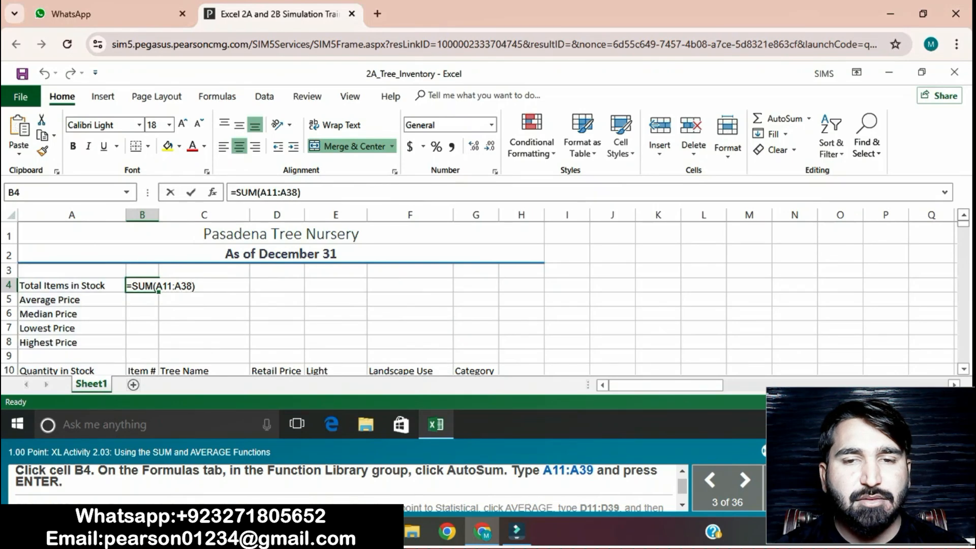
{"action": "key", "text": "Return"}
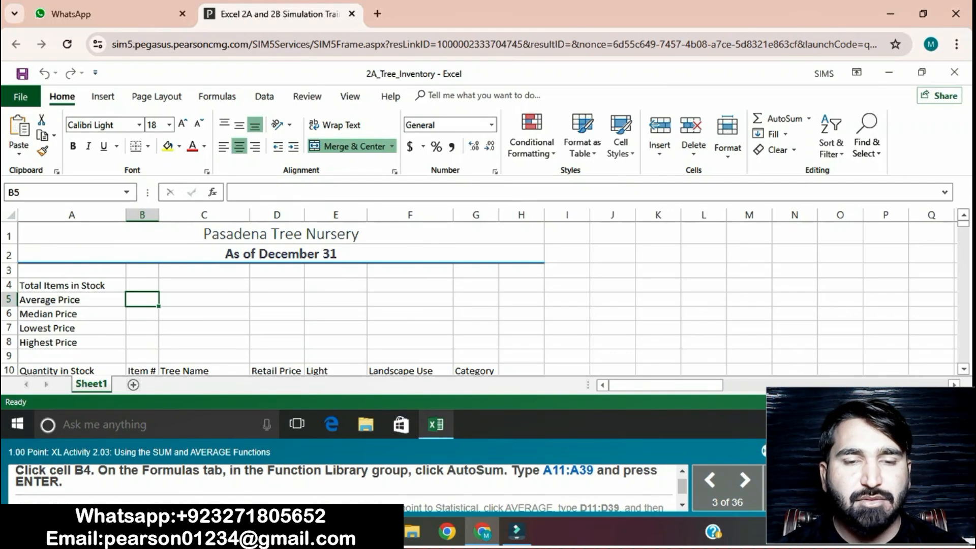
Step: Insert a SUM function in cell B4 totalling the range A11:A39
{"action": "left_click", "coordinate": [142, 285]}
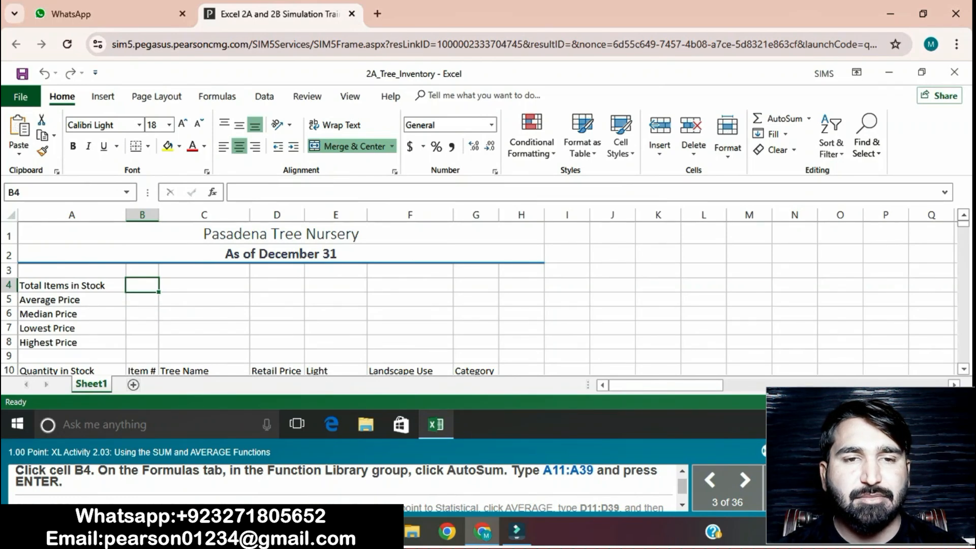
{"action": "left_click", "coordinate": [217, 97]}
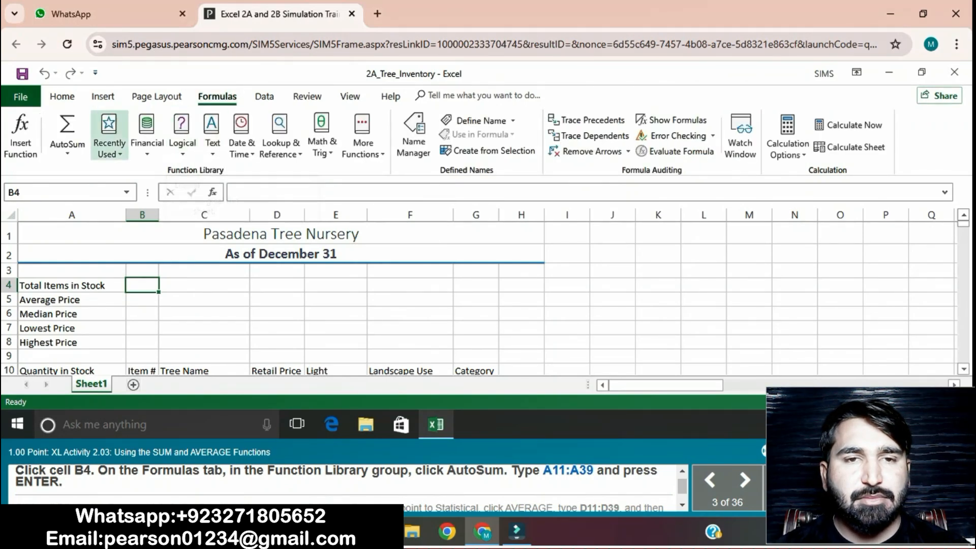
{"action": "left_click", "coordinate": [67, 146]}
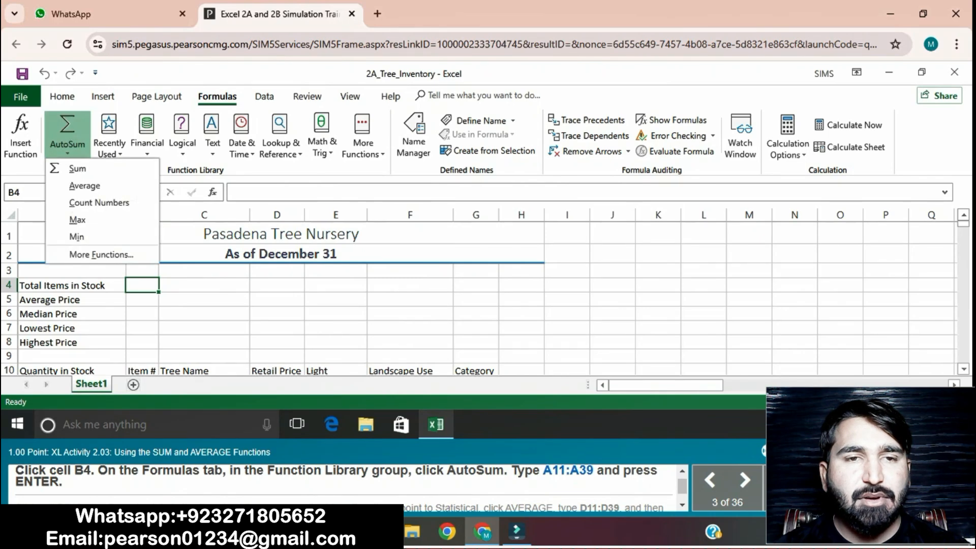
{"action": "left_click", "coordinate": [77, 169]}
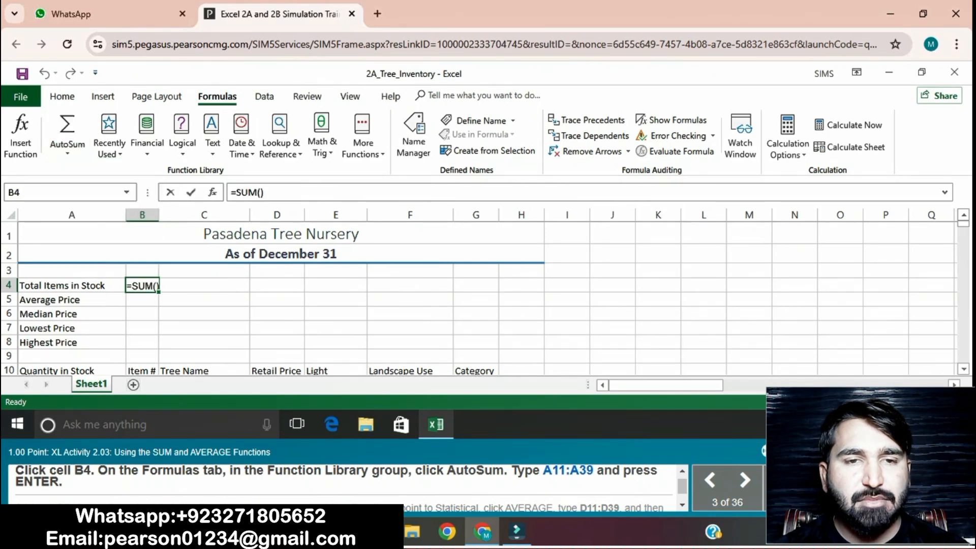
{"action": "type", "text": "A11"}
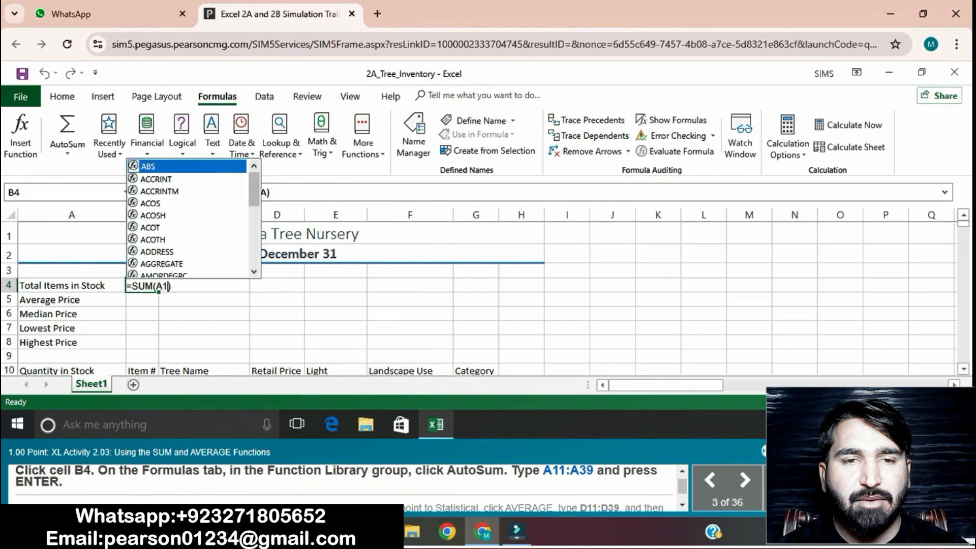
{"action": "type", "text": ":A3"}
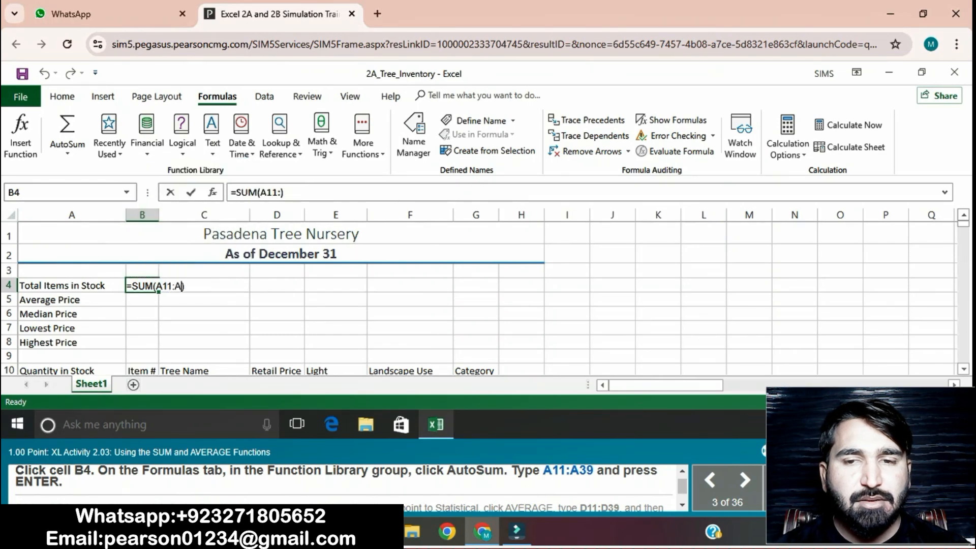
{"action": "type", "text": "9"}
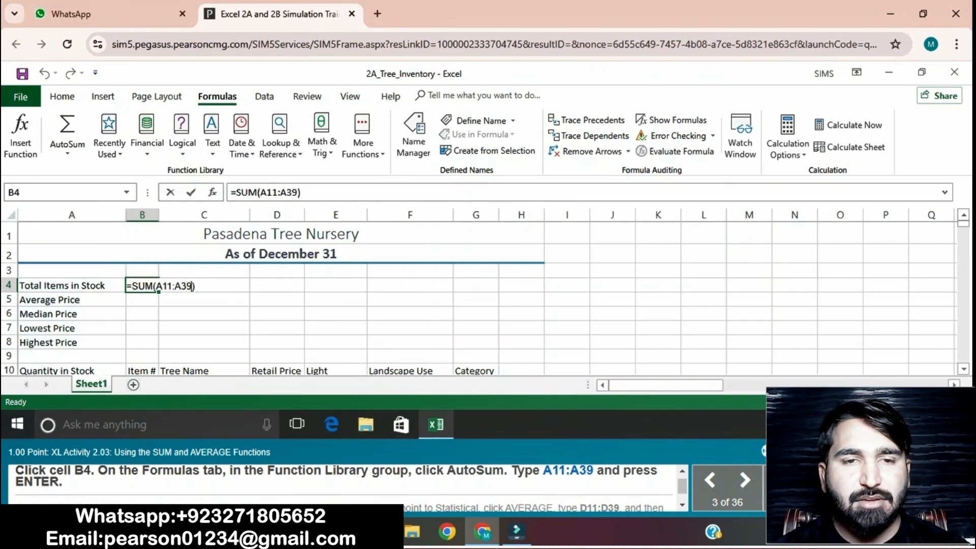
{"action": "key", "text": "Return"}
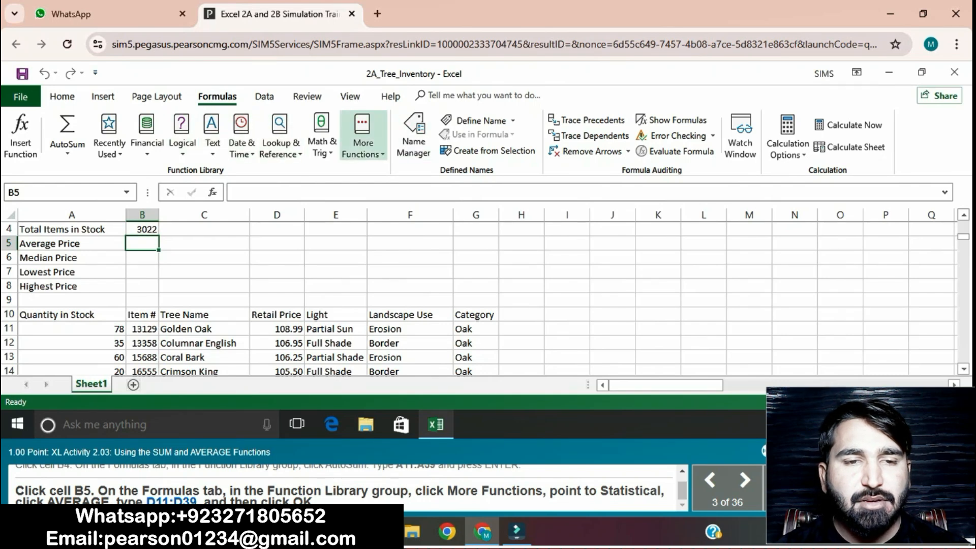
Step: Insert the statistical AVERAGE function in cell B5 for the range D11:D39
{"action": "left_click", "coordinate": [362, 137]}
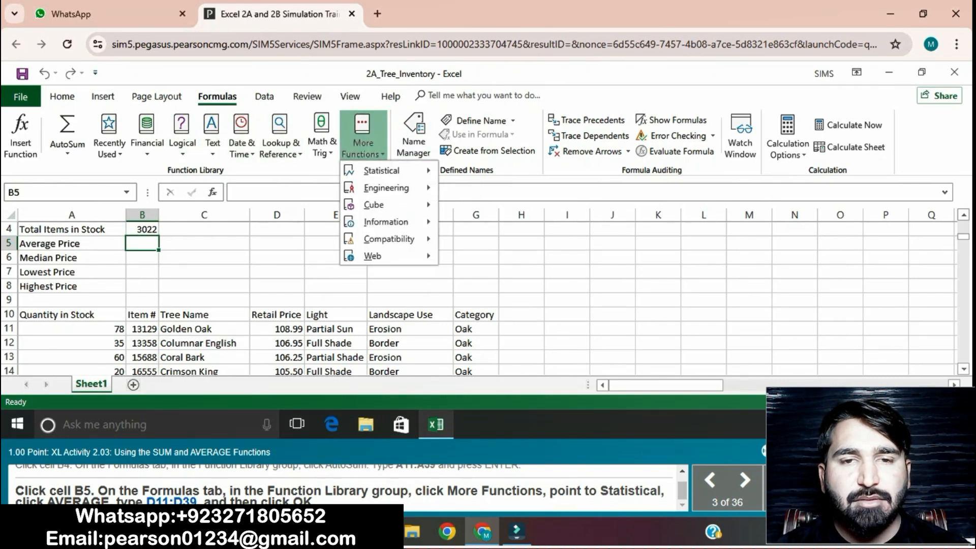
{"action": "mouse_move", "coordinate": [382, 171]}
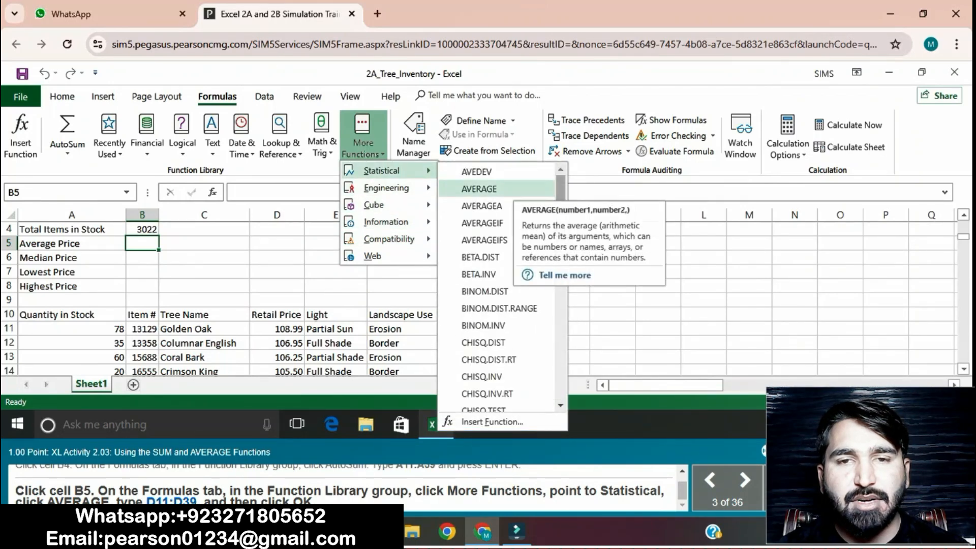
{"action": "left_click", "coordinate": [479, 189]}
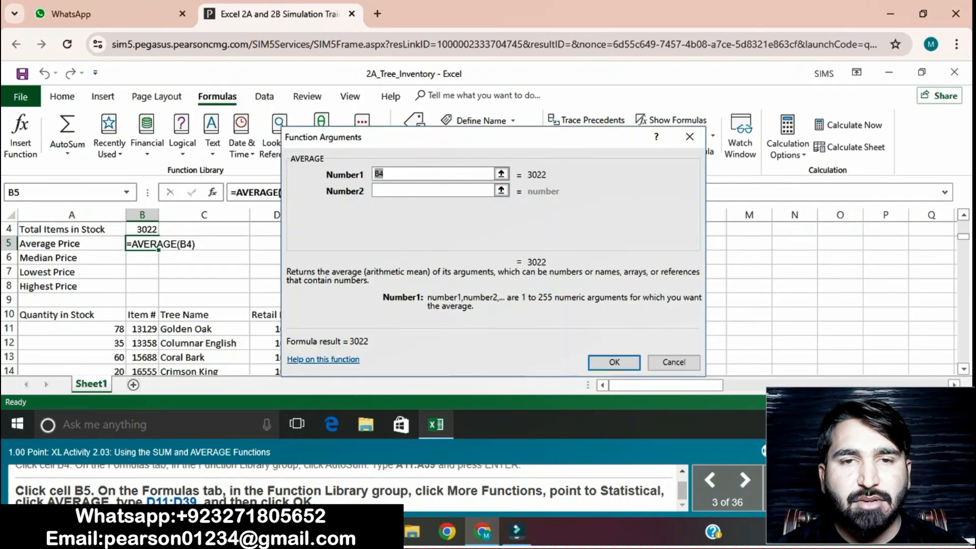
{"action": "key", "text": "BackSpace"}
{"action": "type", "text": "D11:D39"}
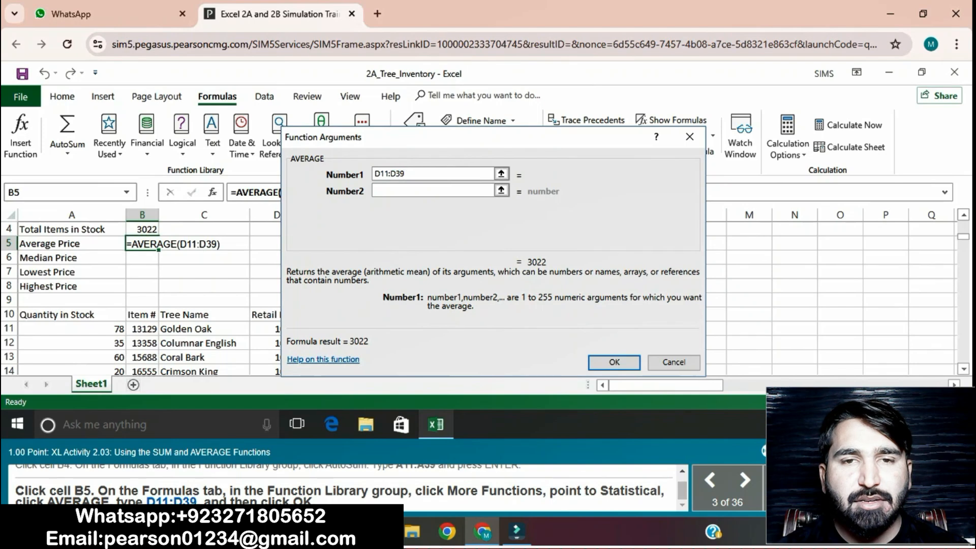
{"action": "key", "text": "Return"}
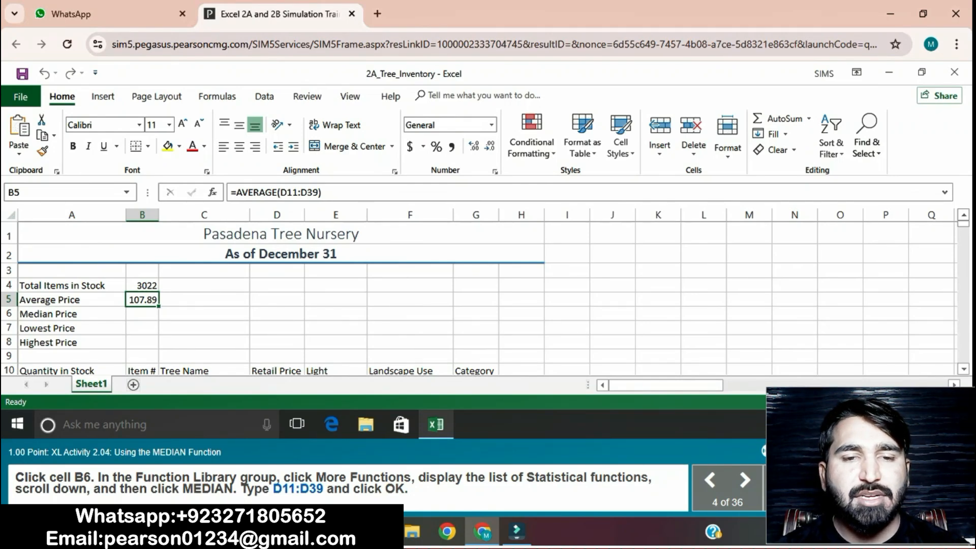
Step: Insert the statistical MEDIAN function in cell B6 for the range D11:D39
{"action": "left_click", "coordinate": [143, 314]}
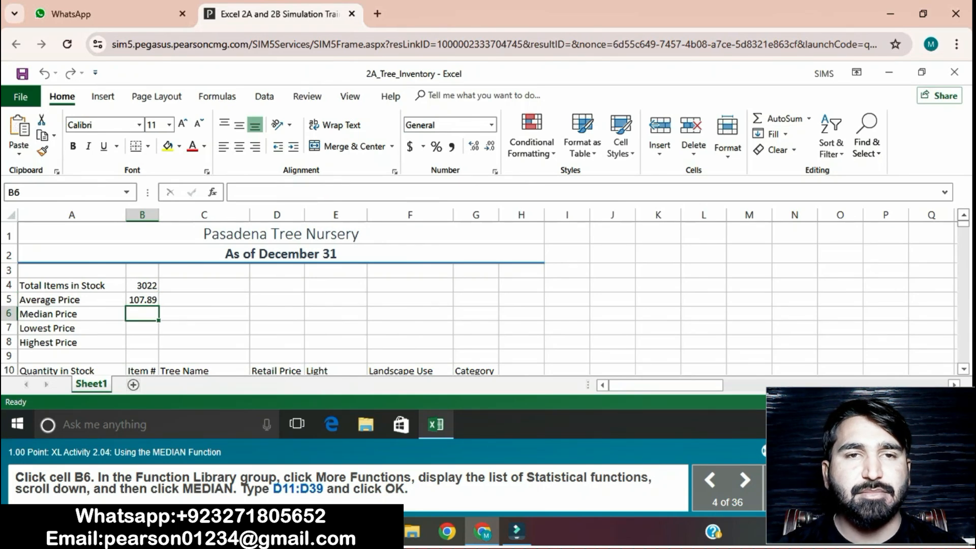
{"action": "left_click", "coordinate": [217, 96]}
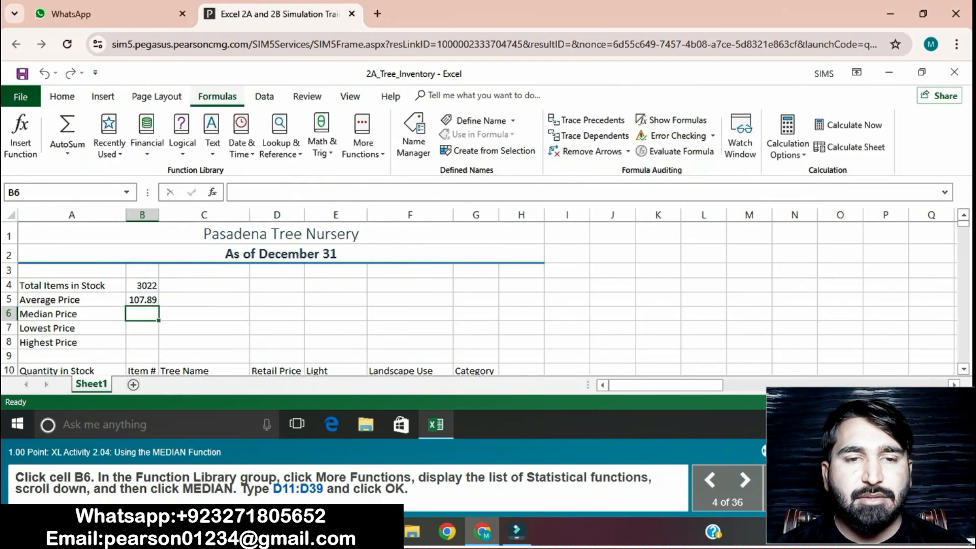
{"action": "left_click", "coordinate": [363, 137]}
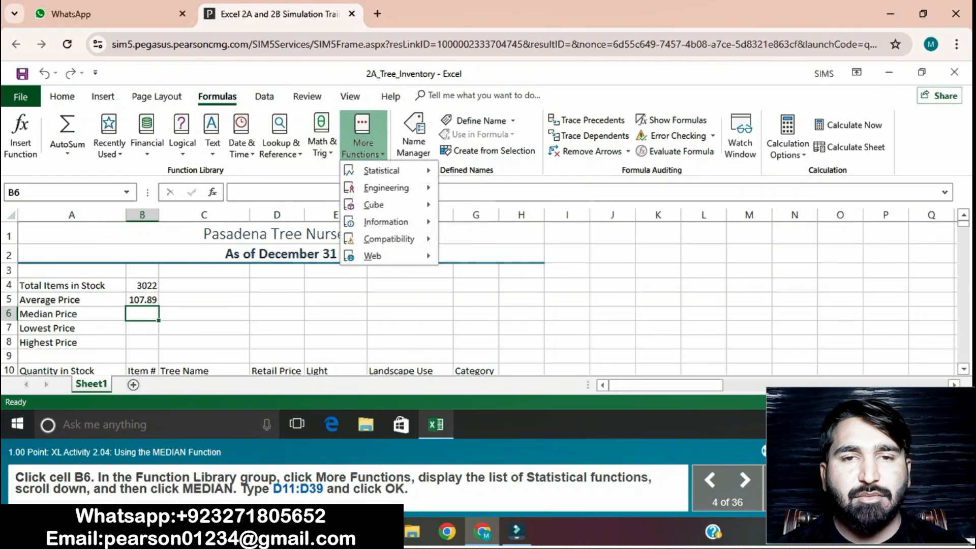
{"action": "mouse_move", "coordinate": [382, 171]}
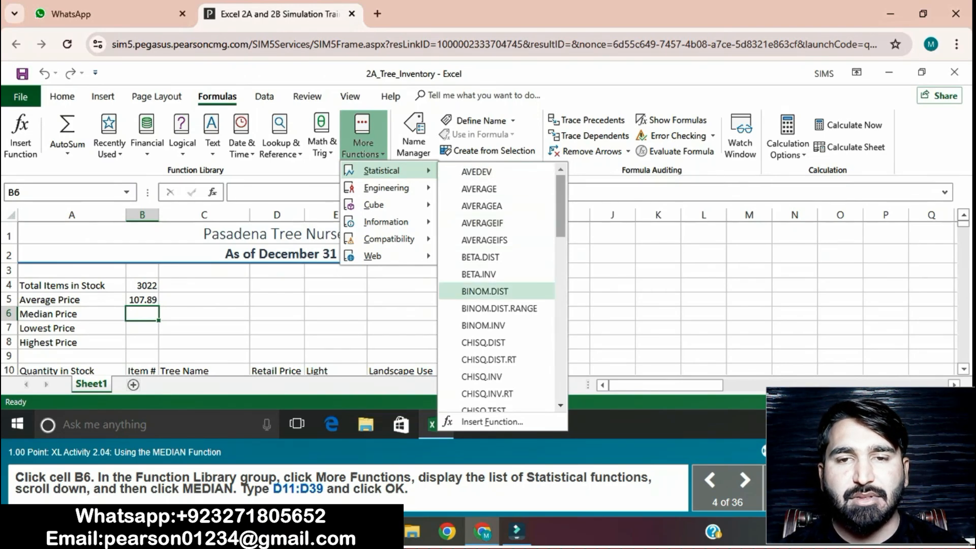
{"action": "scroll", "coordinate": [499, 282], "scroll_direction": "down", "scroll_amount": 4}
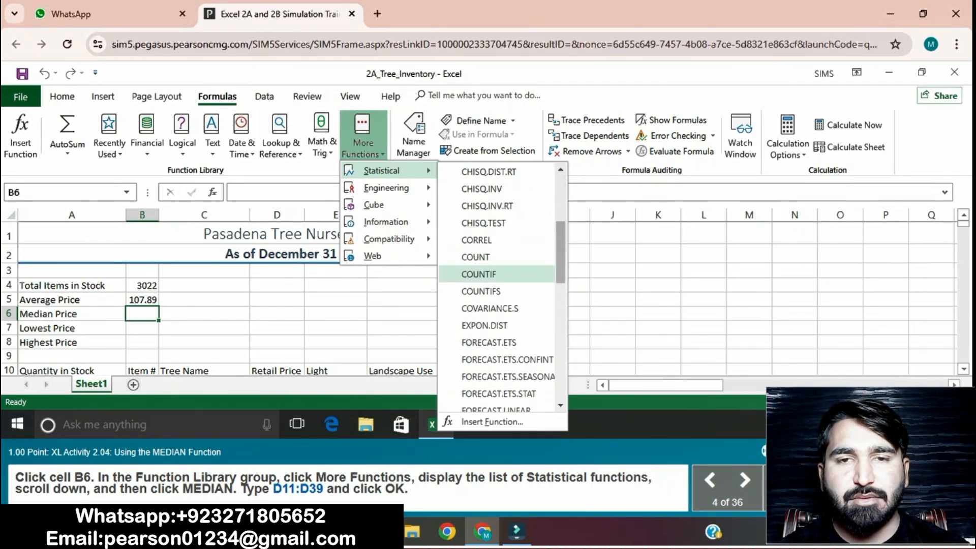
{"action": "scroll", "coordinate": [498, 305], "scroll_direction": "down", "scroll_amount": 3}
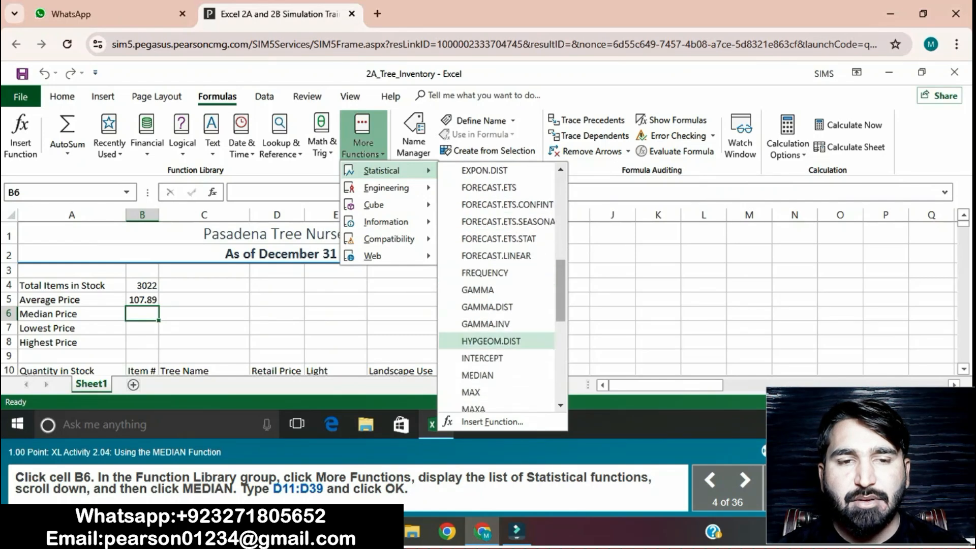
{"action": "scroll", "coordinate": [496, 340], "scroll_direction": "down", "scroll_amount": 1}
{"action": "left_click", "coordinate": [495, 354]}
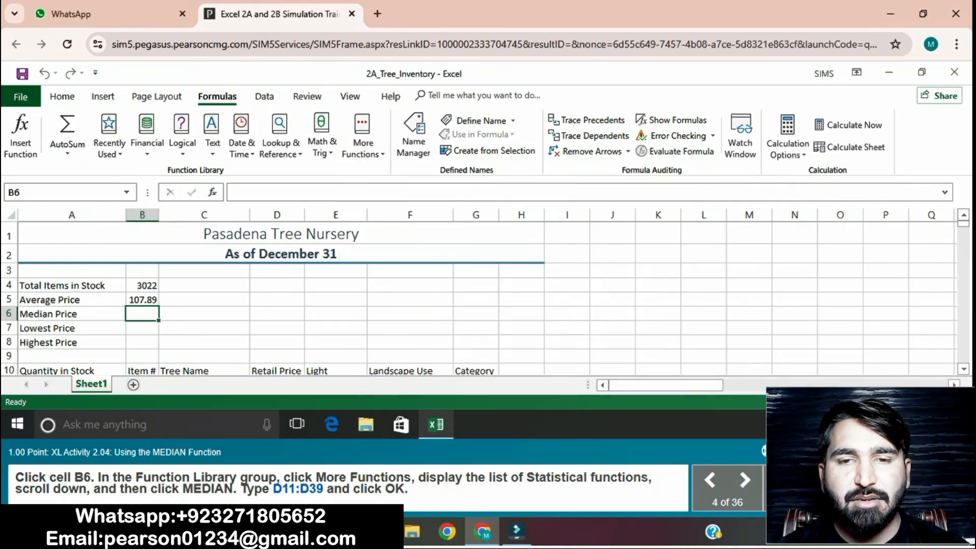
{"action": "key", "text": "BackSpace"}
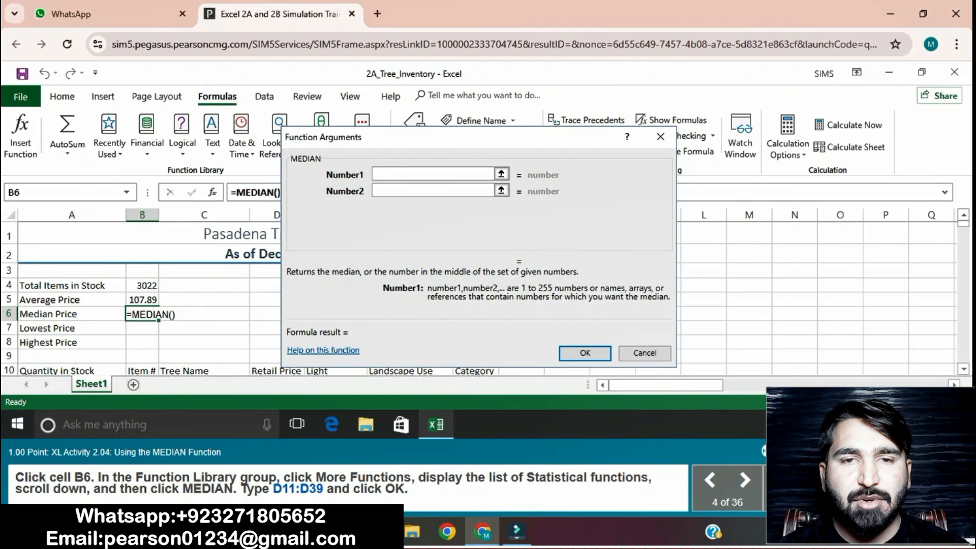
{"action": "type", "text": "D11:D39"}
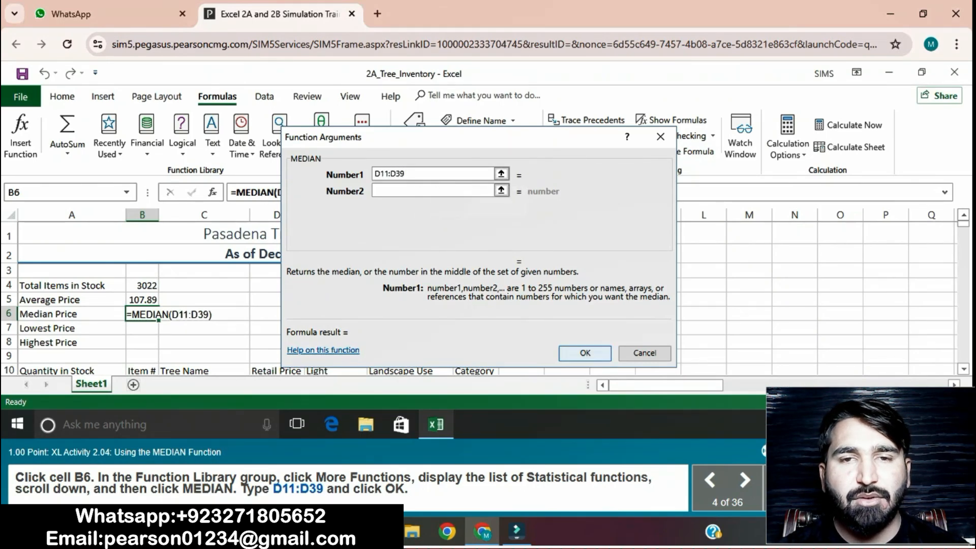
{"action": "key", "text": "Return"}
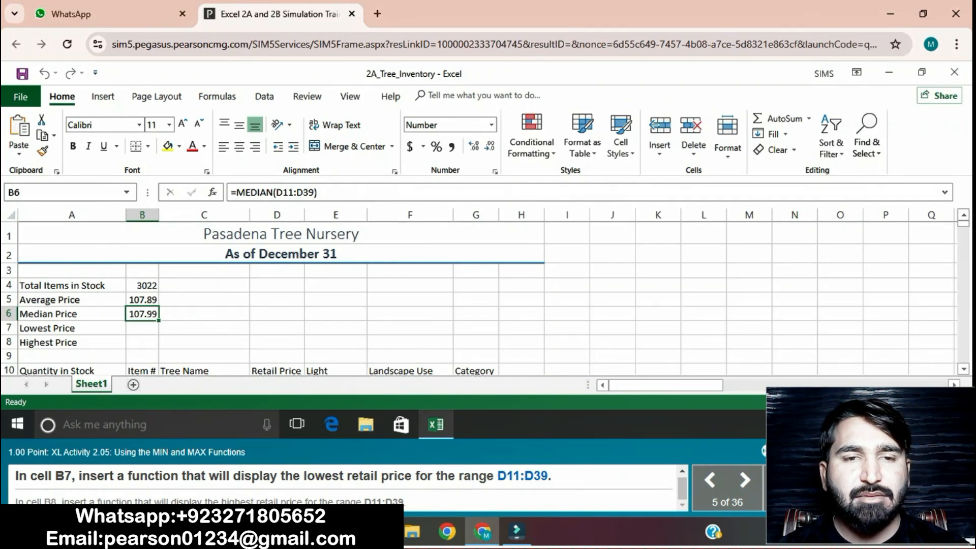
Step: Enter =MIN(D11:D39) in cell B7 to show the lowest retail price
{"action": "left_click", "coordinate": [142, 328]}
{"action": "type", "text": "="}
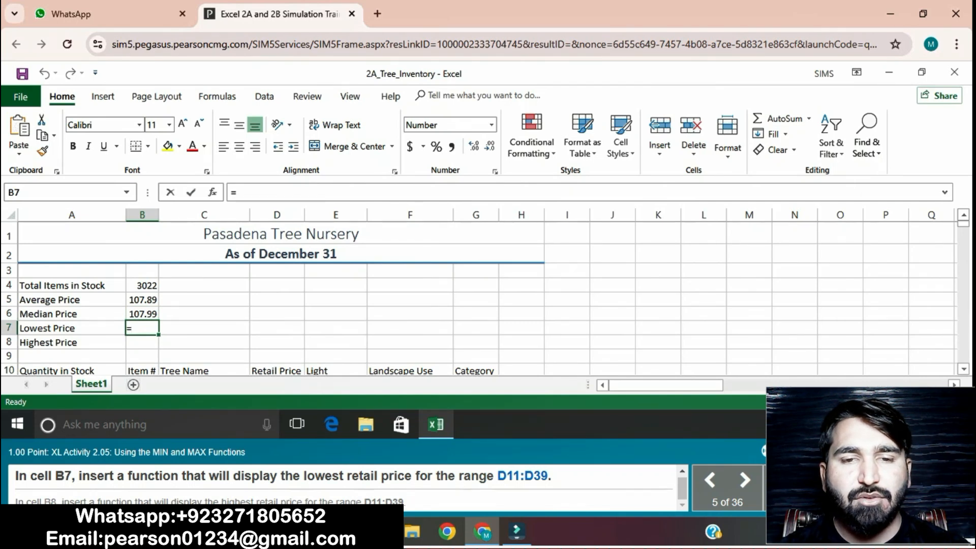
{"action": "type", "text": "MIN"}
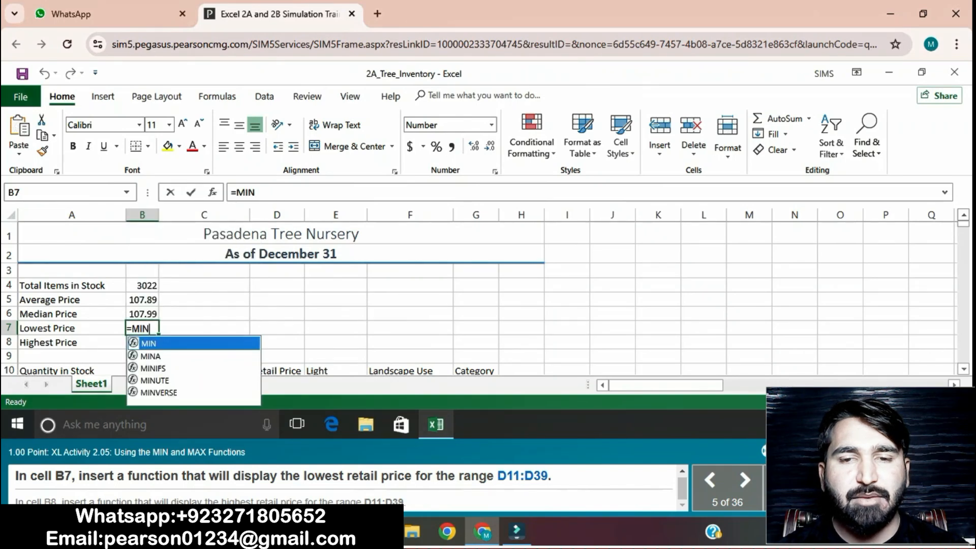
{"action": "type", "text": "(D11:D3"}
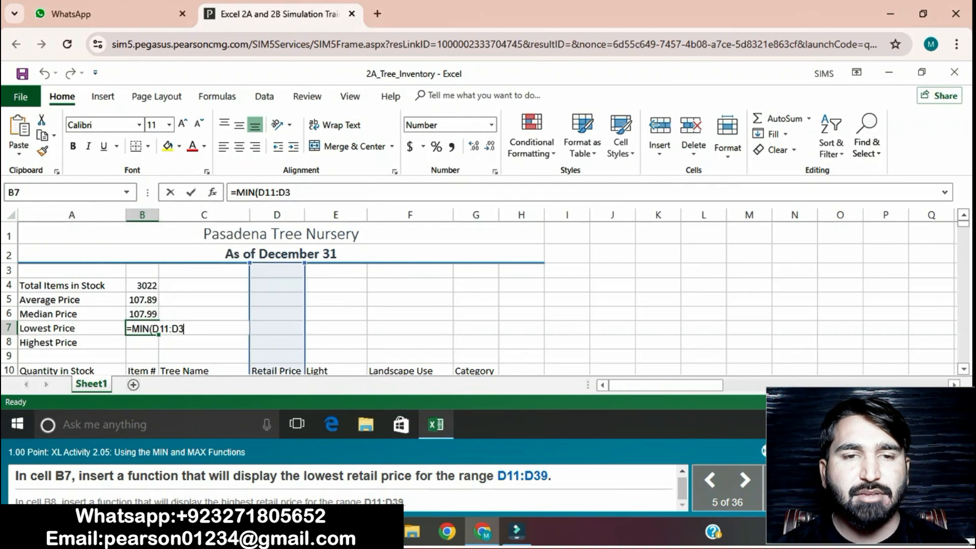
{"action": "type", "text": "9)"}
{"action": "key", "text": "Return"}
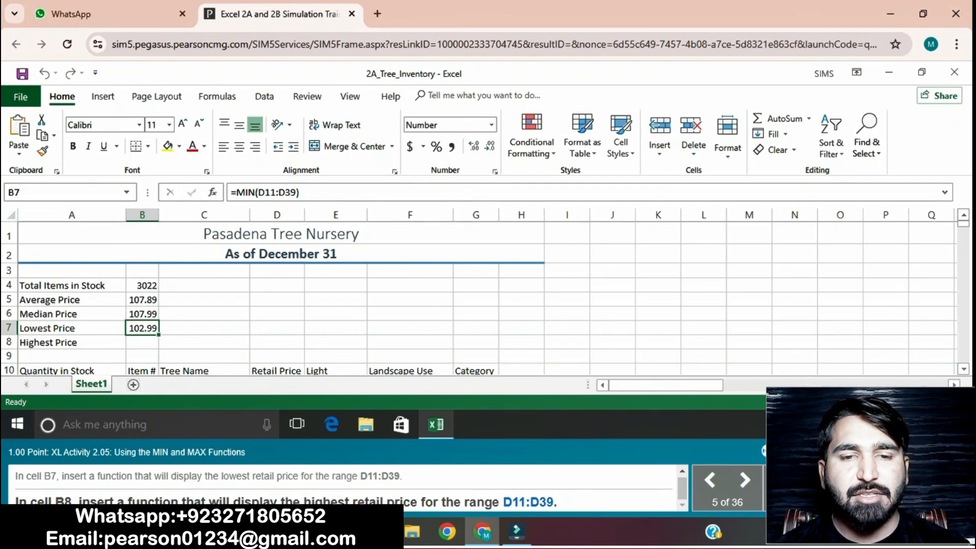
Step: Enter =MAX(D11:D39) in cell B8 to show the highest retail price
{"action": "left_click", "coordinate": [143, 343]}
{"action": "type", "text": "="}
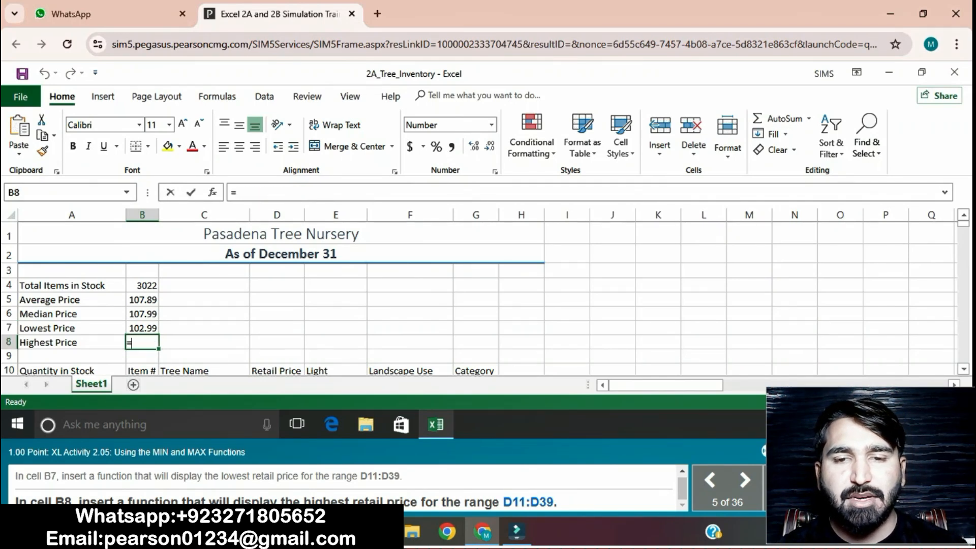
{"action": "type", "text": "MAX("}
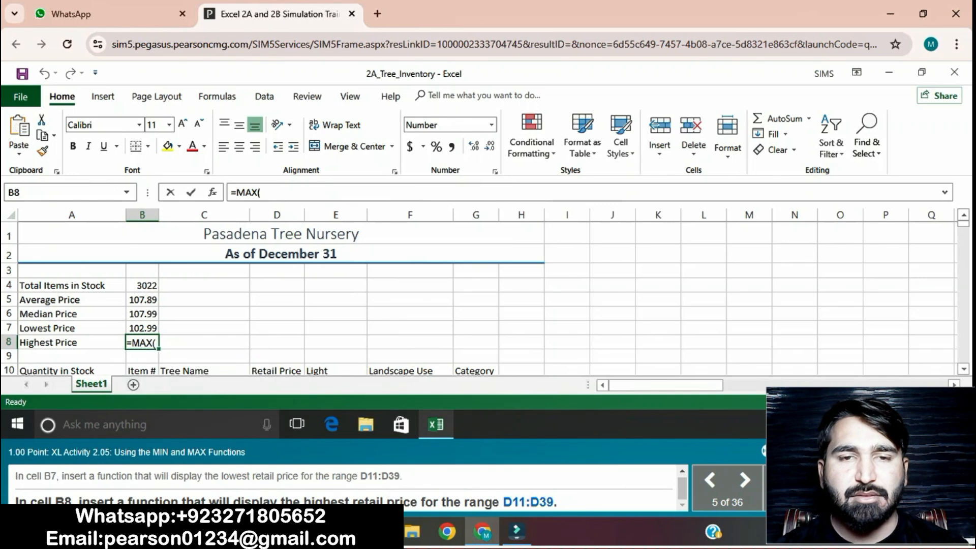
{"action": "type", "text": "D11"}
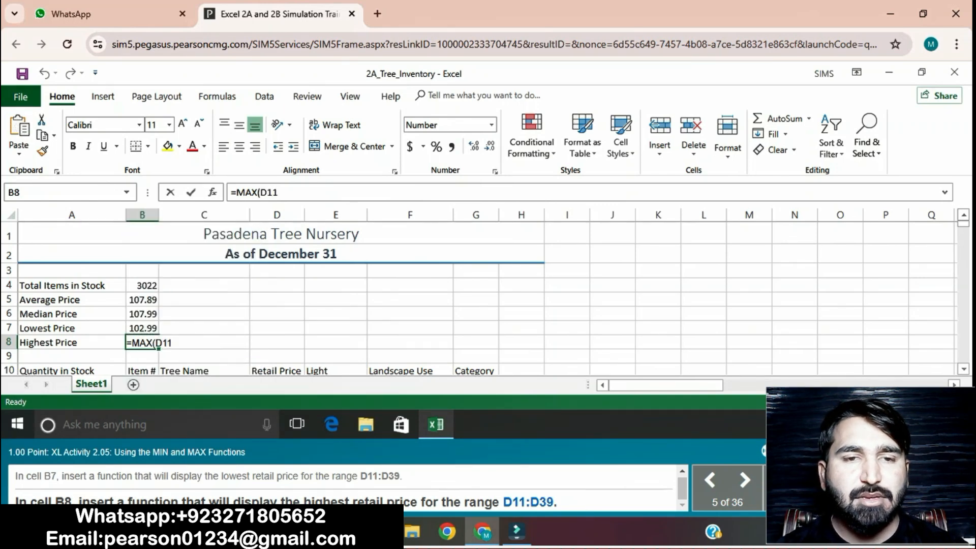
{"action": "type", "text": ":D3"}
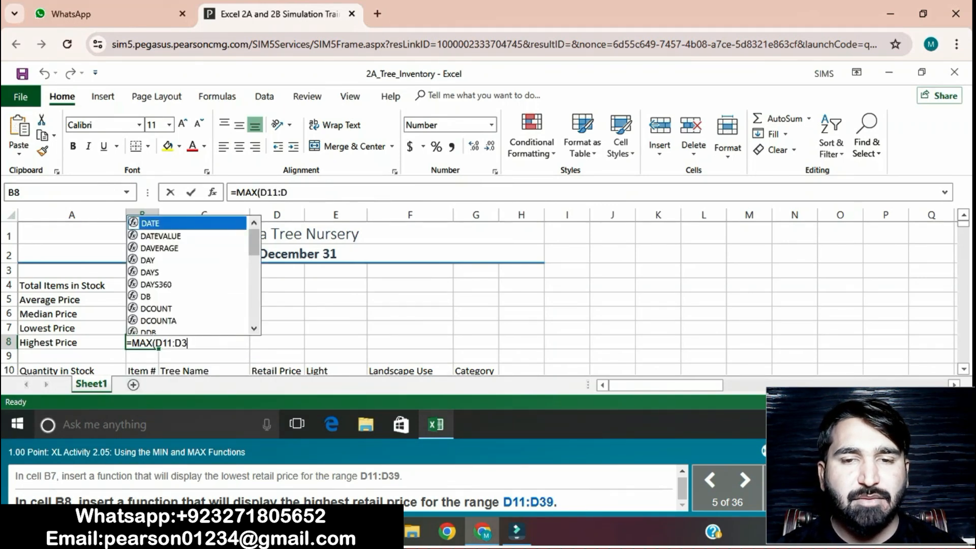
{"action": "type", "text": "9)"}
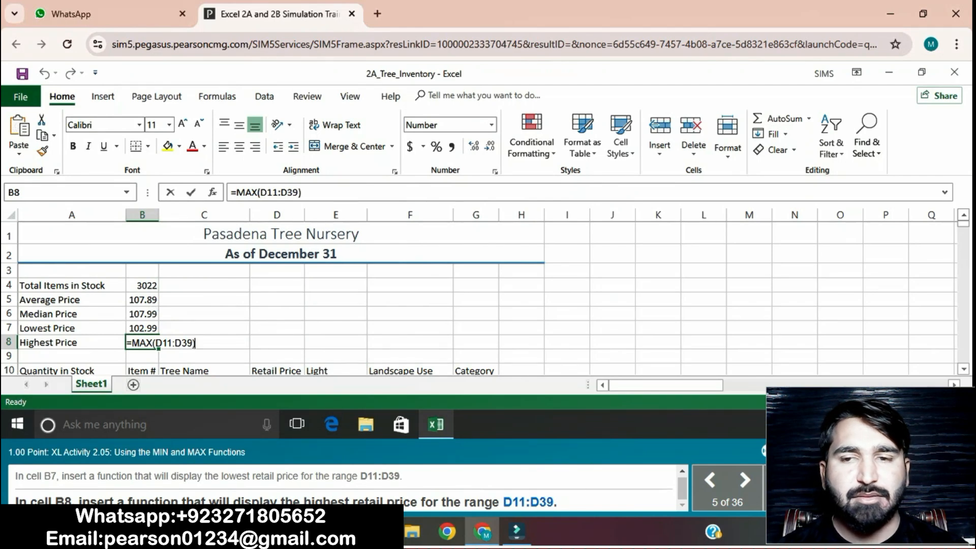
{"action": "key", "text": "Return"}
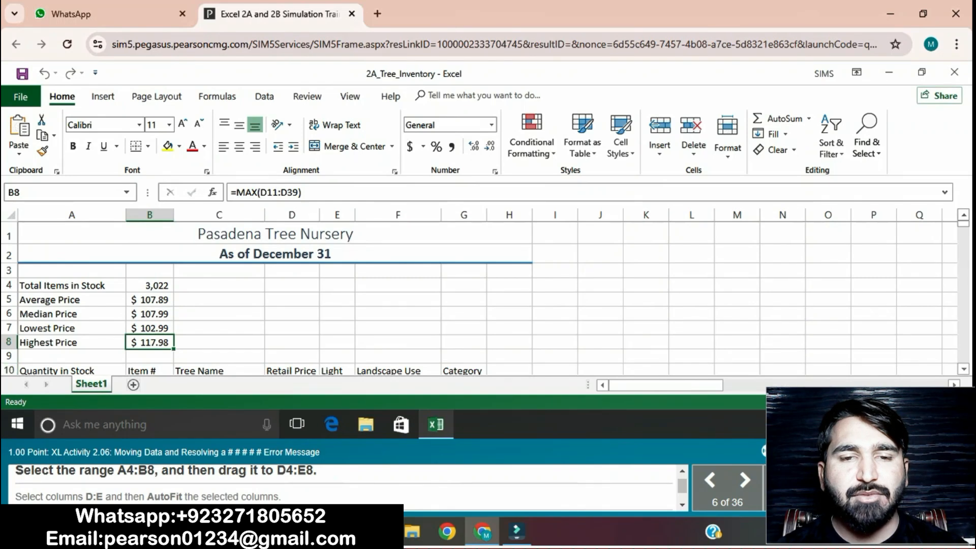
{"action": "left_click", "coordinate": [72, 286]}
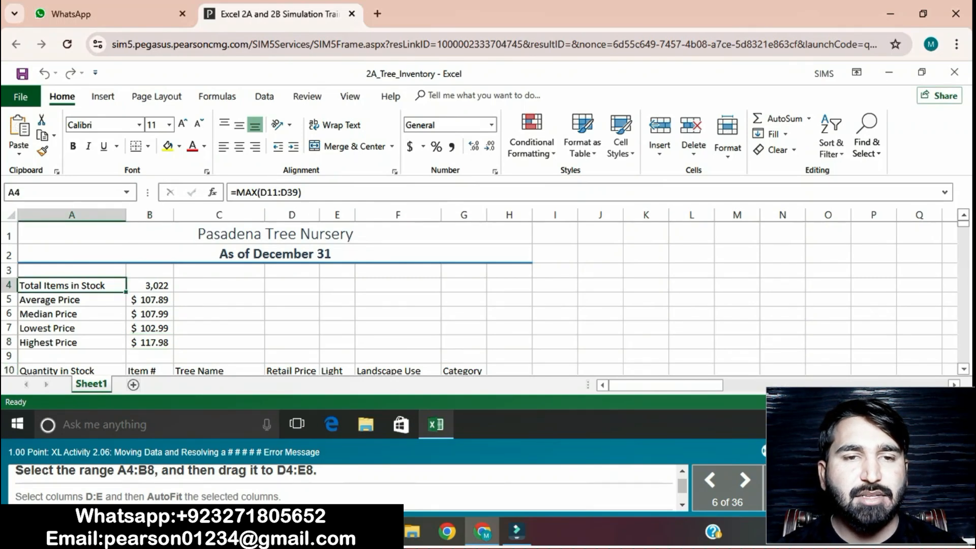
{"action": "mouse_move", "coordinate": [71, 286]}
{"action": "left_mouse_down"}
{"action": "mouse_move", "coordinate": [149, 286]}
{"action": "mouse_move", "coordinate": [149, 342]}
{"action": "left_mouse_up"}
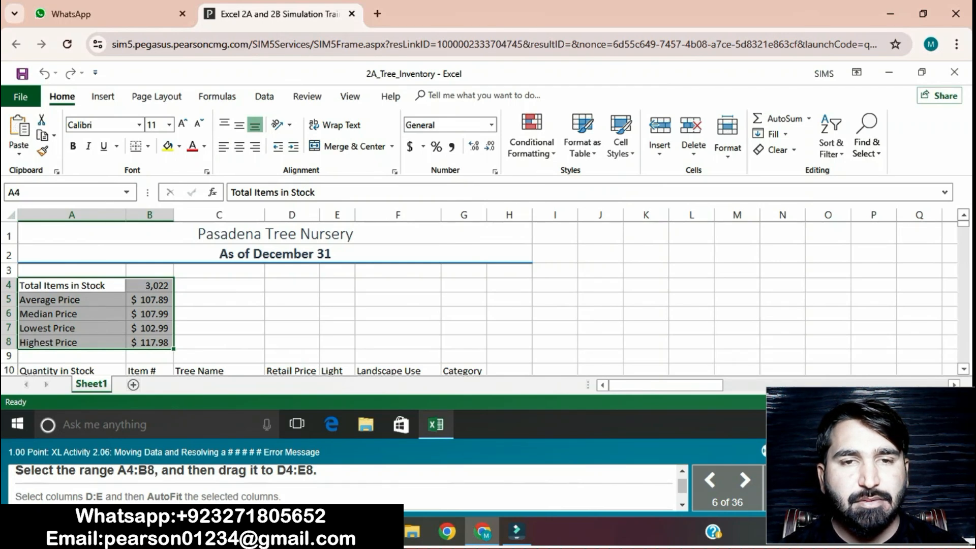
{"action": "left_click", "coordinate": [292, 285]}
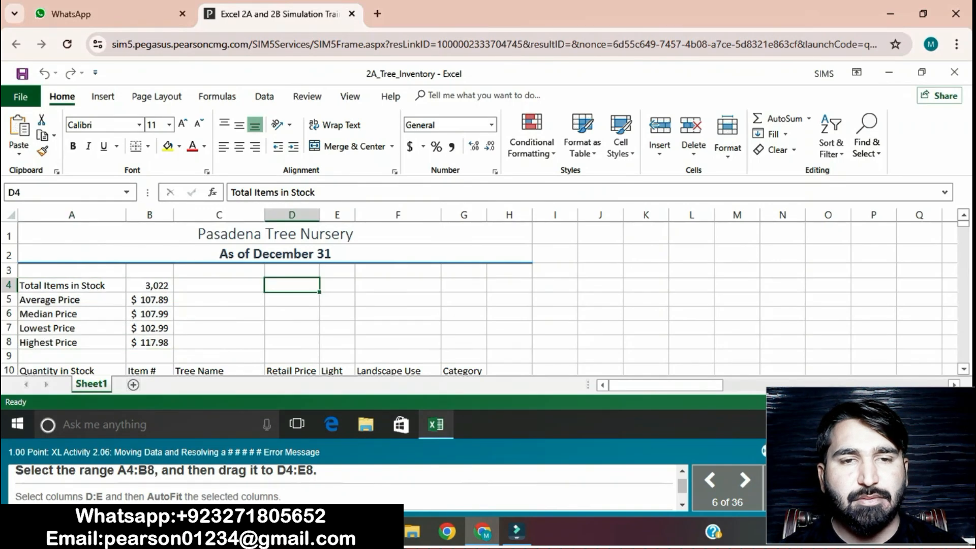
{"action": "left_click_drag", "start_coordinate": [292, 285], "coordinate": [337, 342]}
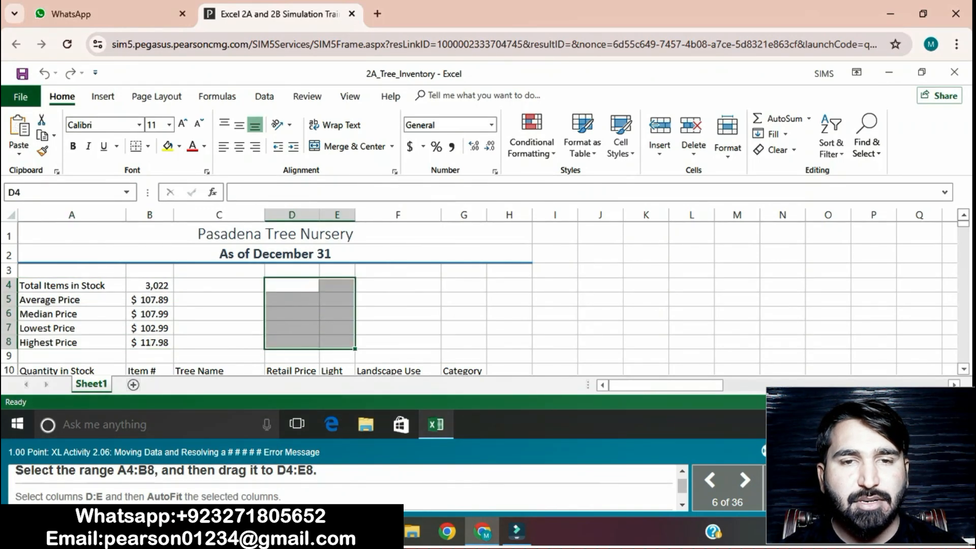
{"action": "left_click", "coordinate": [72, 285]}
{"action": "left_click_drag", "start_coordinate": [72, 286], "coordinate": [150, 342]}
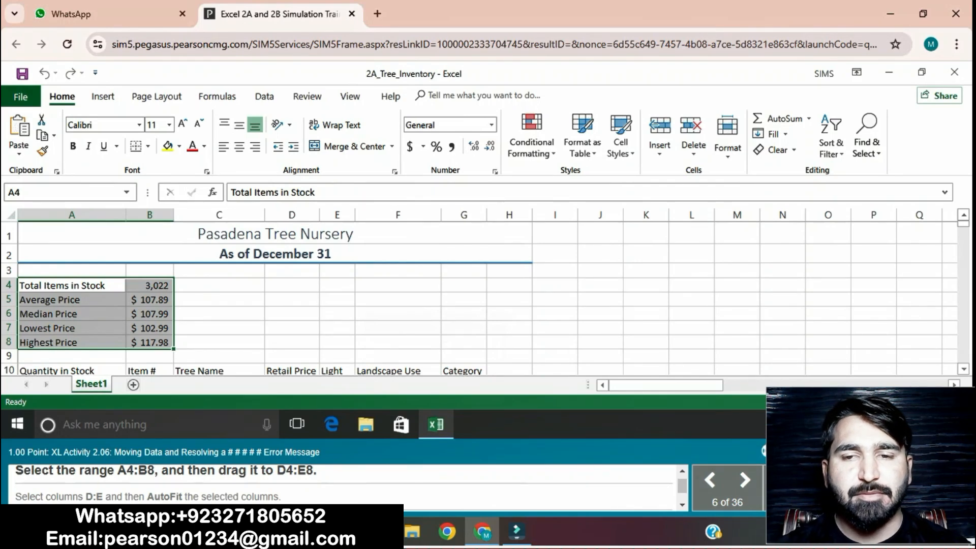
{"action": "left_click", "coordinate": [745, 480]}
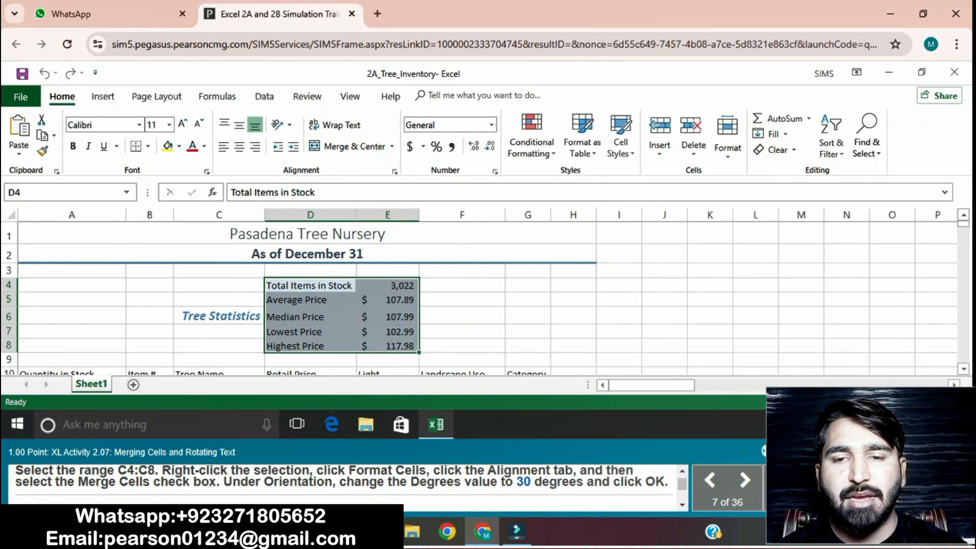
{"action": "left_click", "coordinate": [710, 480]}
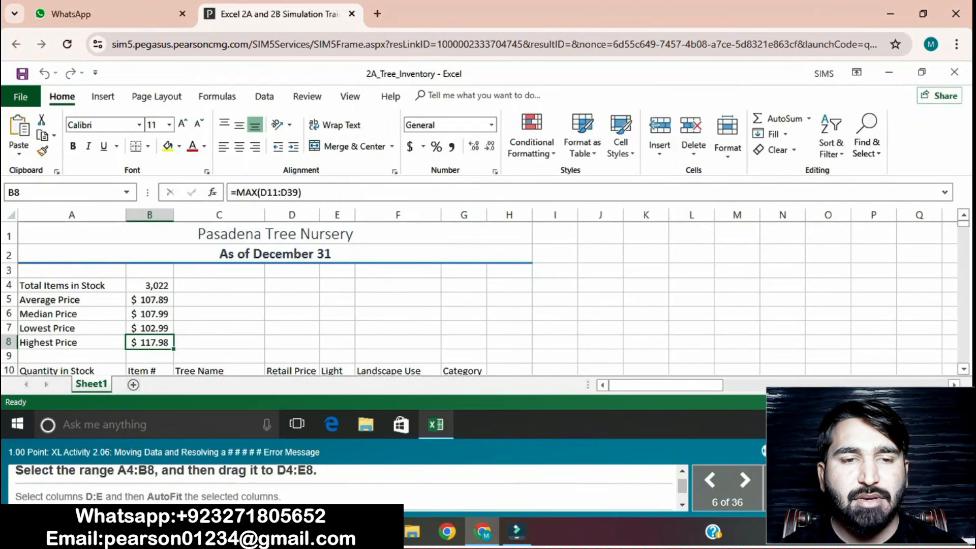
Step: Move the summary range A4:B8 so it starts at cell D4, occupying D4:E8
{"action": "left_click", "coordinate": [71, 285]}
{"action": "mouse_move", "coordinate": [72, 285]}
{"action": "left_mouse_down"}
{"action": "mouse_move", "coordinate": [150, 328]}
{"action": "mouse_move", "coordinate": [149, 343]}
{"action": "left_mouse_up"}
{"action": "key", "text": "ctrl+c"}
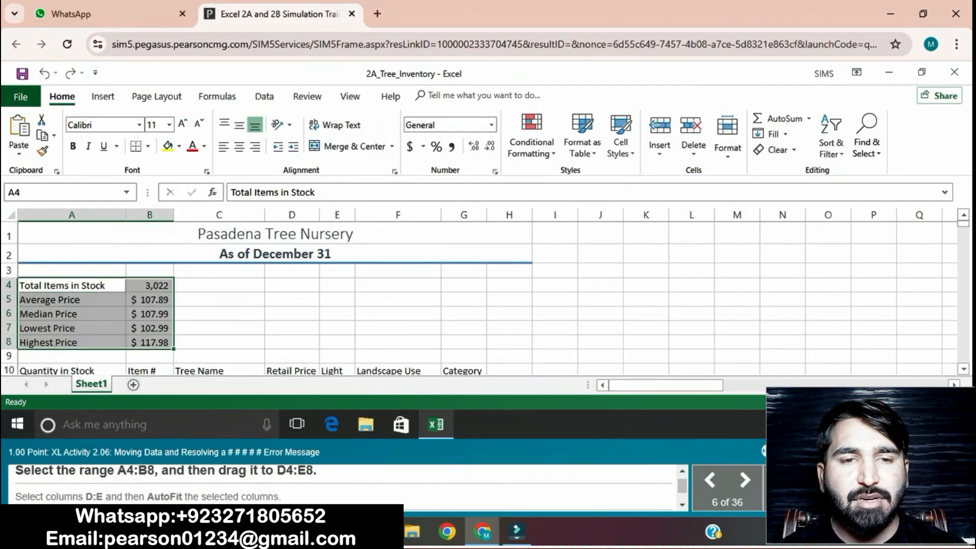
{"action": "left_click", "coordinate": [41, 120]}
{"action": "left_click", "coordinate": [292, 285]}
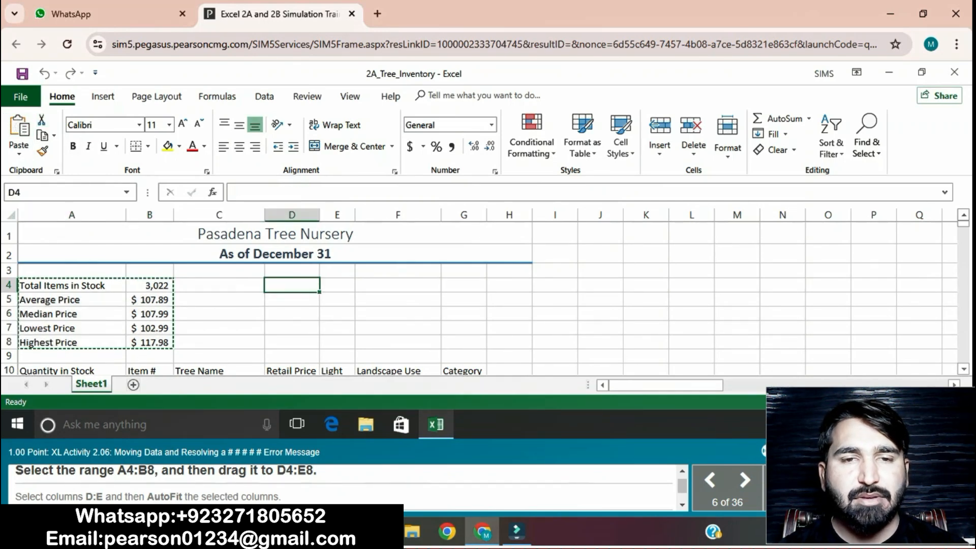
{"action": "key", "text": "ctrl+v"}
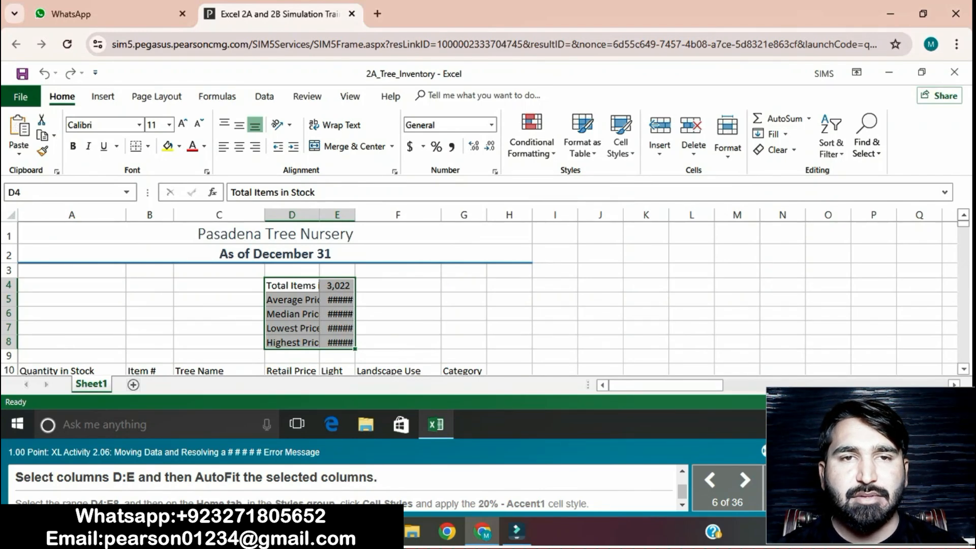
Step: AutoFit the column width of columns D and E
{"action": "left_click_drag", "start_coordinate": [291, 215], "coordinate": [337, 215]}
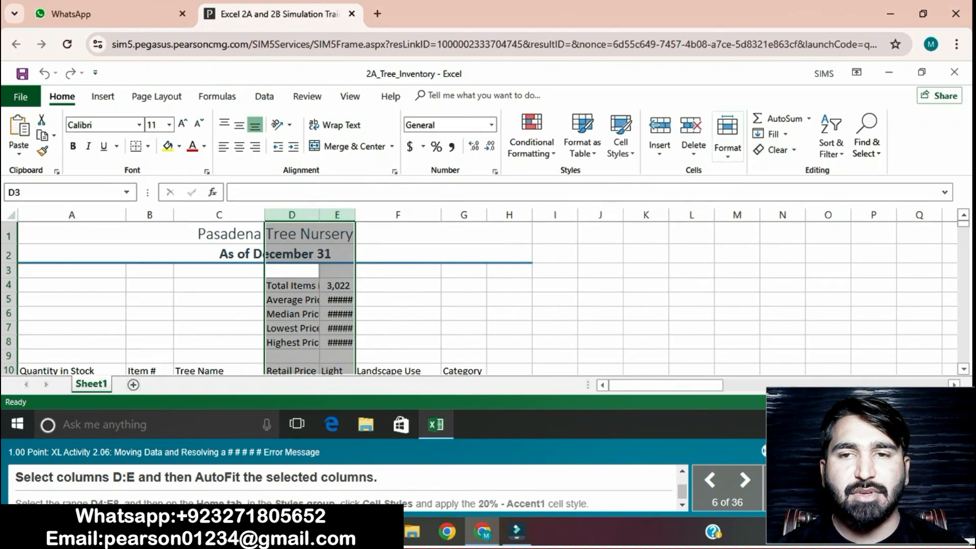
{"action": "left_click", "coordinate": [727, 147]}
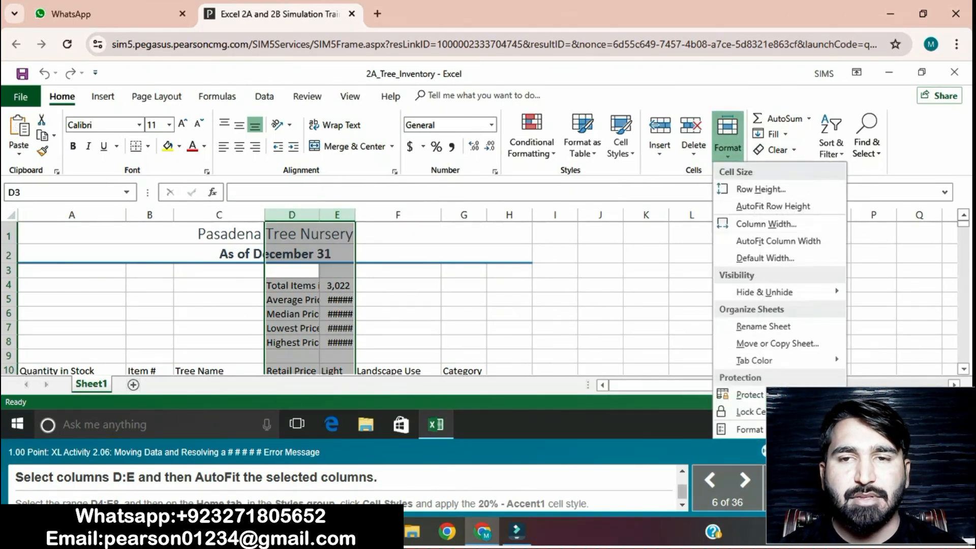
{"action": "left_click", "coordinate": [757, 239]}
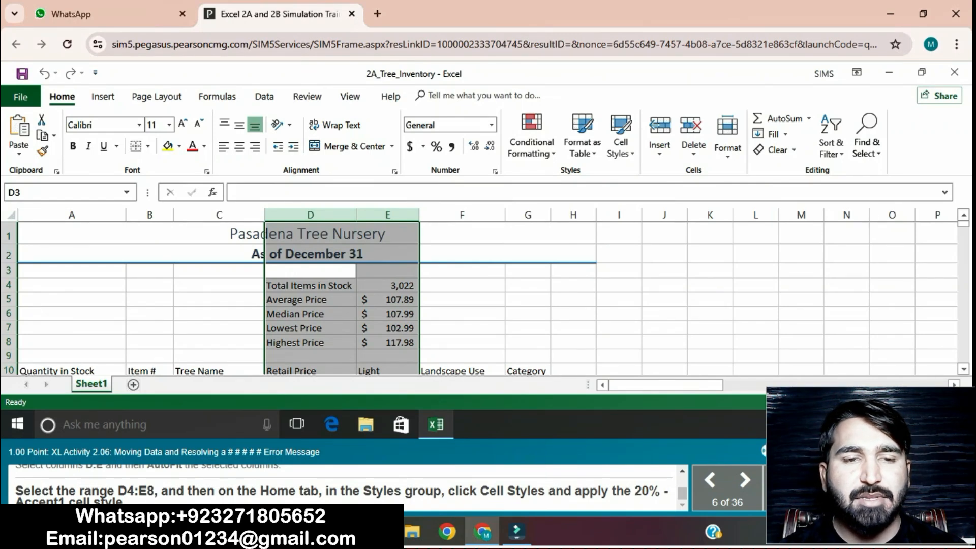
Step: Apply the 20% - Accent1 cell style to the range D4:E8
{"action": "left_click", "coordinate": [310, 285]}
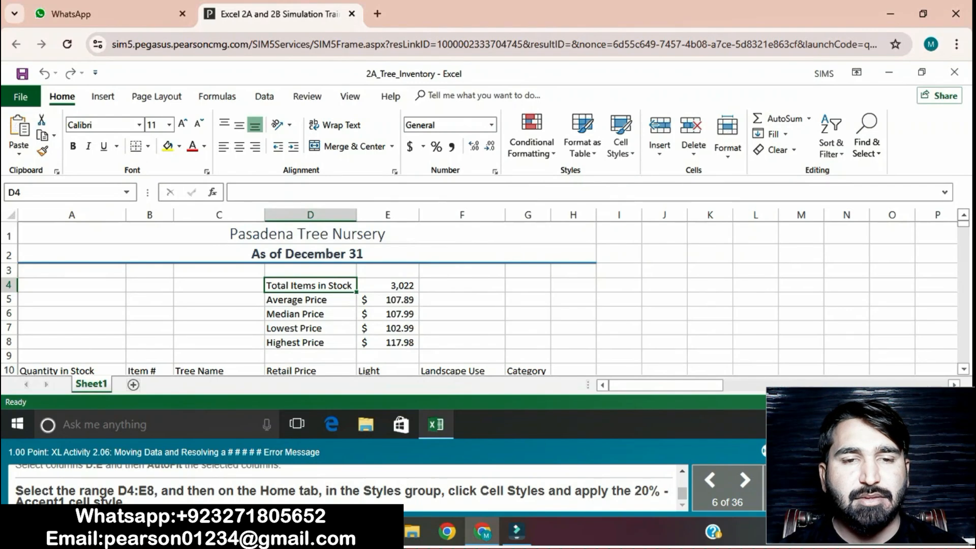
{"action": "left_click_drag", "start_coordinate": [310, 286], "coordinate": [388, 343]}
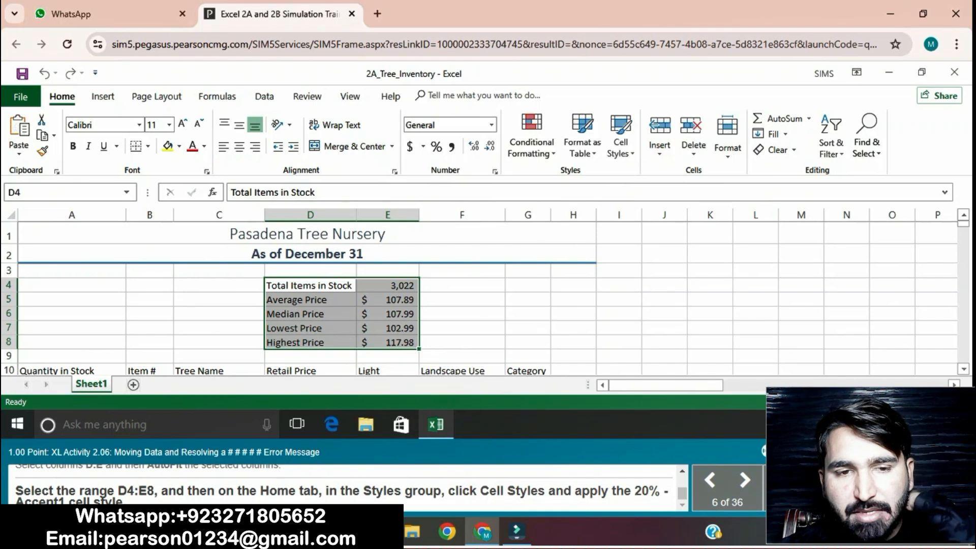
{"action": "left_click", "coordinate": [620, 134]}
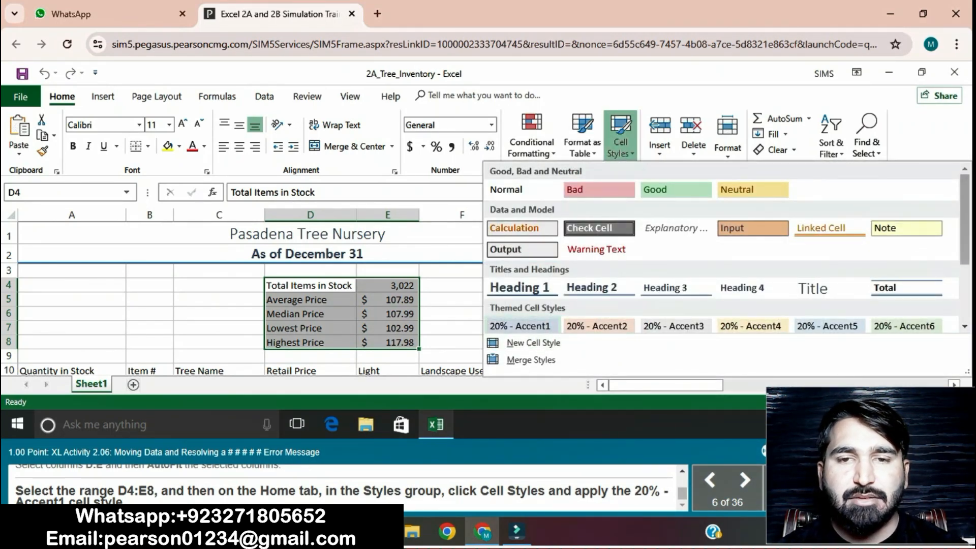
{"action": "left_click", "coordinate": [520, 326]}
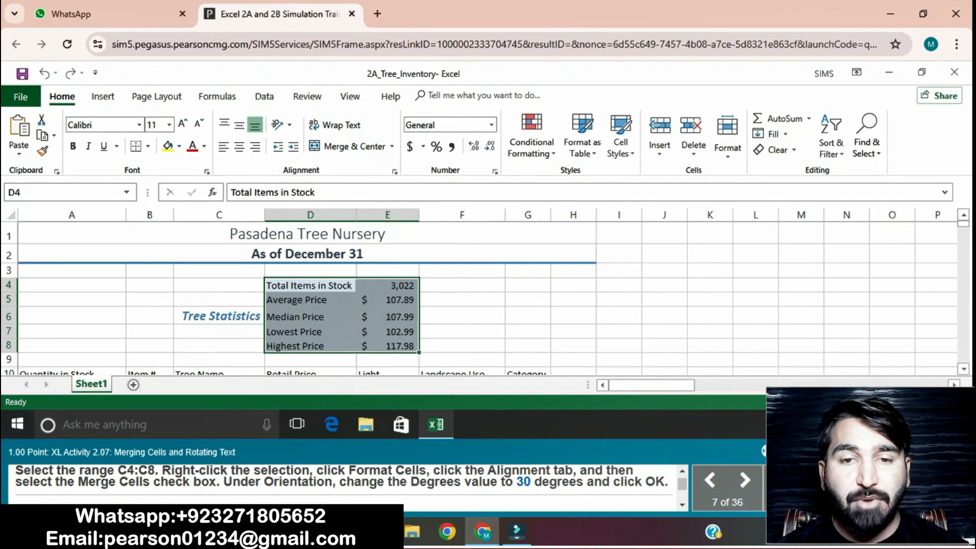
Step: Merge the range C4:C8 and set its text orientation to 30 degrees in Format Cells
{"action": "left_click", "coordinate": [219, 285]}
{"action": "left_click_drag", "start_coordinate": [219, 285], "coordinate": [219, 346]}
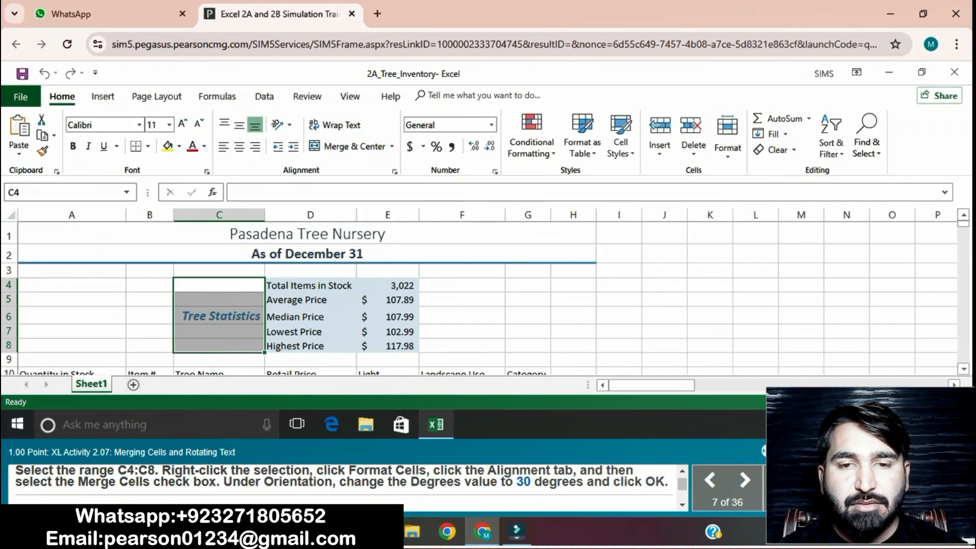
{"action": "right_click", "coordinate": [258, 346]}
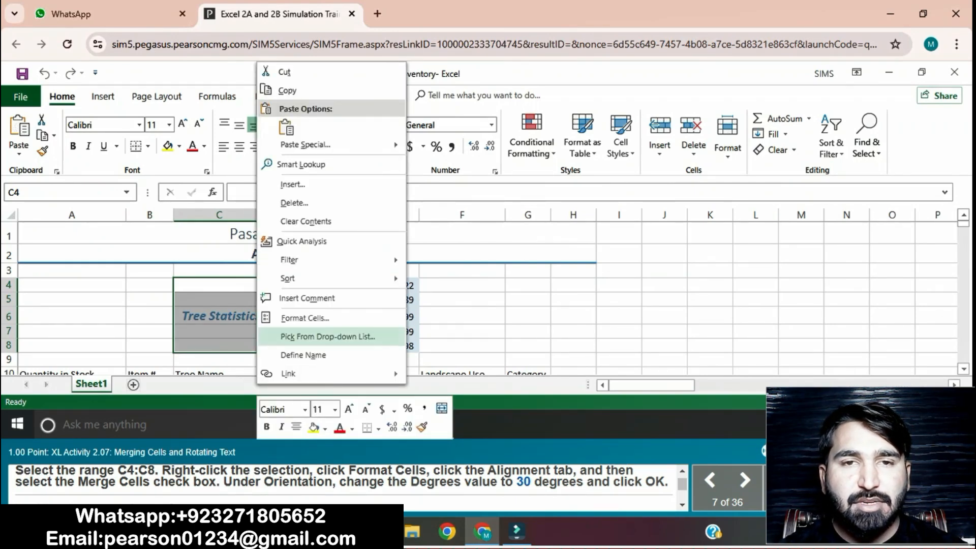
{"action": "left_click", "coordinate": [305, 317]}
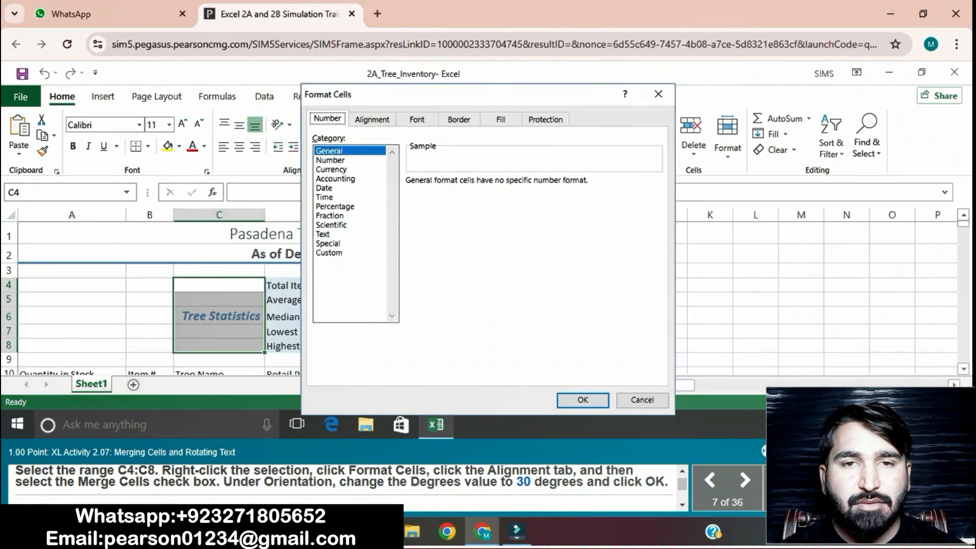
{"action": "left_click", "coordinate": [372, 119]}
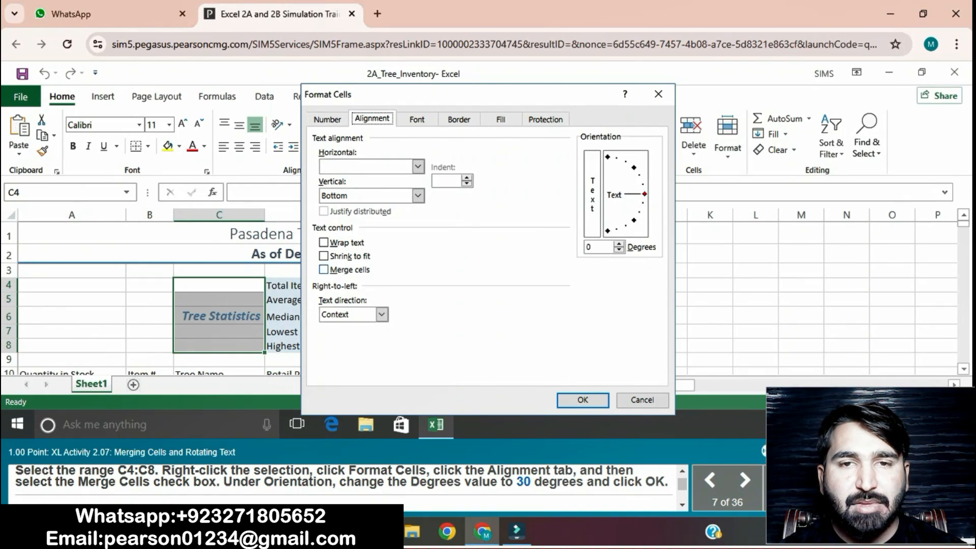
{"action": "left_click", "coordinate": [324, 270]}
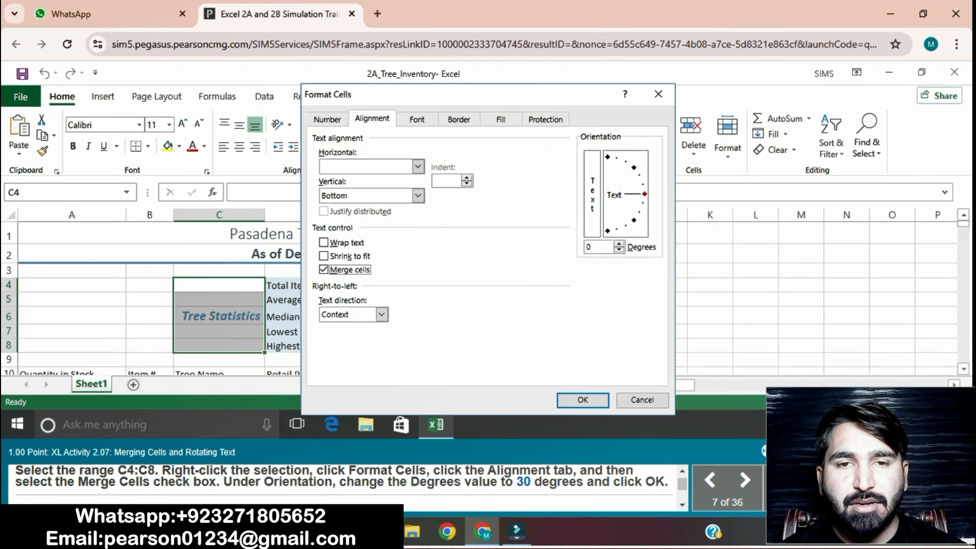
{"action": "left_click", "coordinate": [619, 244]}
{"action": "left_click", "coordinate": [619, 245]}
{"action": "left_click", "coordinate": [618, 244]}
{"action": "left_click", "coordinate": [619, 244]}
{"action": "left_click", "coordinate": [619, 244]}
{"action": "left_click", "coordinate": [618, 244]}
{"action": "left_click", "coordinate": [619, 244]}
{"action": "left_click", "coordinate": [618, 244]}
{"action": "left_click", "coordinate": [619, 244]}
{"action": "left_click", "coordinate": [618, 244]}
{"action": "left_click", "coordinate": [619, 244]}
{"action": "left_click", "coordinate": [619, 244]}
{"action": "left_click", "coordinate": [619, 244]}
{"action": "left_click", "coordinate": [619, 244]}
{"action": "left_click", "coordinate": [619, 244]}
{"action": "left_click", "coordinate": [619, 244]}
{"action": "left_click", "coordinate": [619, 244]}
{"action": "left_click", "coordinate": [619, 244]}
{"action": "left_click", "coordinate": [619, 244]}
{"action": "left_click", "coordinate": [619, 244]}
{"action": "left_click", "coordinate": [618, 244]}
{"action": "left_click", "coordinate": [619, 244]}
{"action": "left_click", "coordinate": [618, 244]}
{"action": "left_click", "coordinate": [619, 244]}
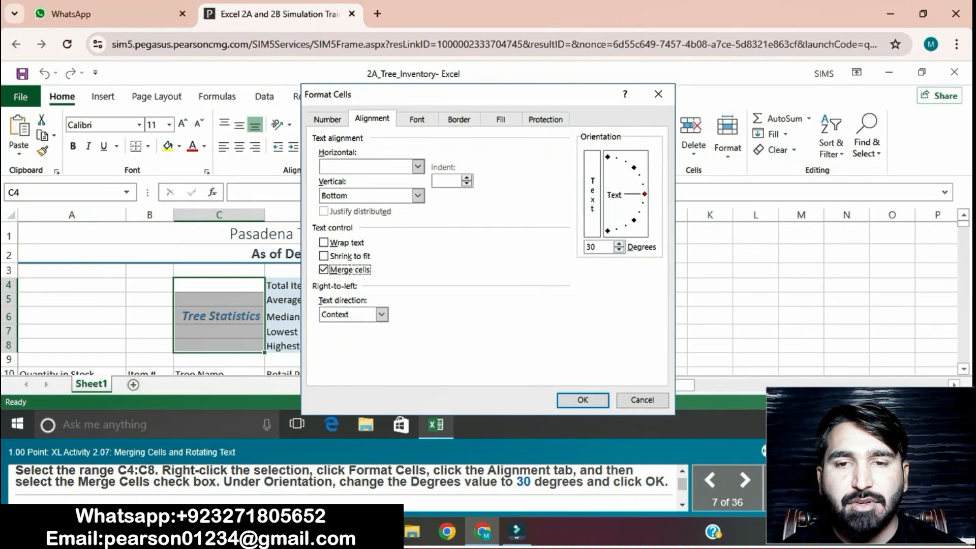
{"action": "left_click", "coordinate": [583, 399]}
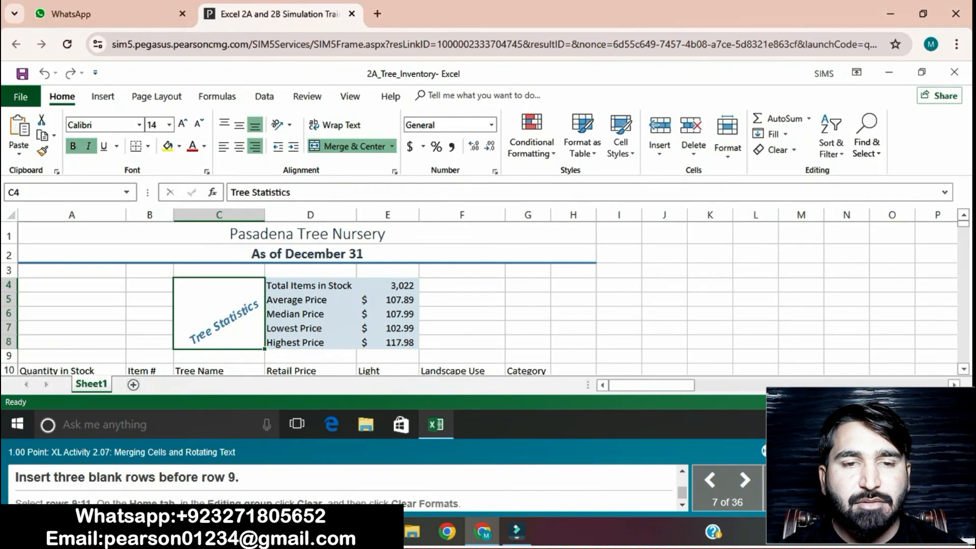
Step: Insert three blank rows above row 9
{"action": "left_click", "coordinate": [9, 356]}
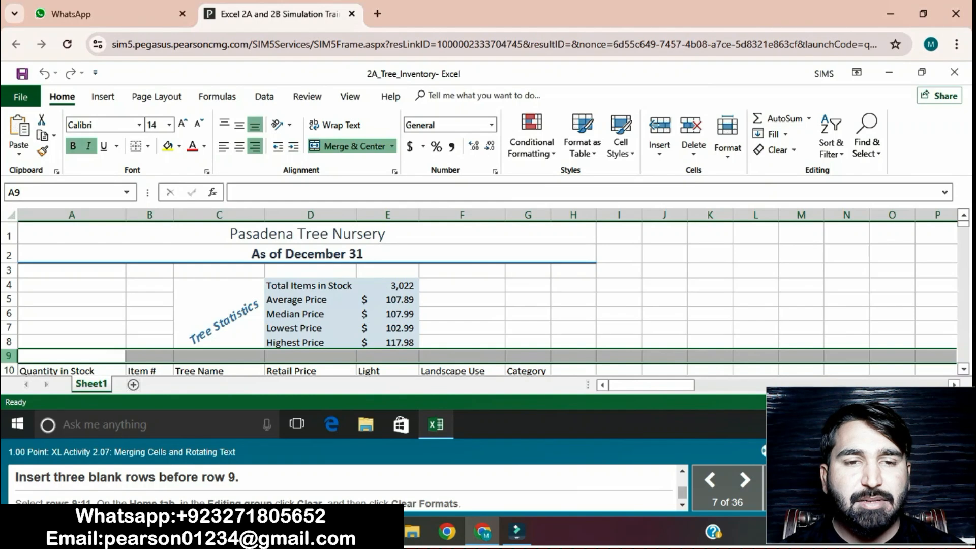
{"action": "right_click", "coordinate": [9, 356]}
{"action": "left_click", "coordinate": [45, 236]}
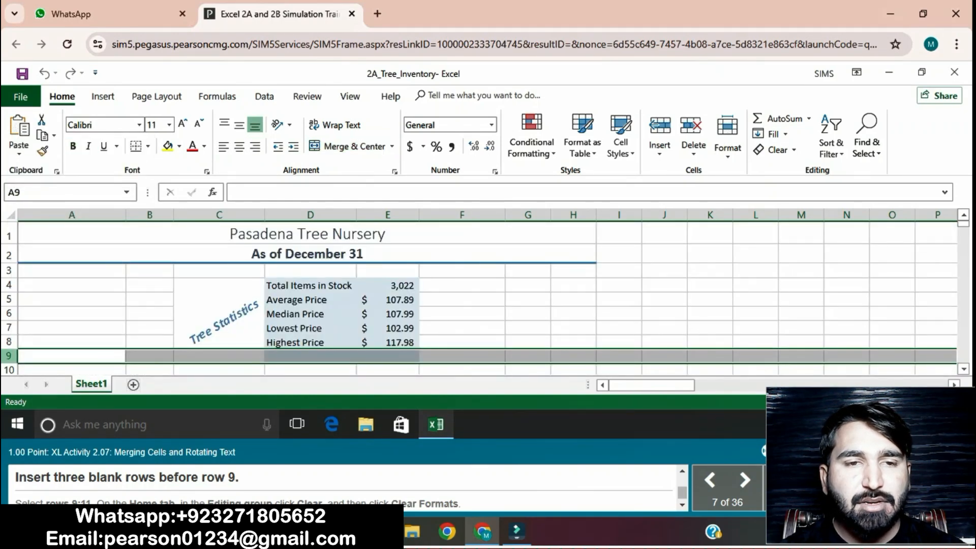
{"action": "right_click", "coordinate": [9, 356]}
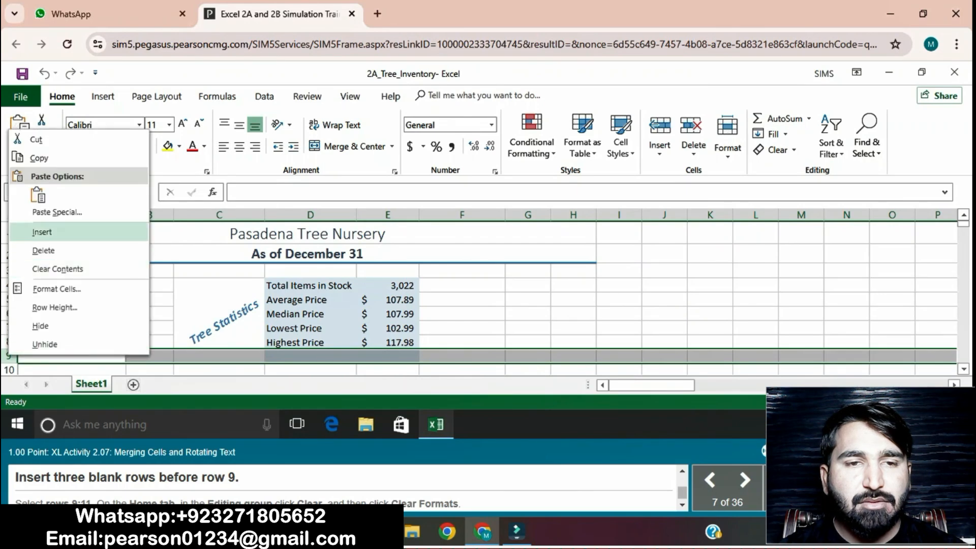
{"action": "left_click", "coordinate": [41, 233]}
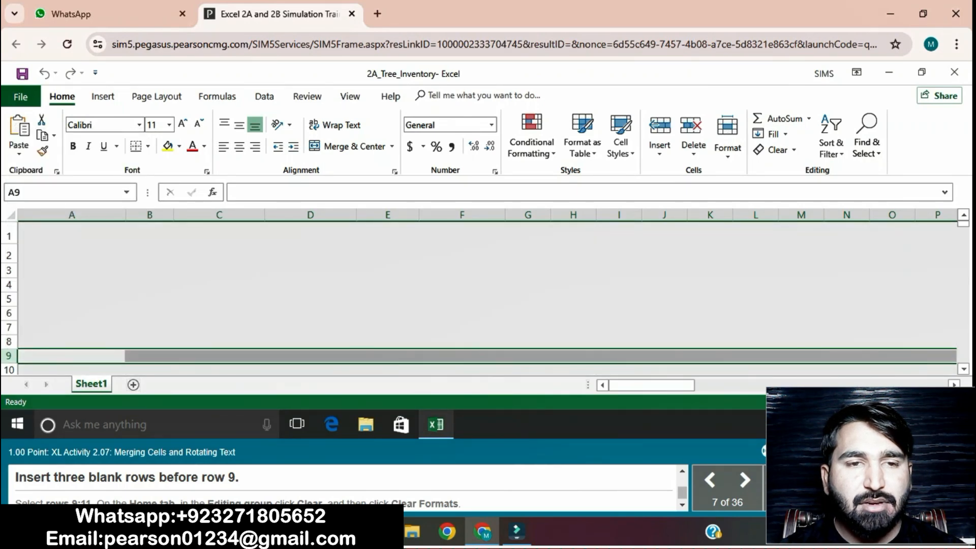
{"action": "right_click", "coordinate": [9, 356]}
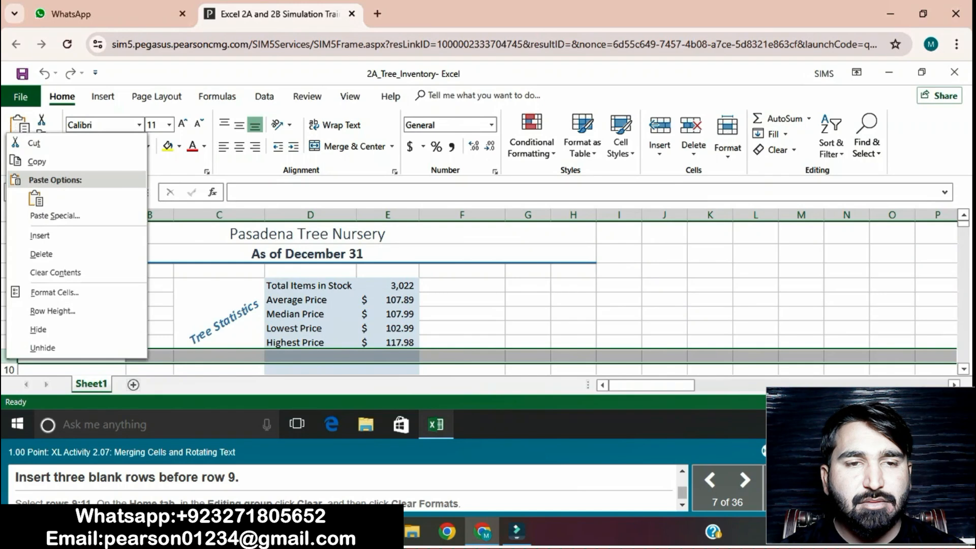
{"action": "left_click", "coordinate": [41, 236]}
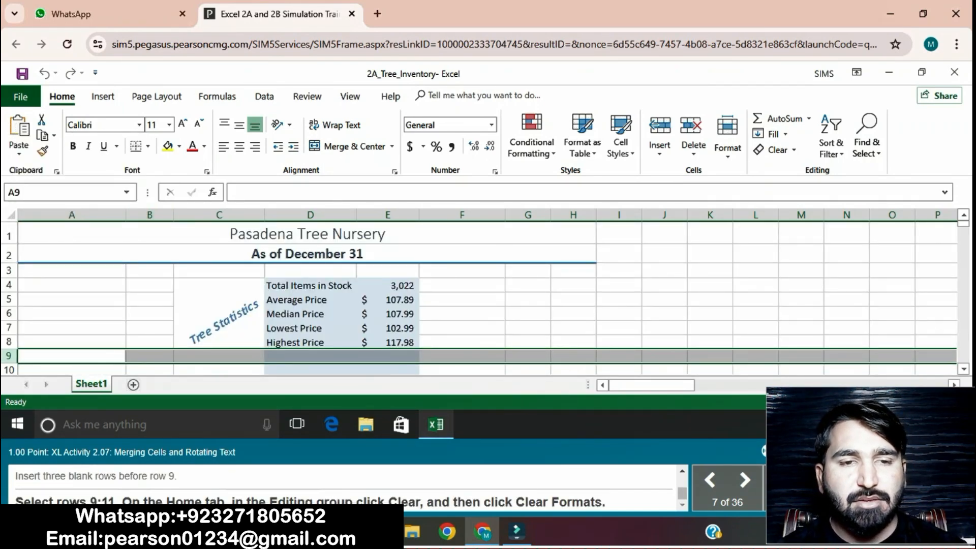
Step: Clear the formats from rows 9 through 11
{"action": "scroll", "coordinate": [963, 368], "scroll_direction": "down", "scroll_amount": 1}
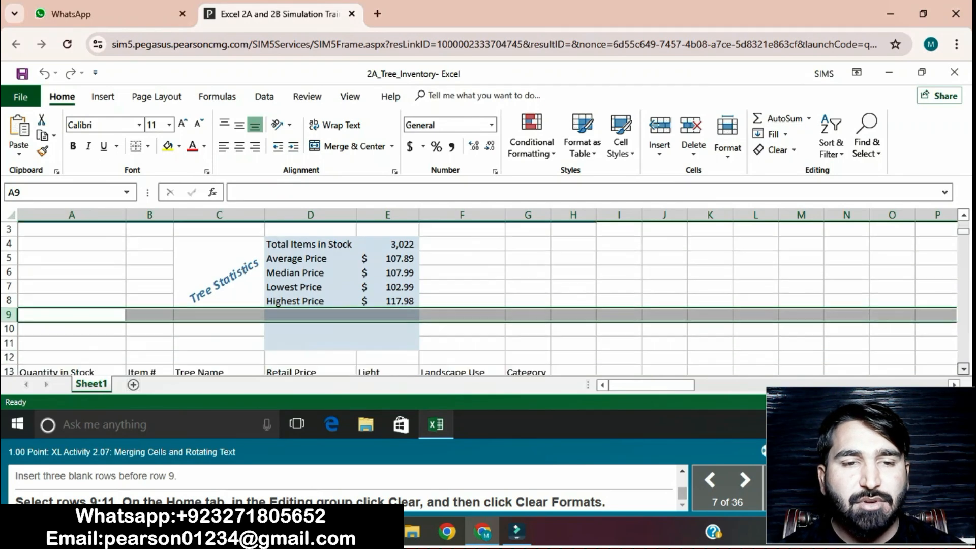
{"action": "scroll", "coordinate": [963, 368], "scroll_direction": "down", "scroll_amount": 1}
{"action": "left_click", "coordinate": [709, 314]}
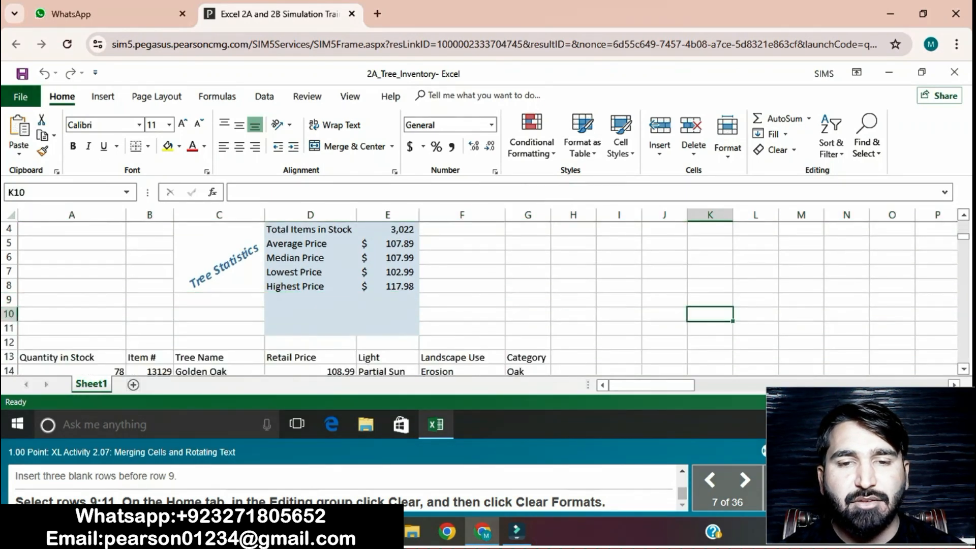
{"action": "left_click_drag", "start_coordinate": [9, 300], "coordinate": [9, 328]}
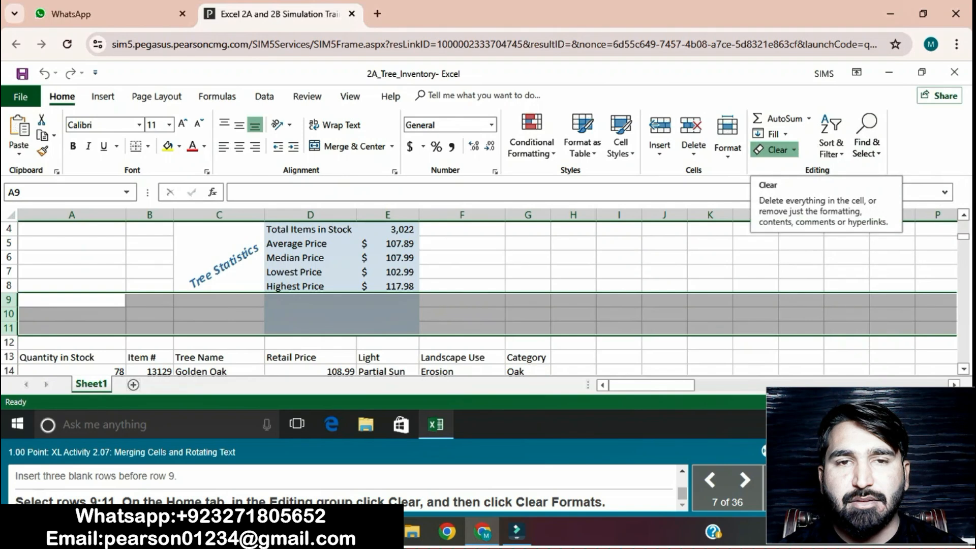
{"action": "left_click", "coordinate": [777, 150]}
{"action": "left_click", "coordinate": [800, 185]}
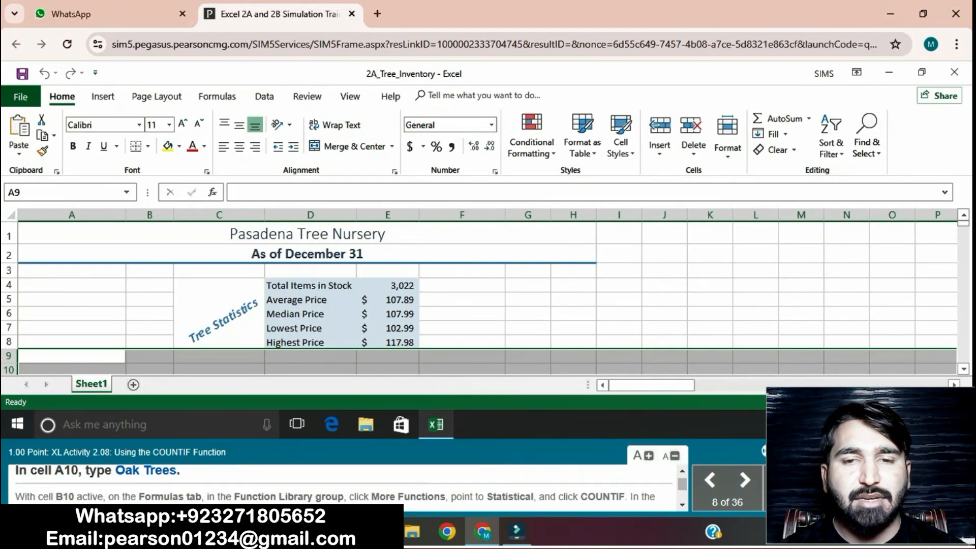
Step: Try to enter Oak Trees in cell A10
{"action": "left_click", "coordinate": [72, 370]}
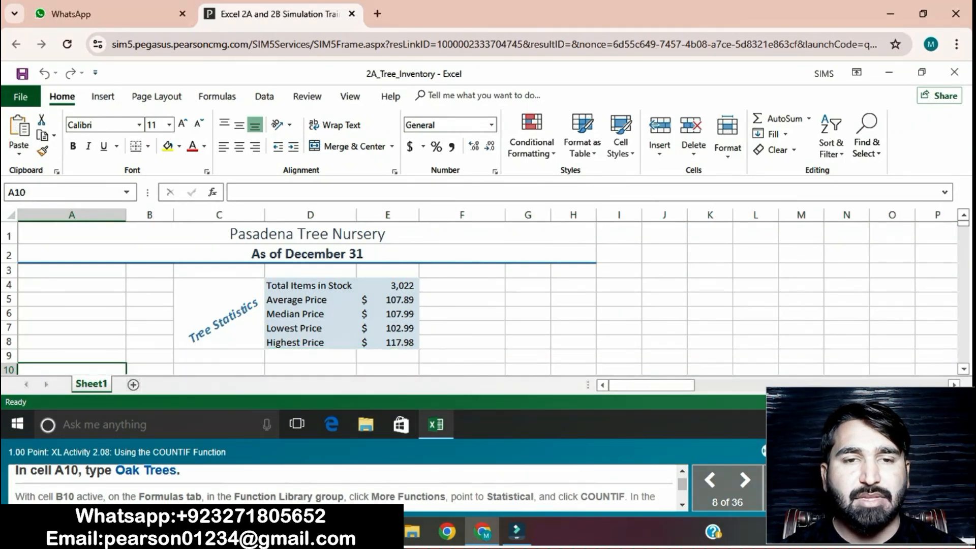
{"action": "left_click", "coordinate": [232, 192]}
{"action": "type", "text": "O"}
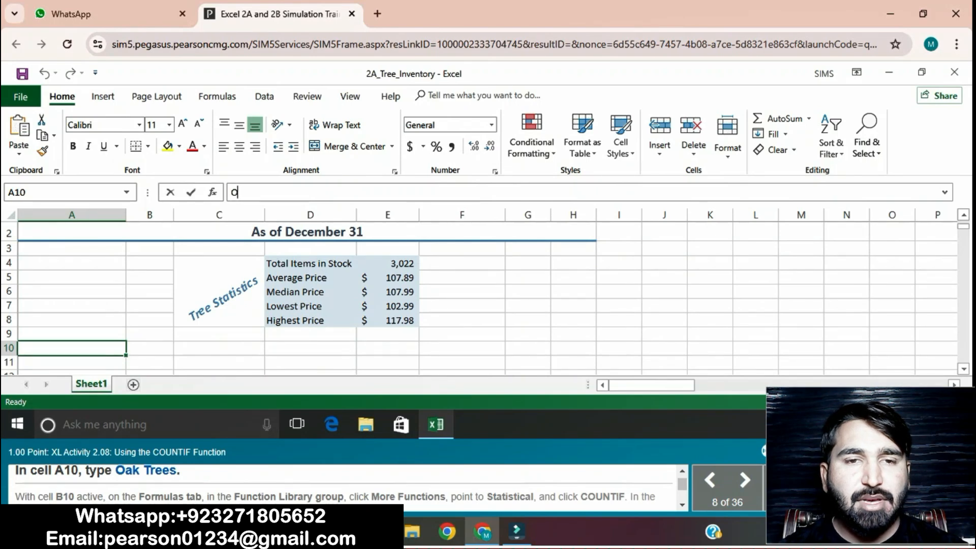
{"action": "type", "text": "ak Tr"}
{"action": "type", "text": "ees"}
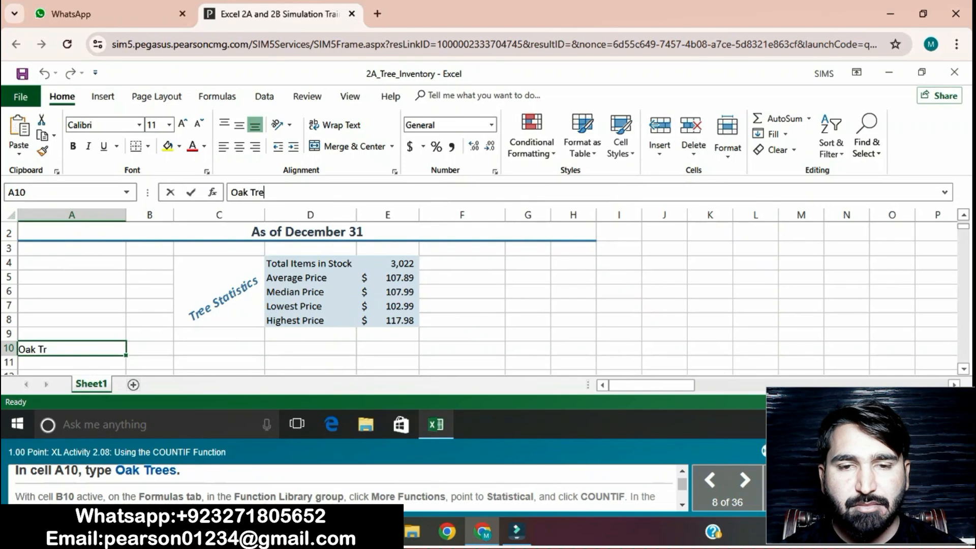
{"action": "key", "text": "Return"}
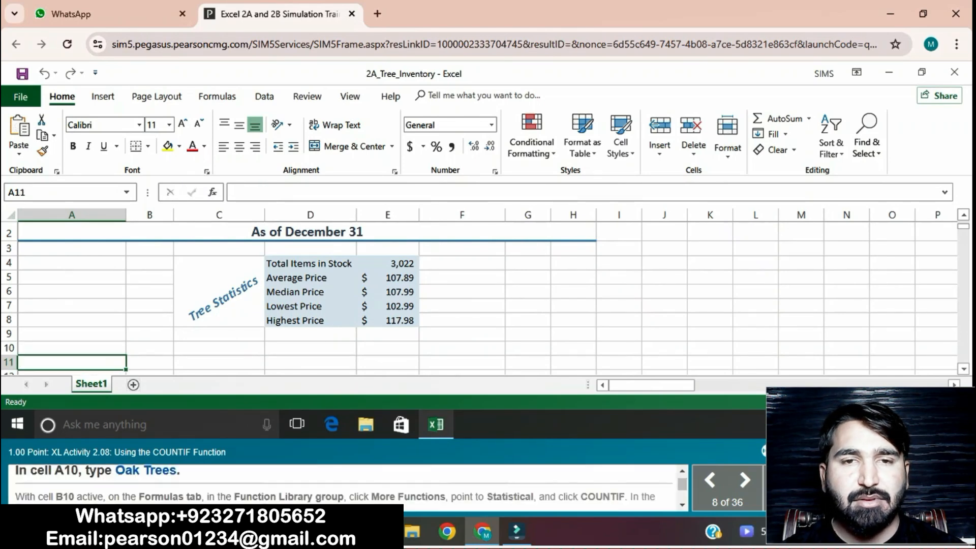
{"action": "left_click", "coordinate": [72, 348]}
{"action": "left_click", "coordinate": [255, 192]}
{"action": "type", "text": "Oak"}
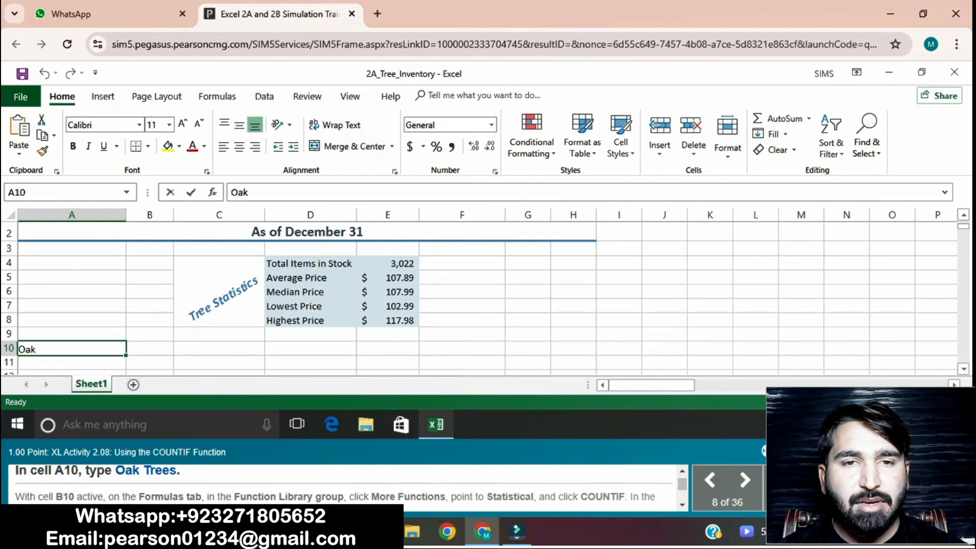
{"action": "type", "text": " Trees"}
{"action": "key", "text": "Return"}
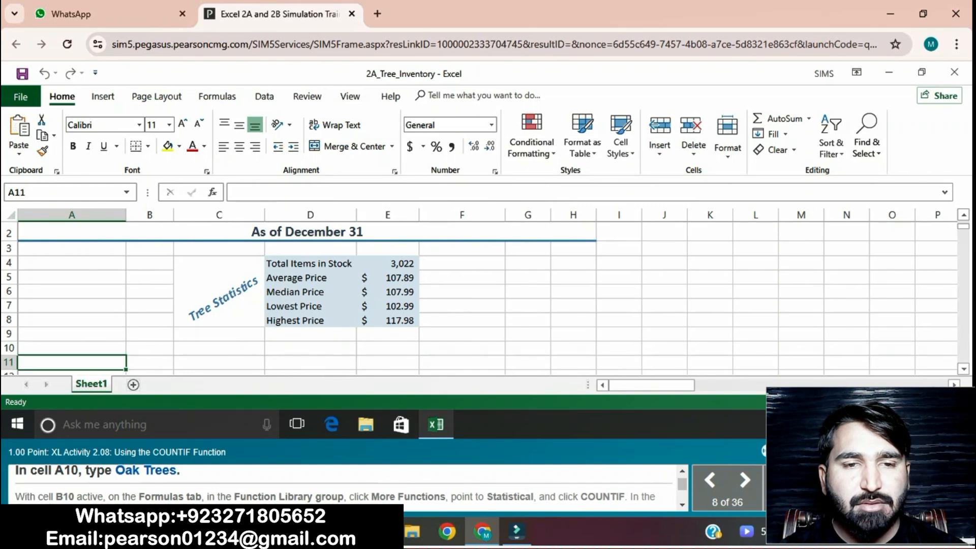
Step: Enter Oak Trees in cell A10
{"action": "left_click", "coordinate": [72, 348]}
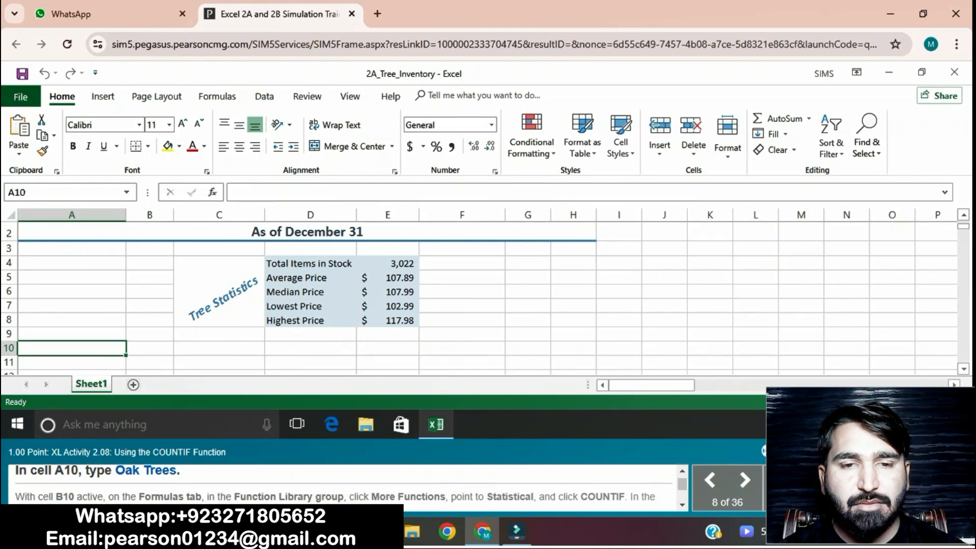
{"action": "key", "text": "Caps_Lock"}
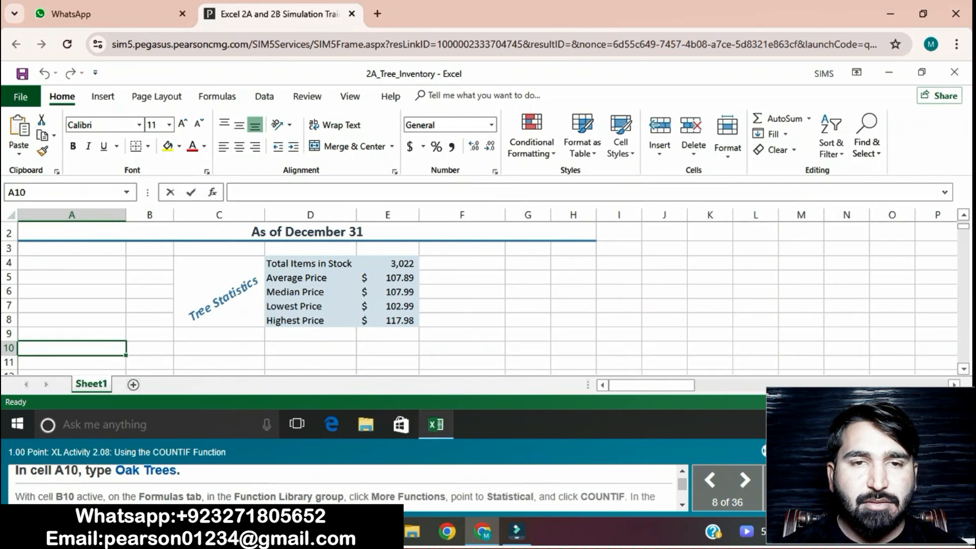
{"action": "type", "text": "Oa"}
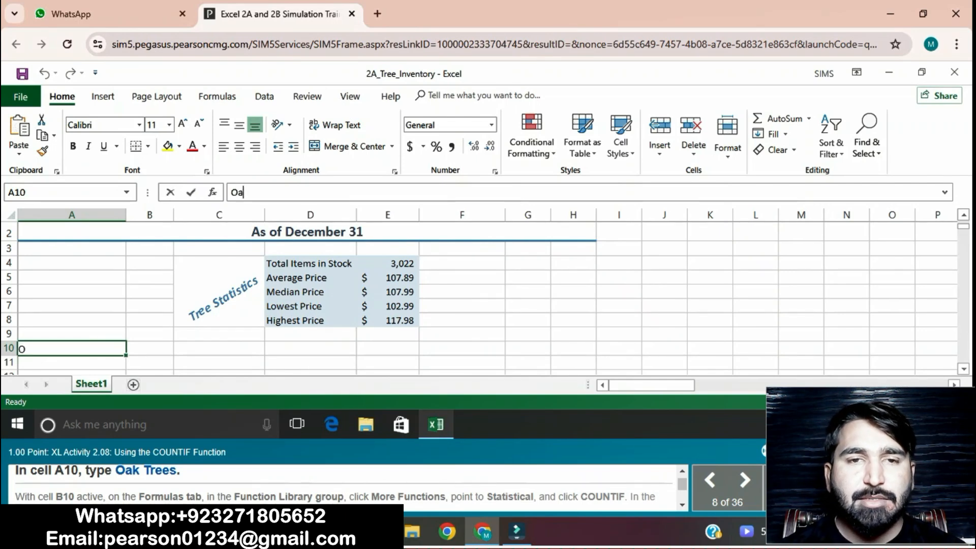
{"action": "type", "text": "k Trees"}
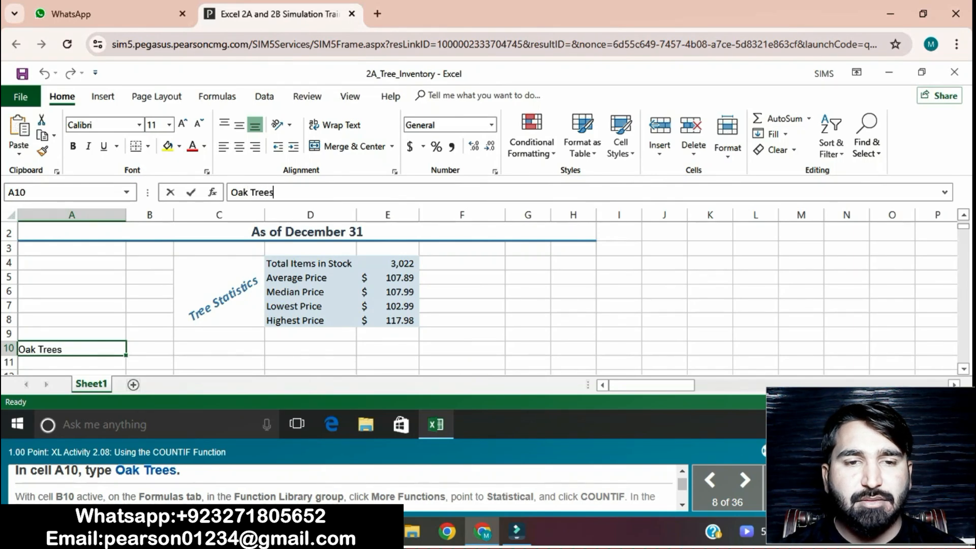
{"action": "key", "text": "Return"}
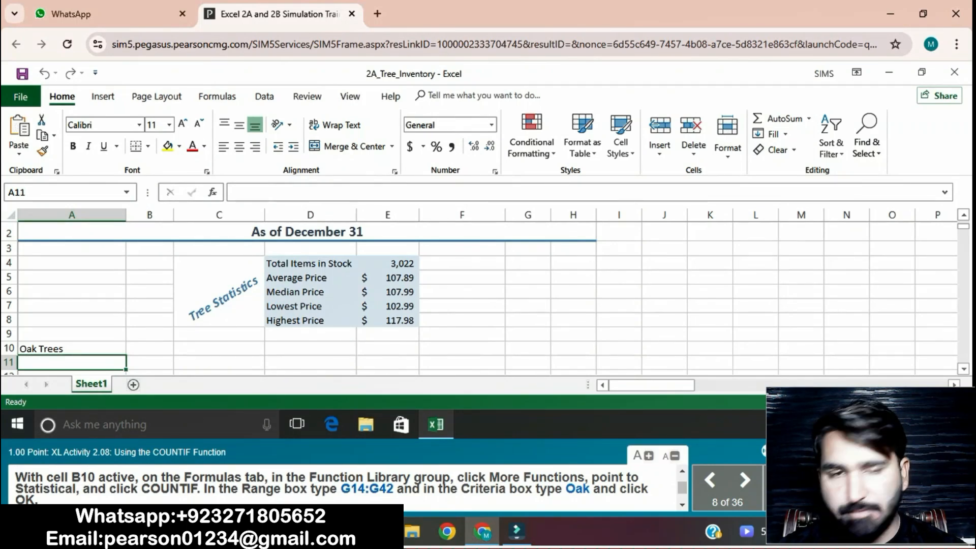
Step: Insert a COUNTIF formula in B10 with range G14:G42 and criteria Oak, then align B10 left
{"action": "left_click", "coordinate": [150, 348]}
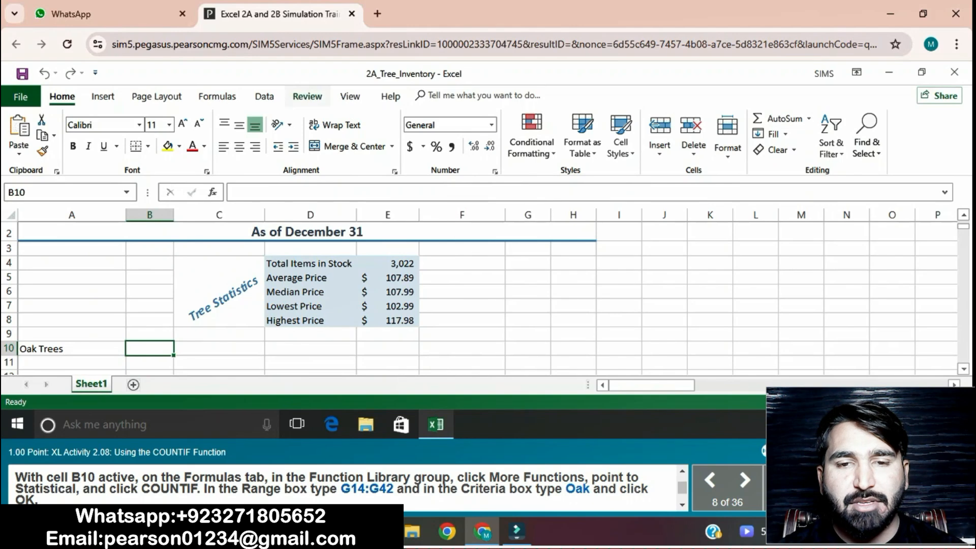
{"action": "left_click", "coordinate": [218, 97]}
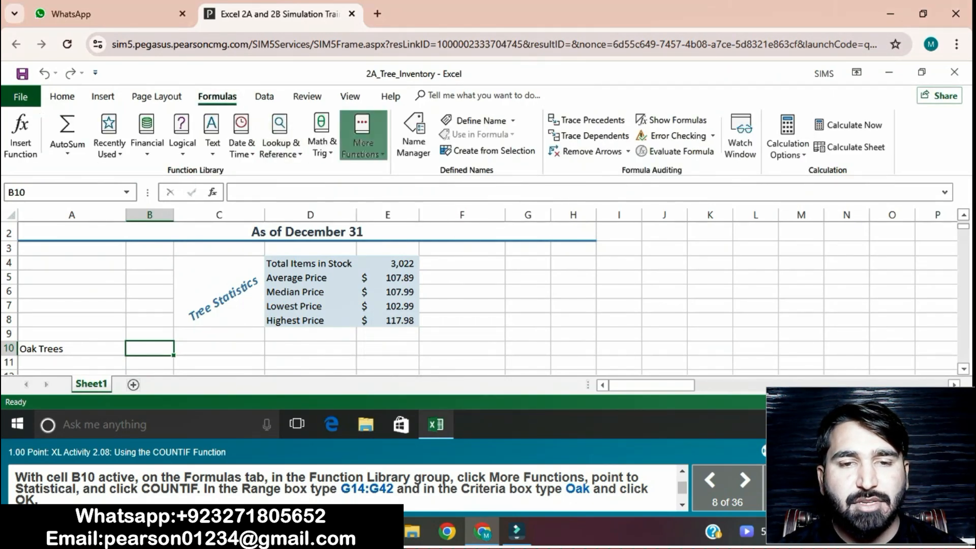
{"action": "left_click", "coordinate": [363, 135]}
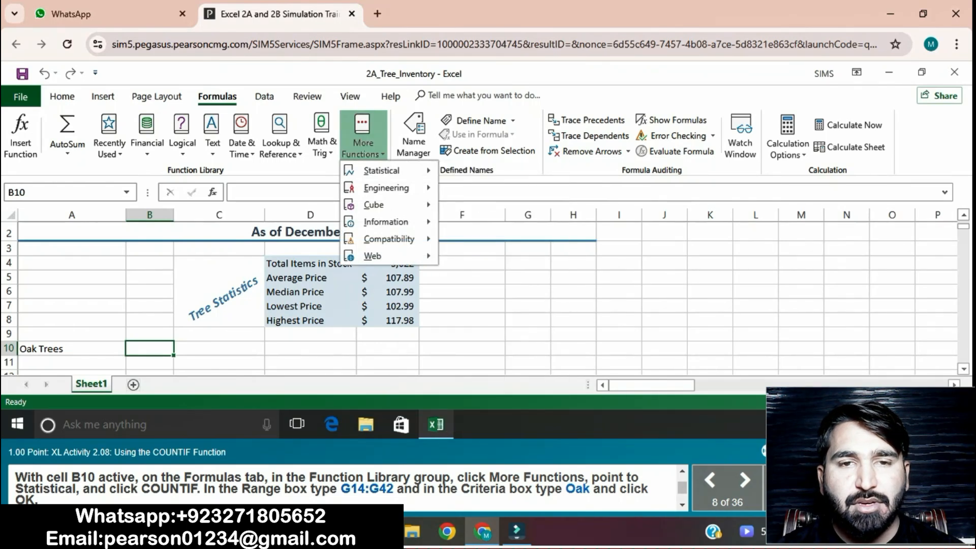
{"action": "mouse_move", "coordinate": [381, 171]}
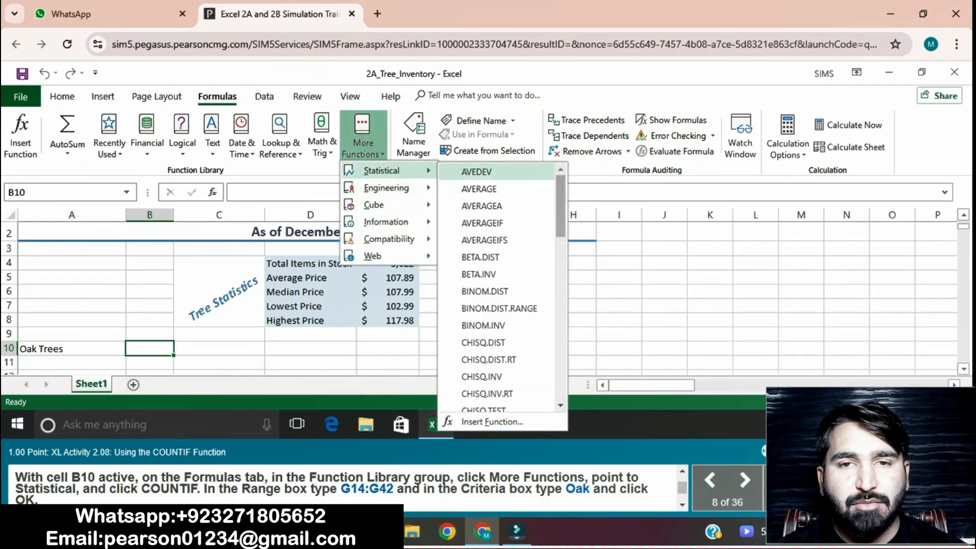
{"action": "scroll", "coordinate": [488, 362], "scroll_direction": "down", "scroll_amount": 6}
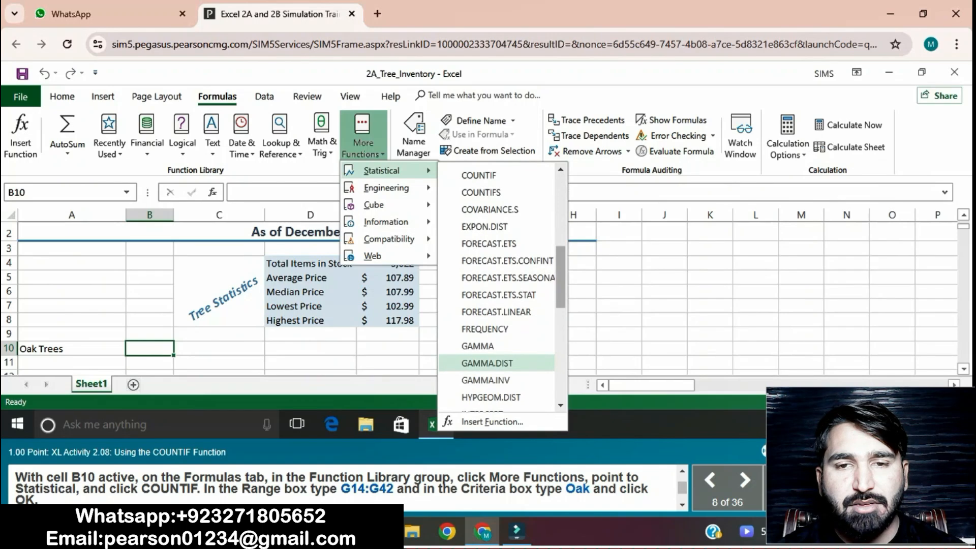
{"action": "left_click", "coordinate": [479, 175]}
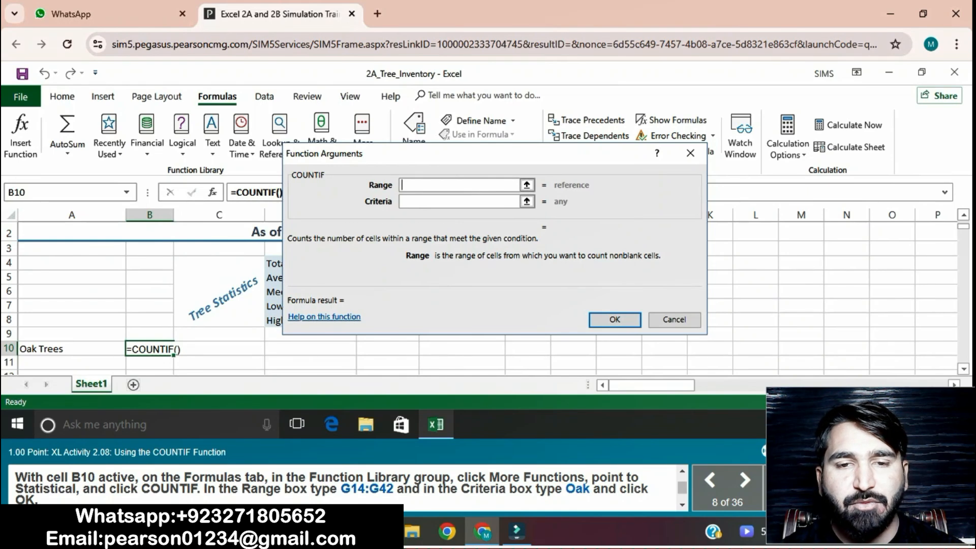
{"action": "type", "text": "G14:"}
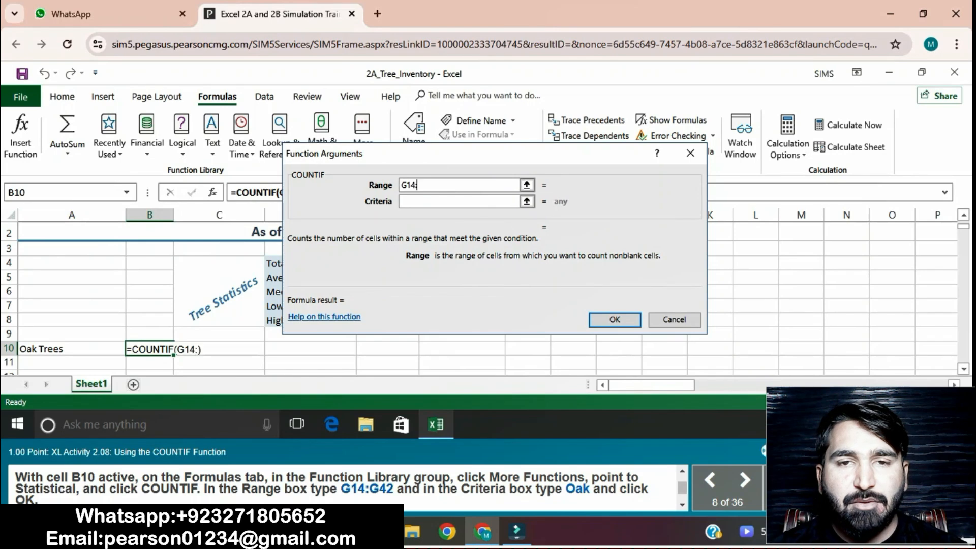
{"action": "type", "text": "G42"}
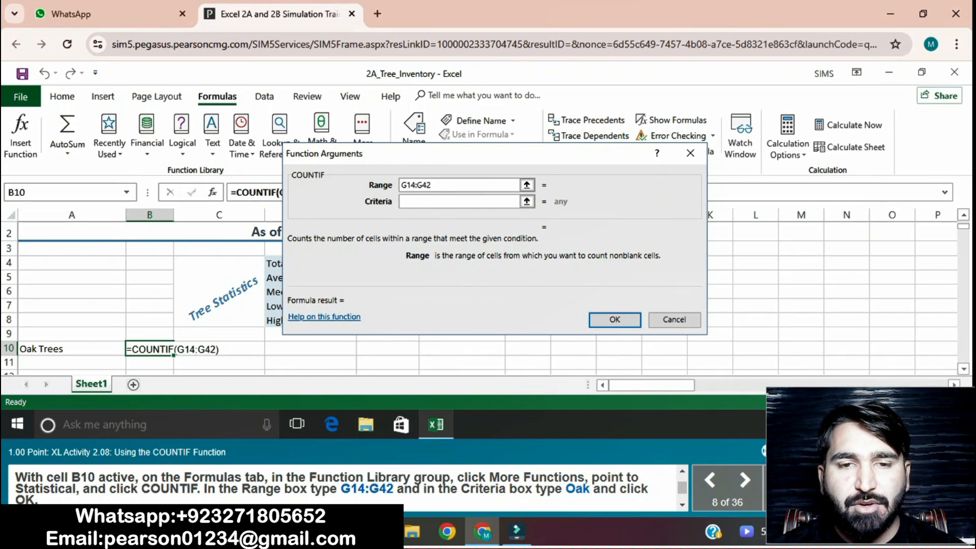
{"action": "left_click", "coordinate": [460, 202]}
{"action": "type", "text": "Oak"}
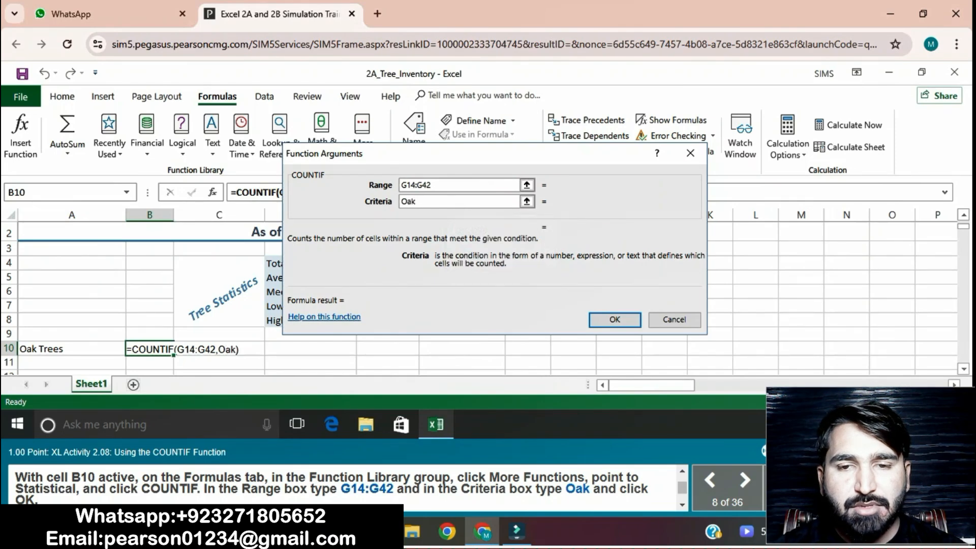
{"action": "key", "text": "Return"}
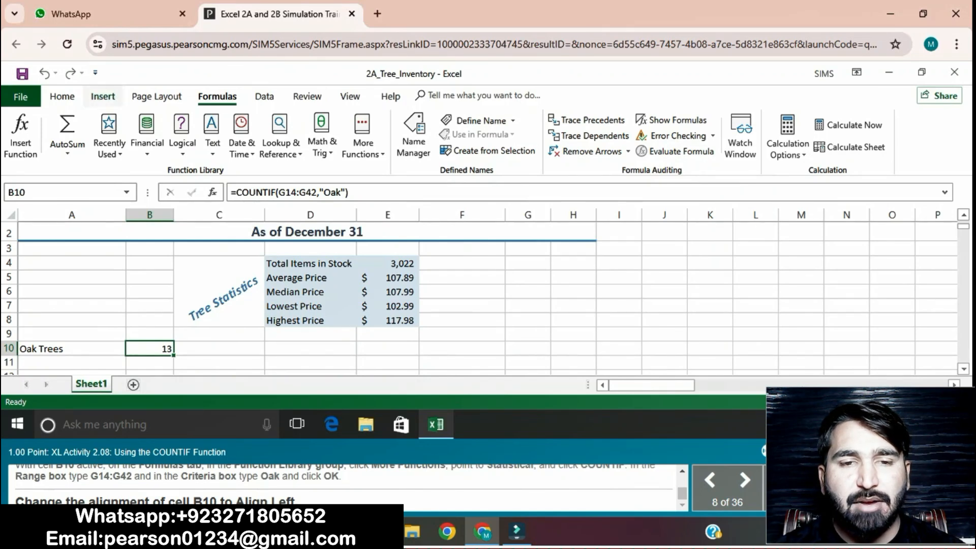
{"action": "left_click", "coordinate": [62, 96]}
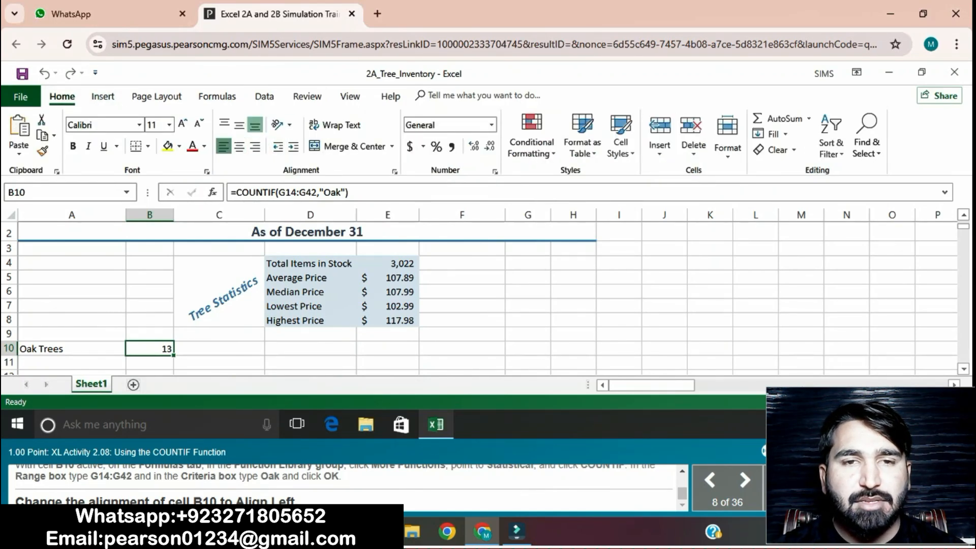
{"action": "left_click", "coordinate": [223, 146]}
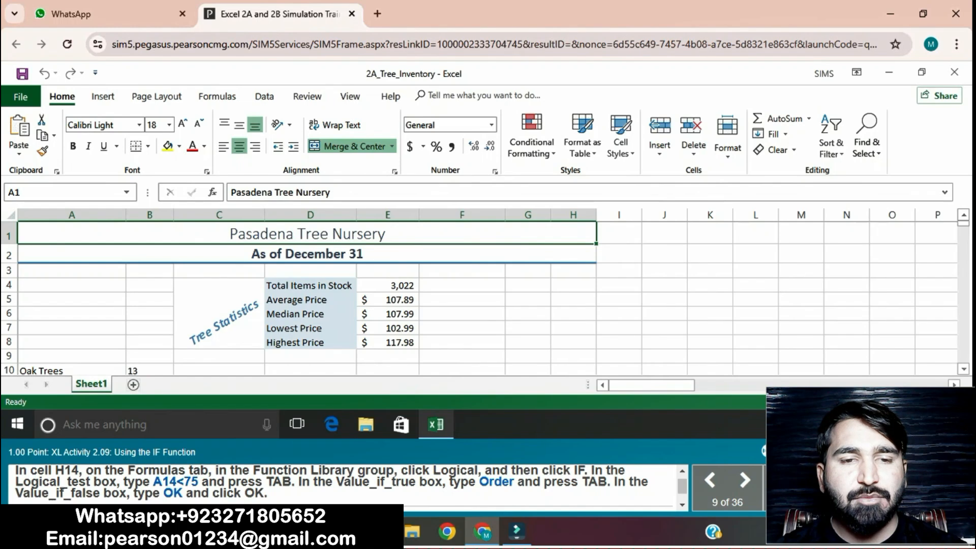
Step: Insert an IF formula in H14 with logical test A14<75, returning Order if true and OK if false
{"action": "scroll", "coordinate": [963, 369], "scroll_direction": "down", "scroll_amount": 1}
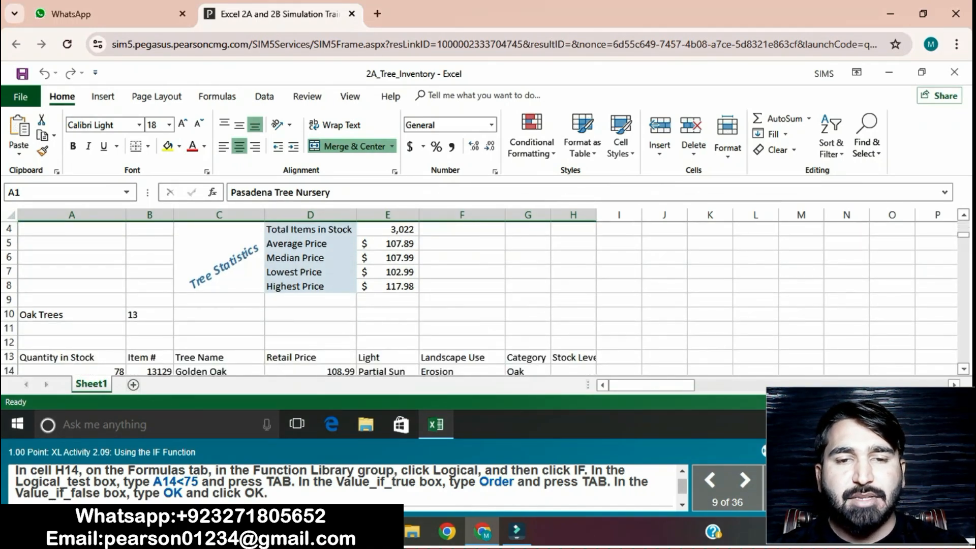
{"action": "left_click", "coordinate": [574, 371]}
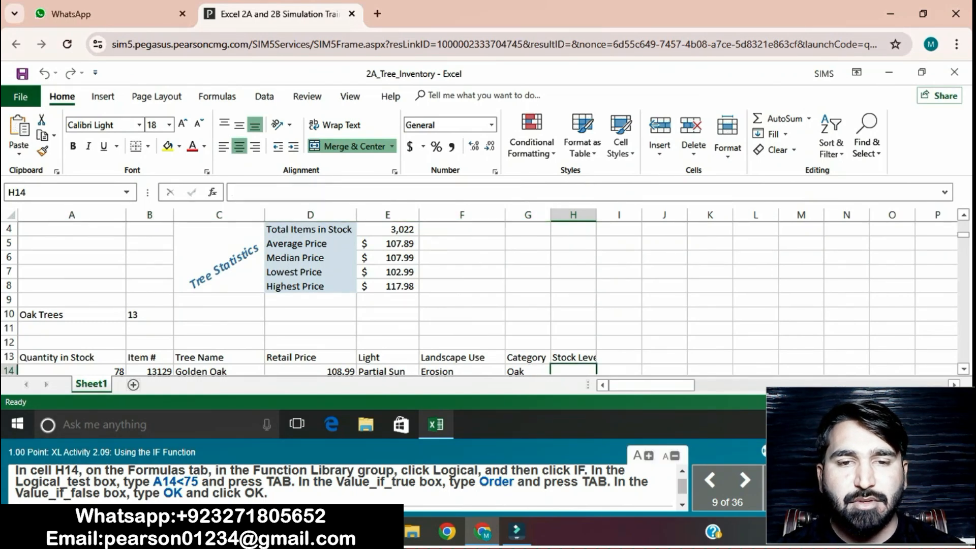
{"action": "left_click", "coordinate": [218, 96]}
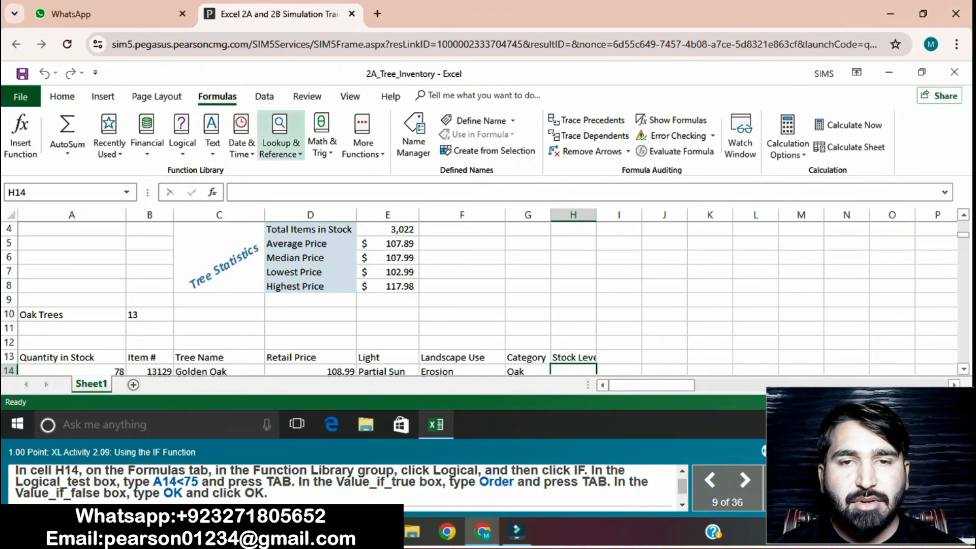
{"action": "left_click", "coordinate": [181, 138]}
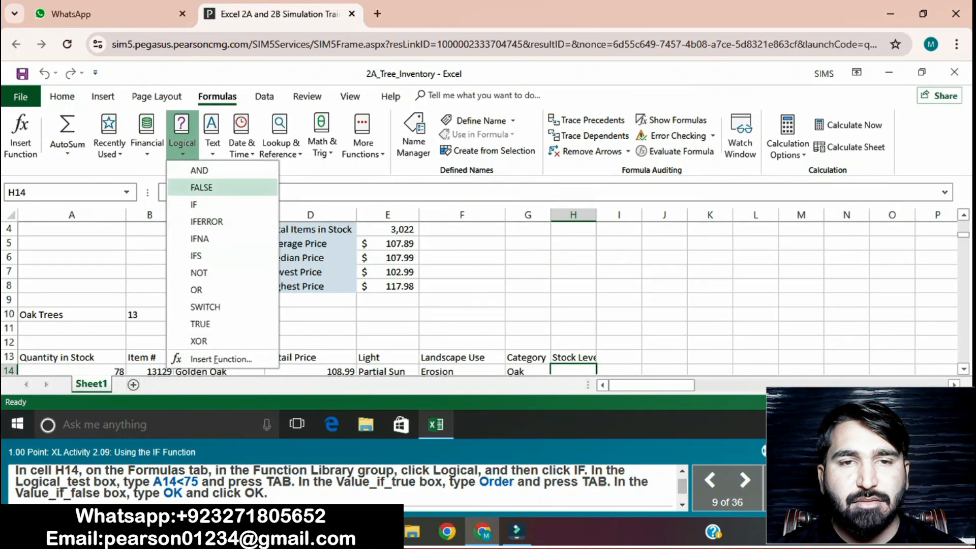
{"action": "left_click", "coordinate": [203, 204]}
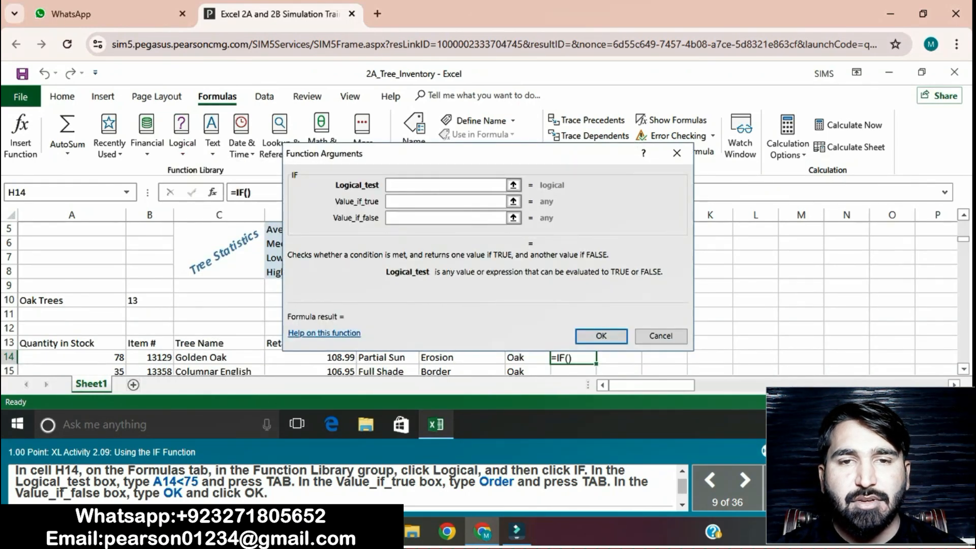
{"action": "type", "text": "A14"}
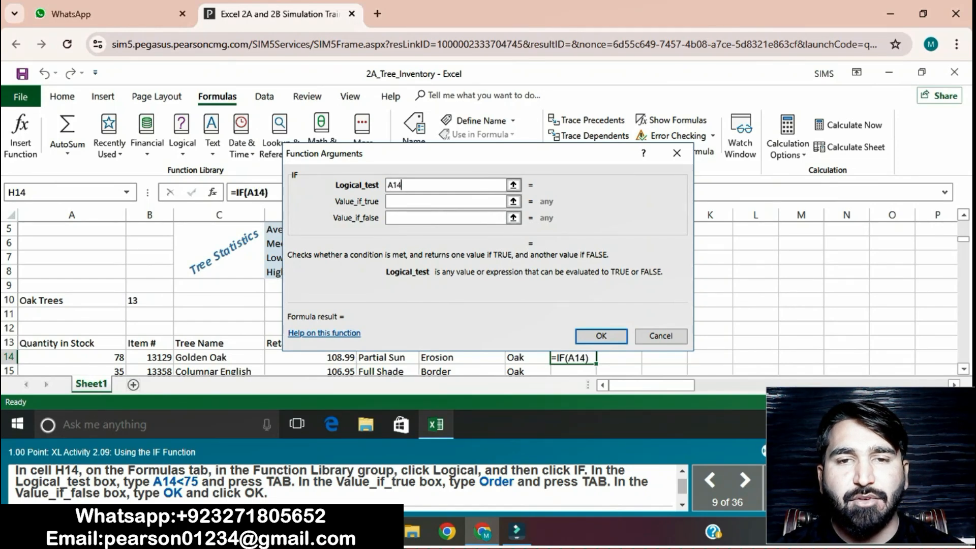
{"action": "type", "text": "<75"}
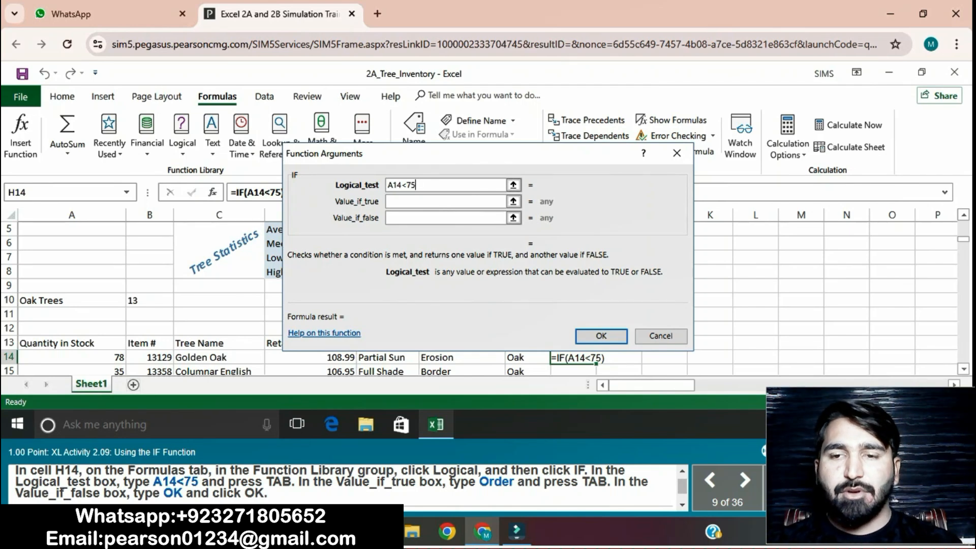
{"action": "key", "text": "Tab"}
{"action": "type", "text": "Order"}
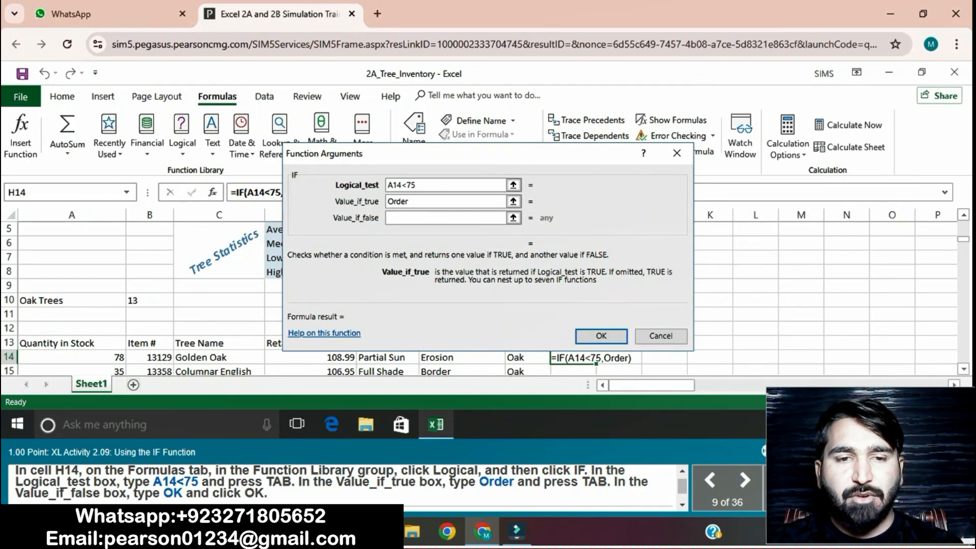
{"action": "key", "text": "Tab"}
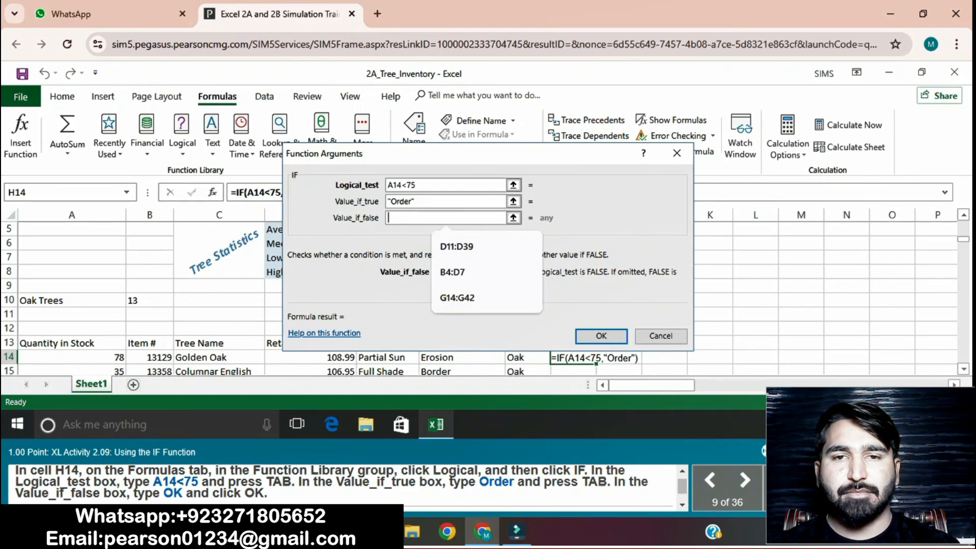
{"action": "type", "text": "OK"}
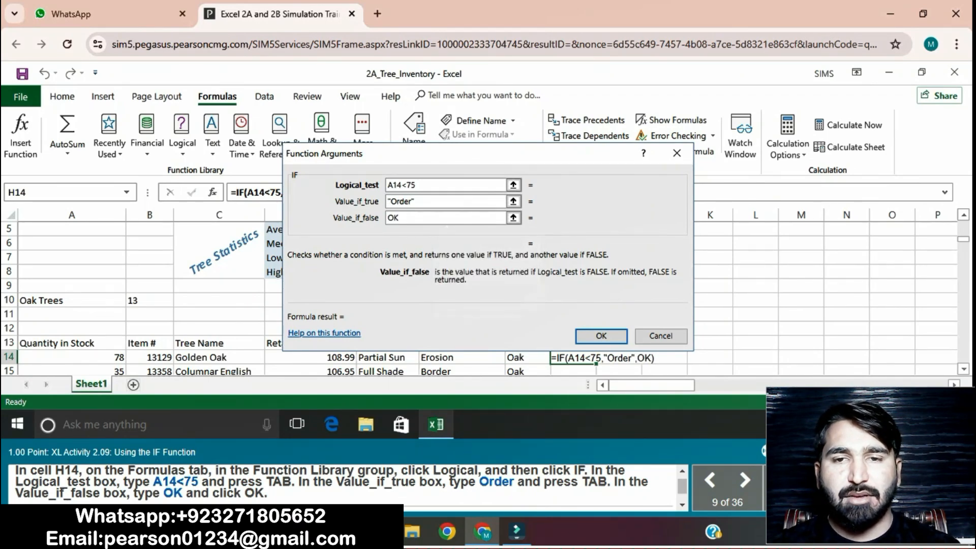
{"action": "key", "text": "Return"}
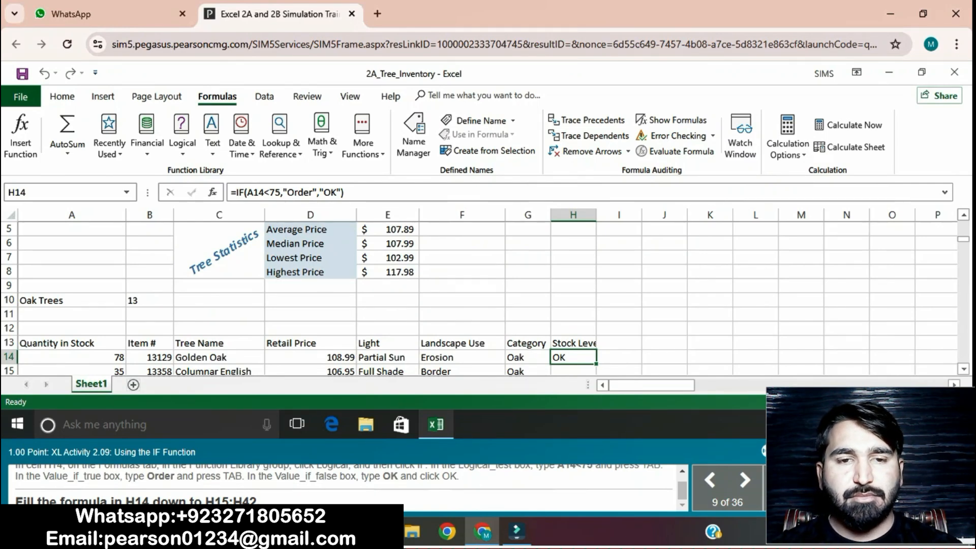
Step: Fill the H14 formula down through H42
{"action": "mouse_move", "coordinate": [597, 364]}
{"action": "left_mouse_down"}
{"action": "mouse_move", "coordinate": [597, 380]}
{"action": "mouse_move", "coordinate": [596, 364]}
{"action": "left_mouse_up"}
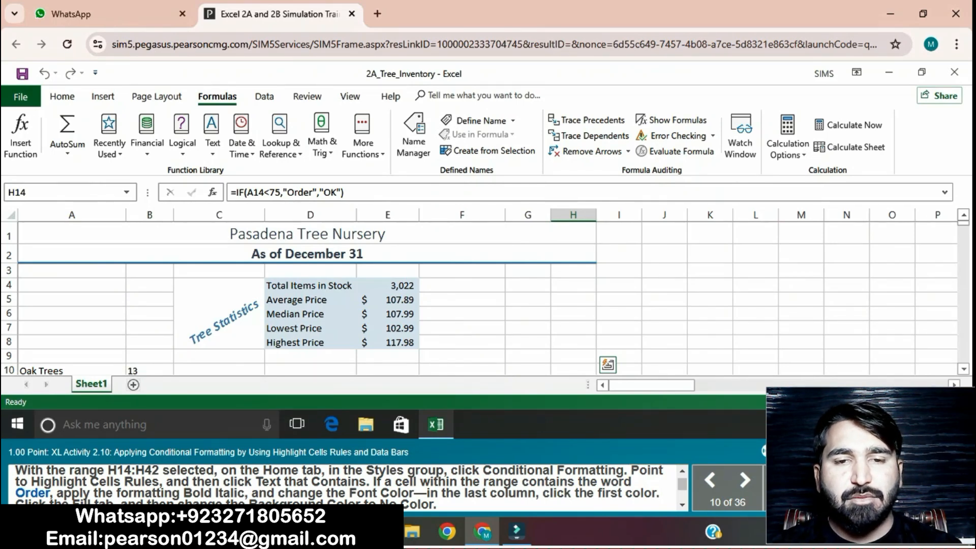
{"action": "left_click", "coordinate": [963, 370]}
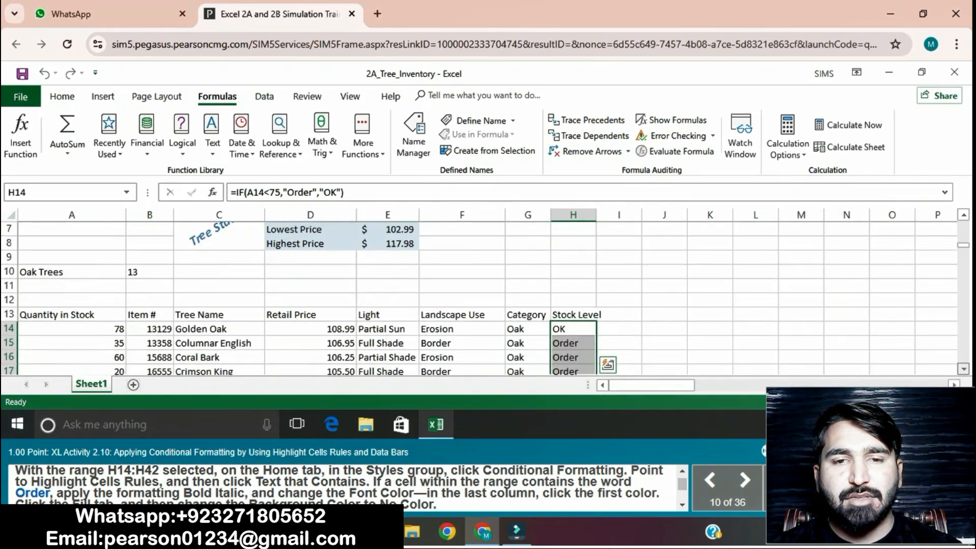
{"action": "left_click", "coordinate": [963, 369]}
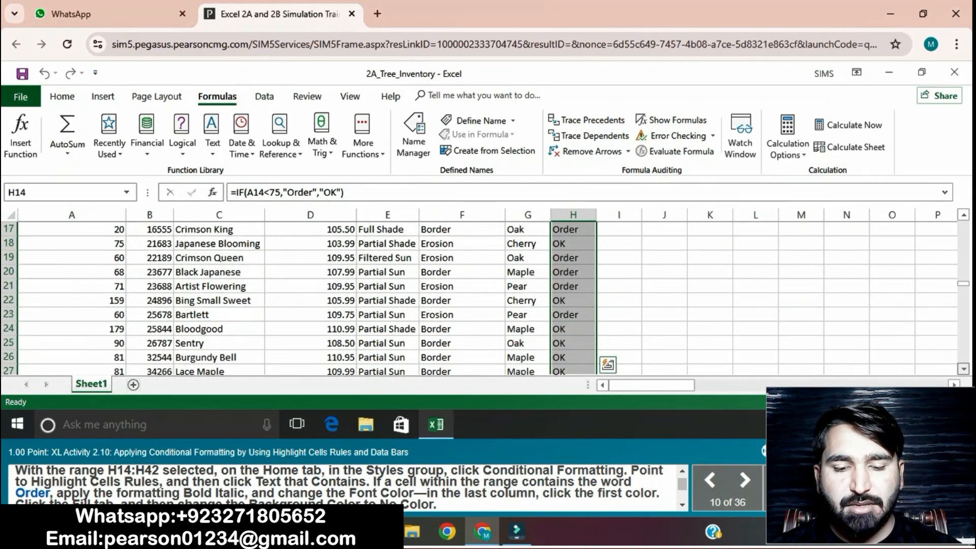
{"action": "left_click", "coordinate": [964, 369]}
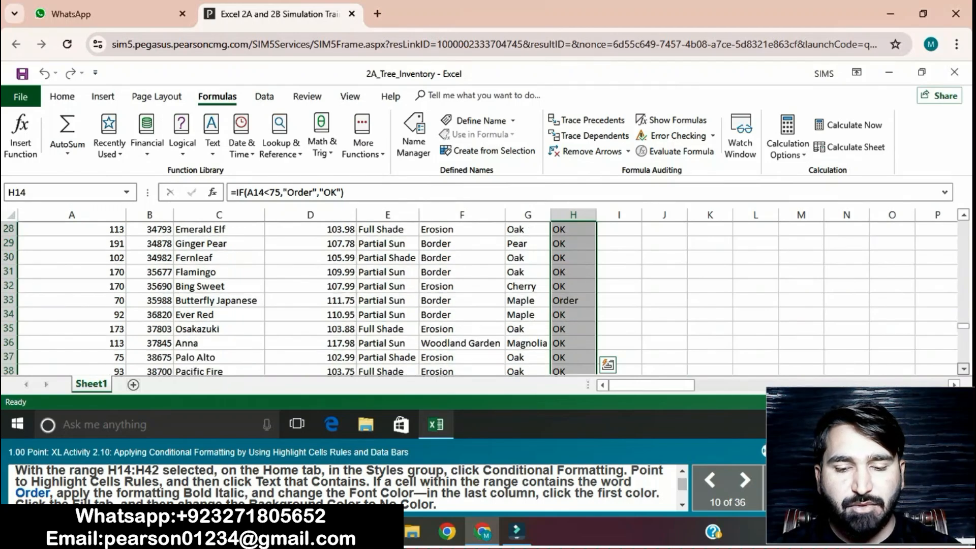
{"action": "left_click", "coordinate": [963, 369]}
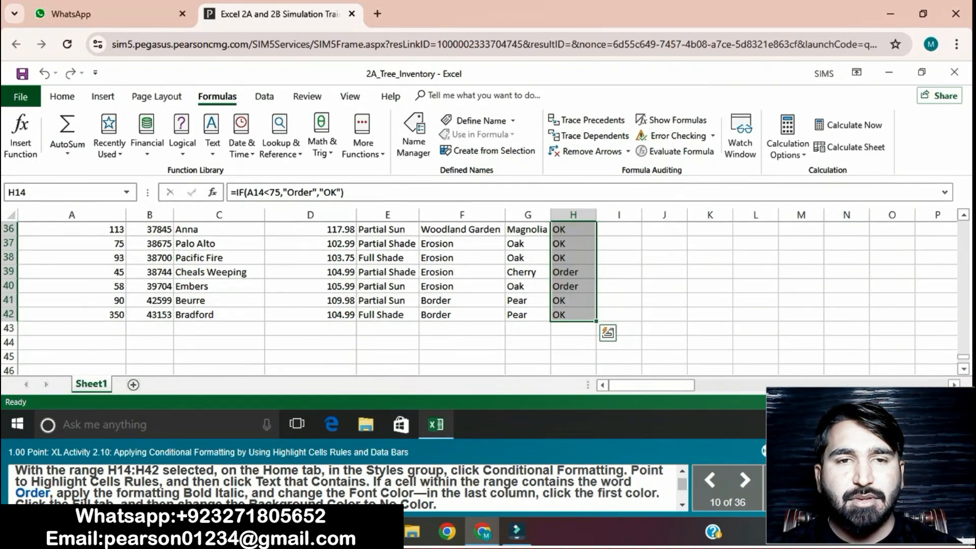
Step: Add a Text That Contains highlight rule for Order on H14:H42 with a custom Bold Italic font style
{"action": "left_click", "coordinate": [62, 96]}
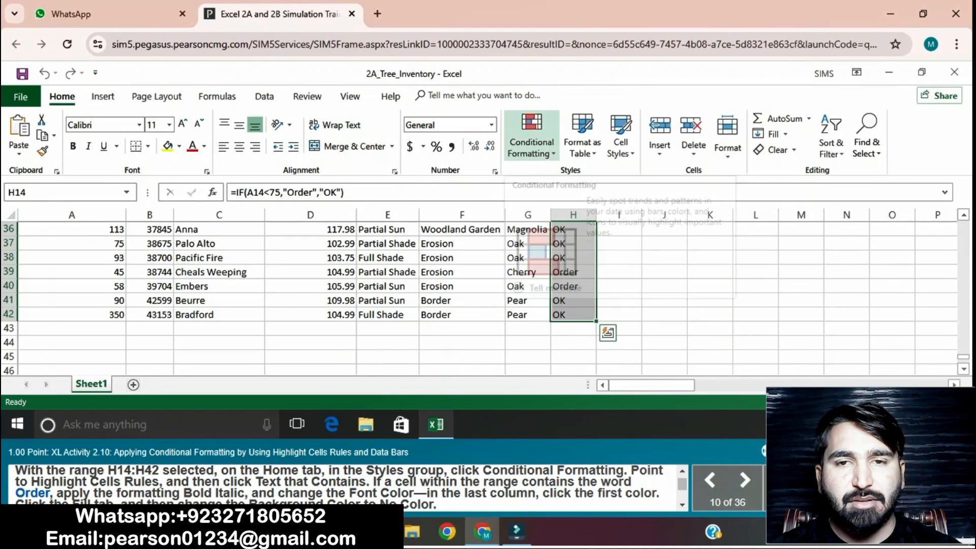
{"action": "left_click", "coordinate": [531, 133]}
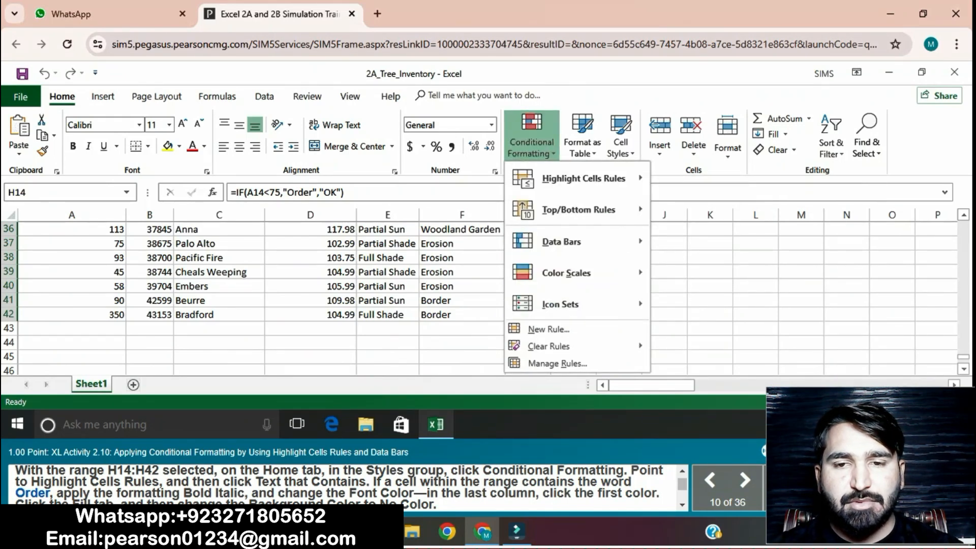
{"action": "mouse_move", "coordinate": [583, 178]}
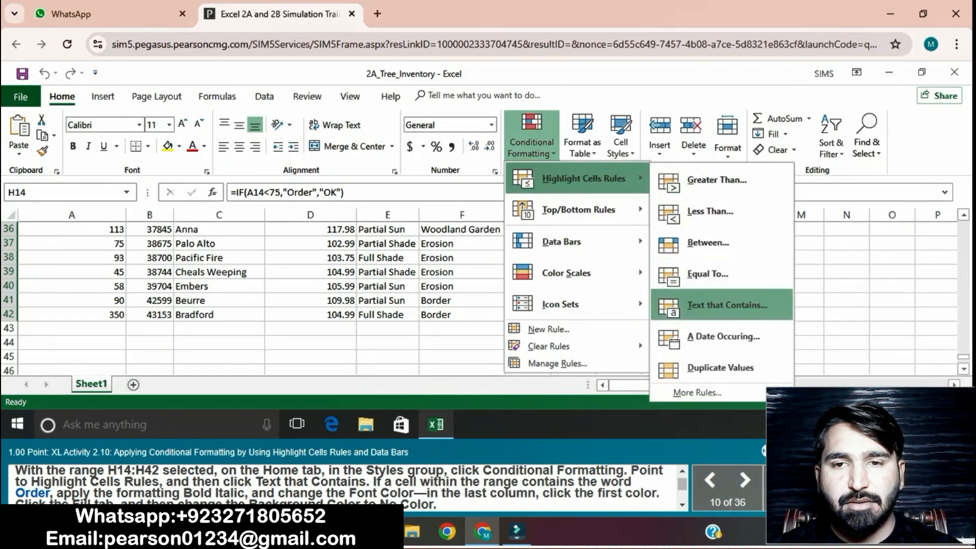
{"action": "left_click", "coordinate": [726, 305]}
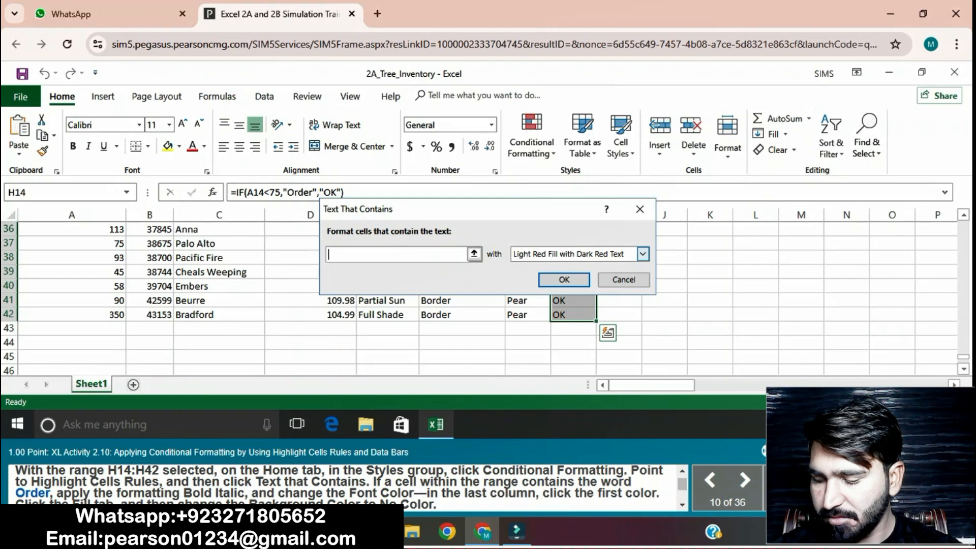
{"action": "type", "text": "O"}
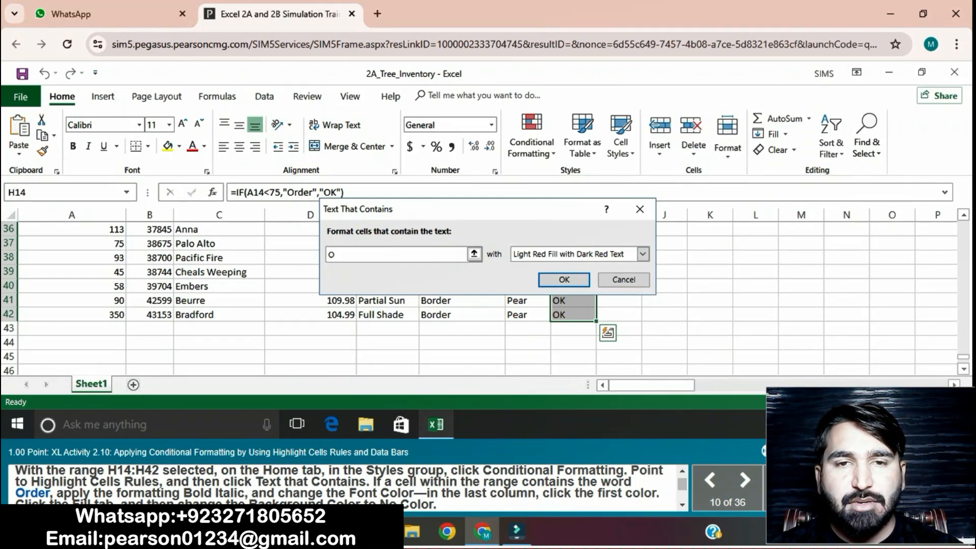
{"action": "type", "text": "rder"}
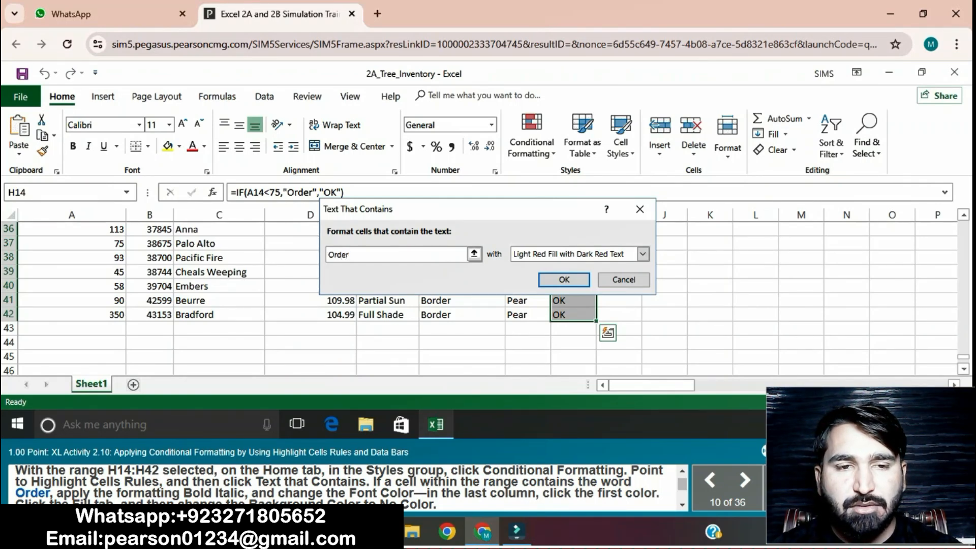
{"action": "left_click", "coordinate": [643, 253]}
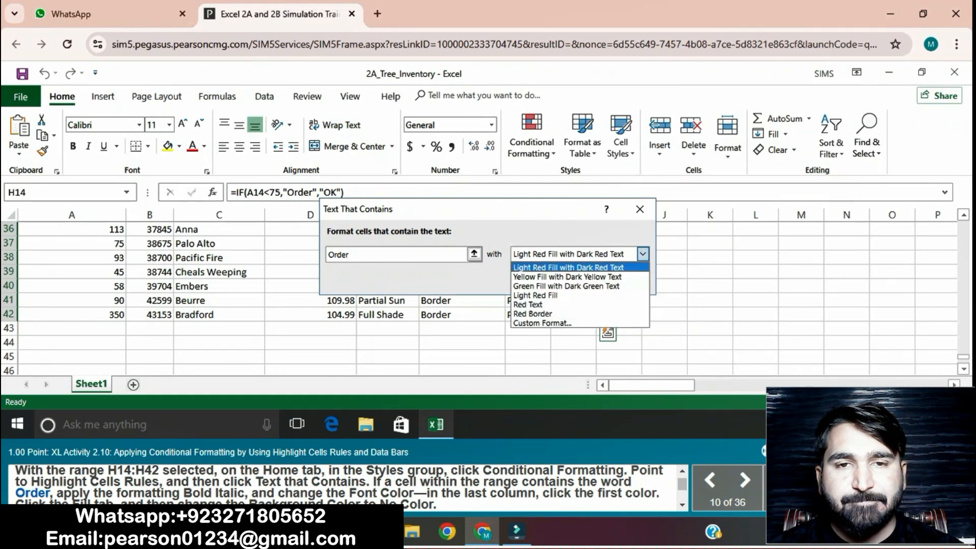
{"action": "left_click", "coordinate": [543, 323]}
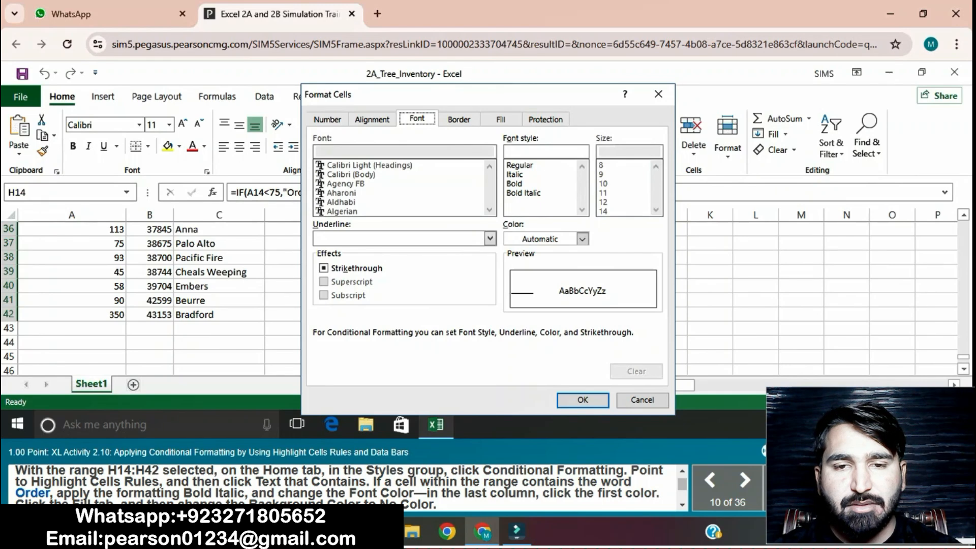
{"action": "left_click", "coordinate": [524, 193]}
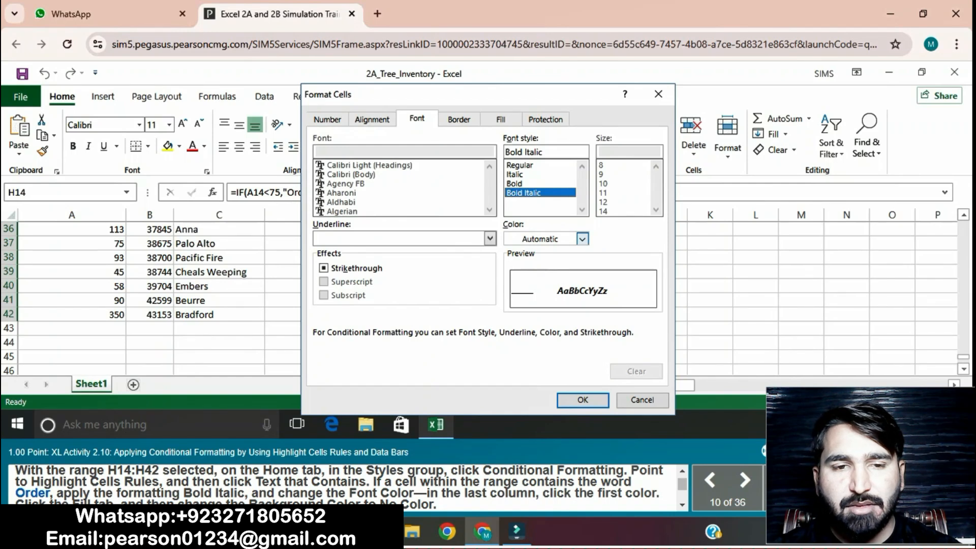
Step: Set the custom format's background fill to No Color
{"action": "left_click", "coordinate": [582, 238]}
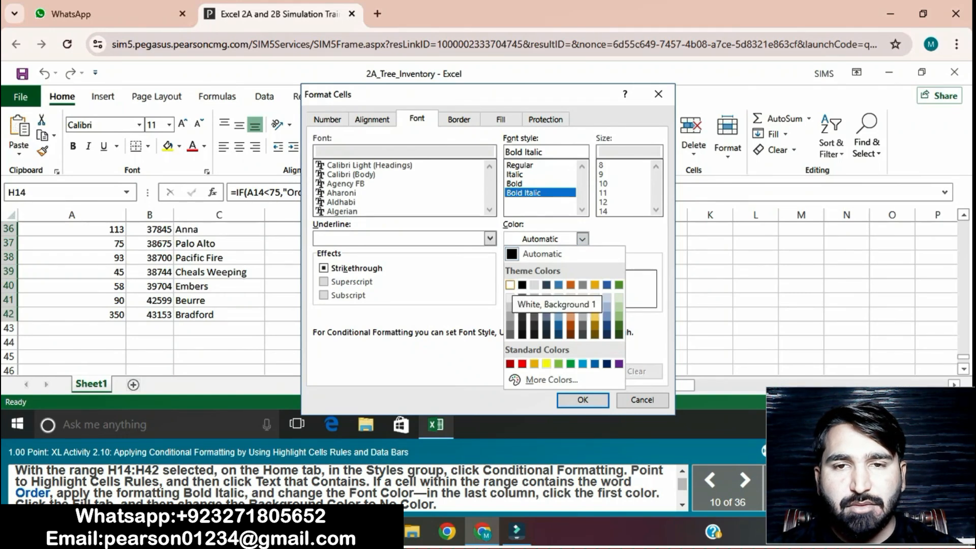
{"action": "left_click", "coordinate": [510, 285]}
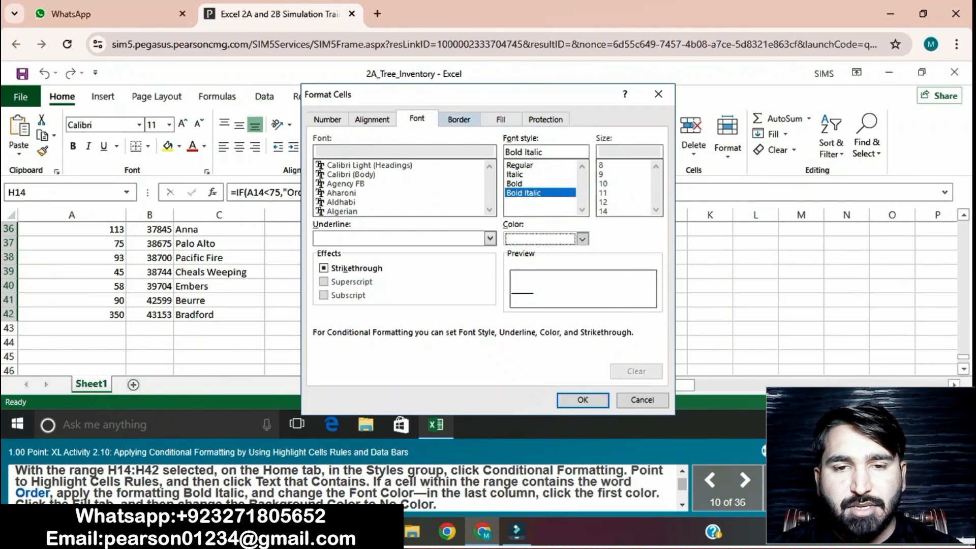
{"action": "left_click", "coordinate": [501, 119]}
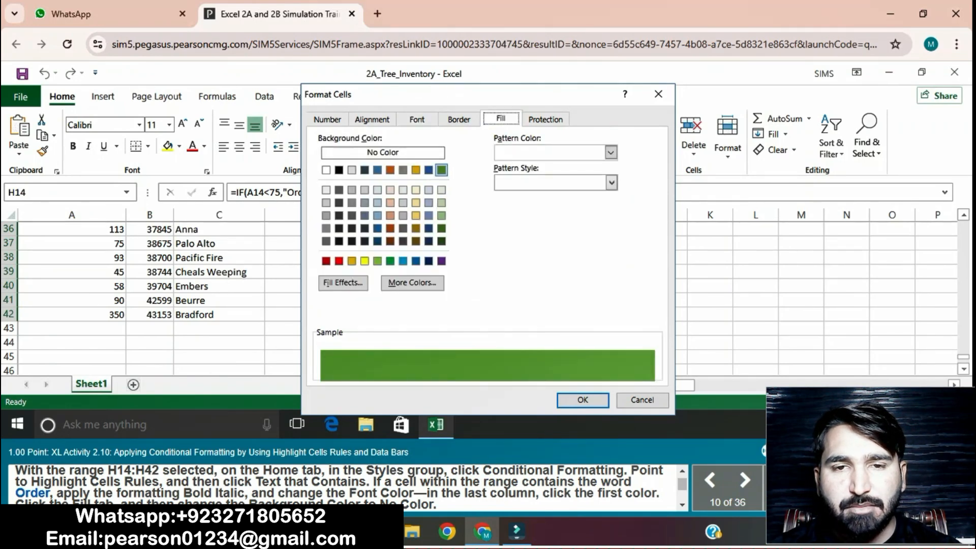
{"action": "left_click", "coordinate": [368, 152]}
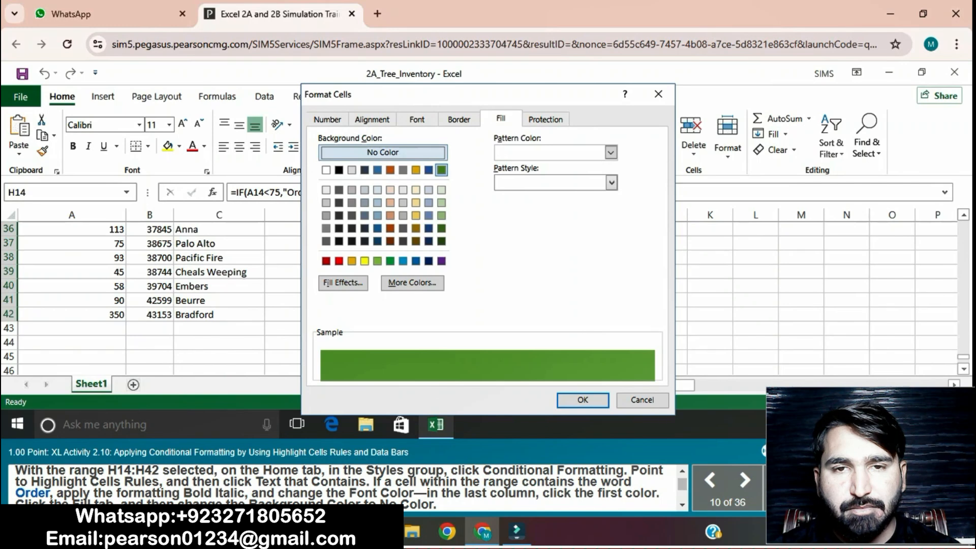
{"action": "left_click", "coordinate": [583, 400]}
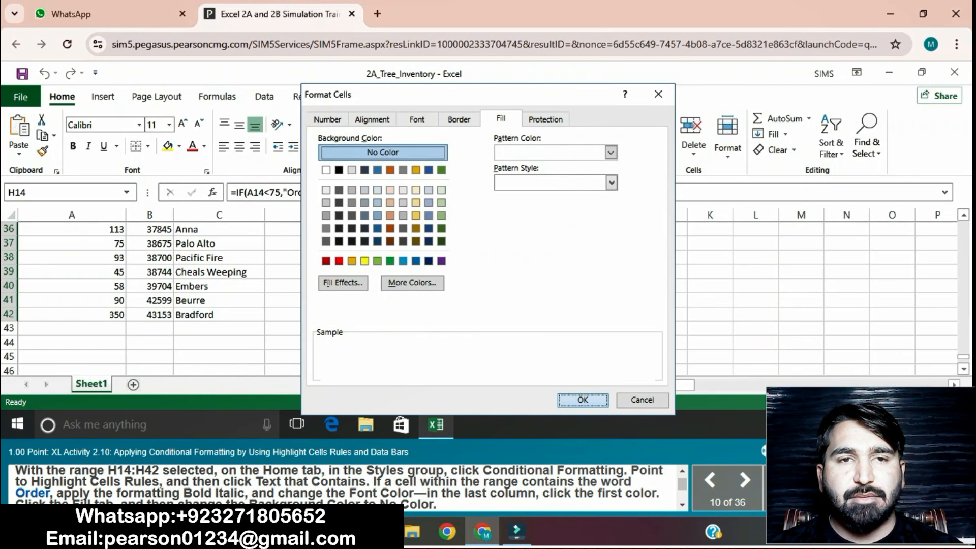
Step: Set the rule's font color to the first color of the last theme column and confirm the rule
{"action": "left_click", "coordinate": [417, 119]}
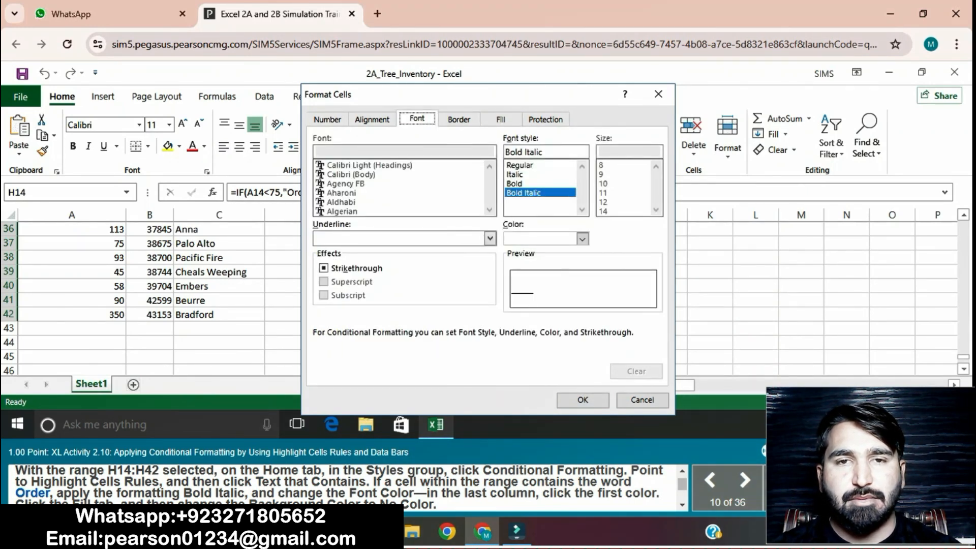
{"action": "left_click", "coordinate": [582, 238]}
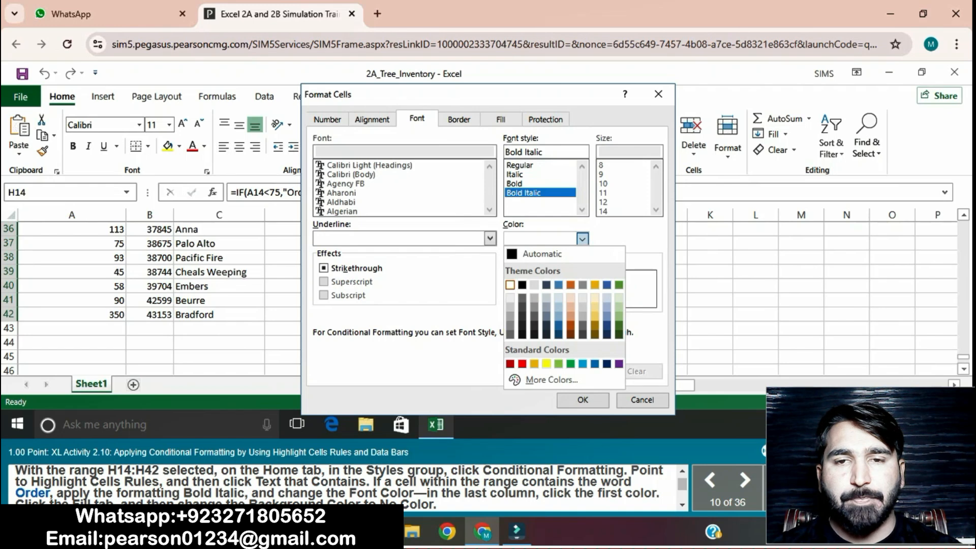
{"action": "left_click", "coordinate": [619, 285]}
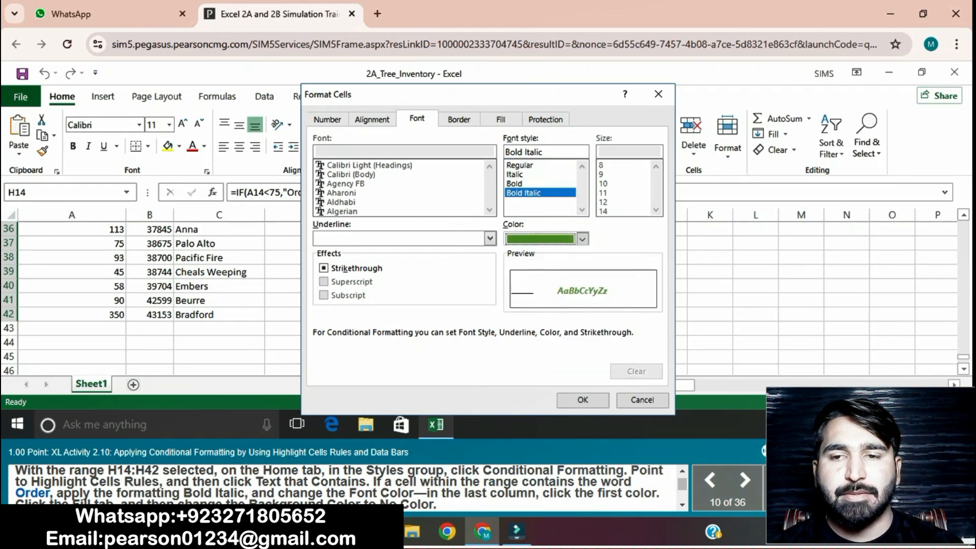
{"action": "left_click", "coordinate": [583, 400]}
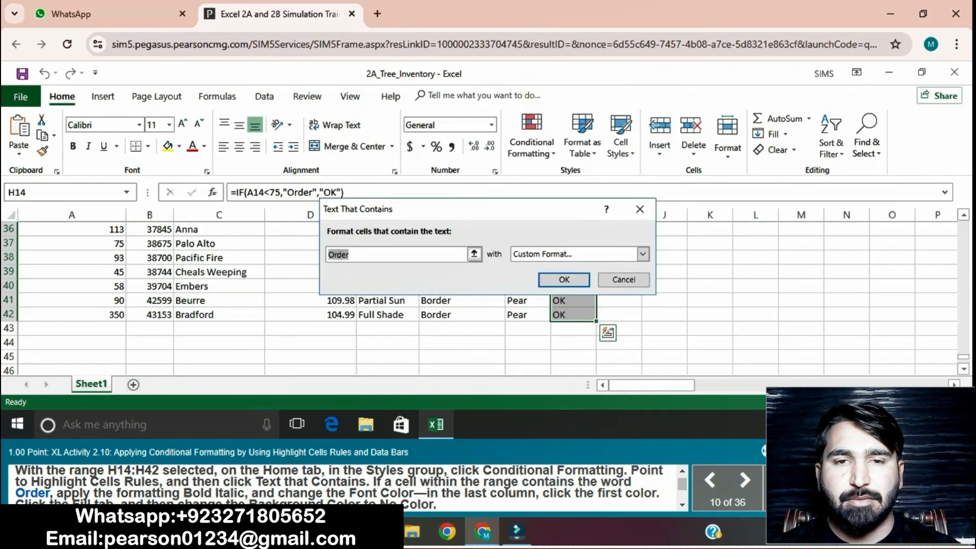
{"action": "left_click", "coordinate": [565, 280]}
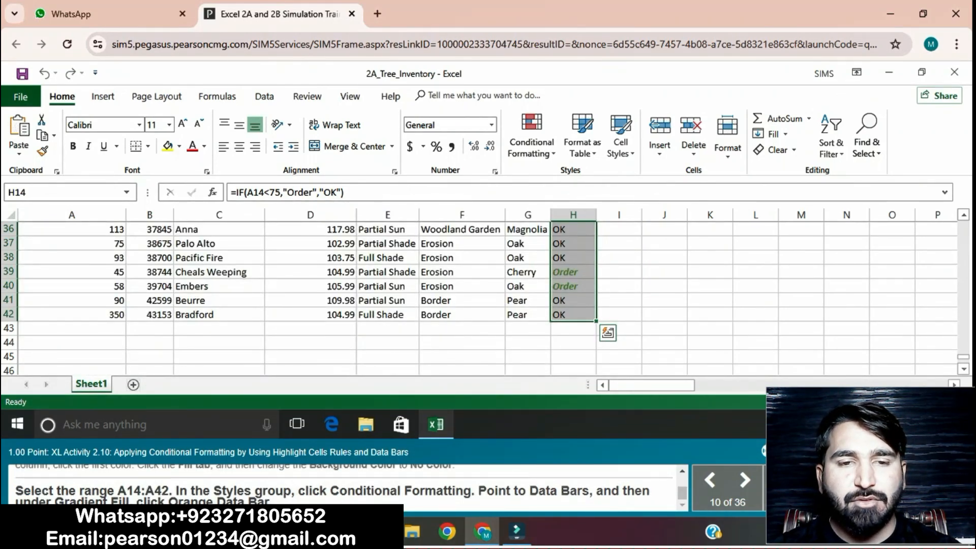
Step: Apply an orange gradient-fill data bar to the quantities in A14:A42
{"action": "scroll", "coordinate": [478, 300], "scroll_direction": "up", "scroll_amount": 12}
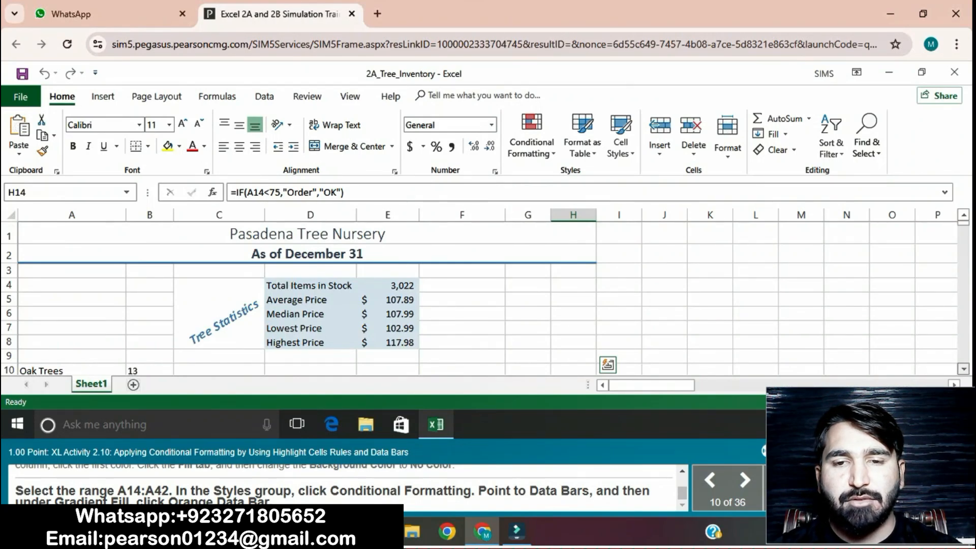
{"action": "scroll", "coordinate": [478, 300], "scroll_direction": "down", "scroll_amount": 2}
{"action": "scroll", "coordinate": [478, 300], "scroll_direction": "down", "scroll_amount": 10}
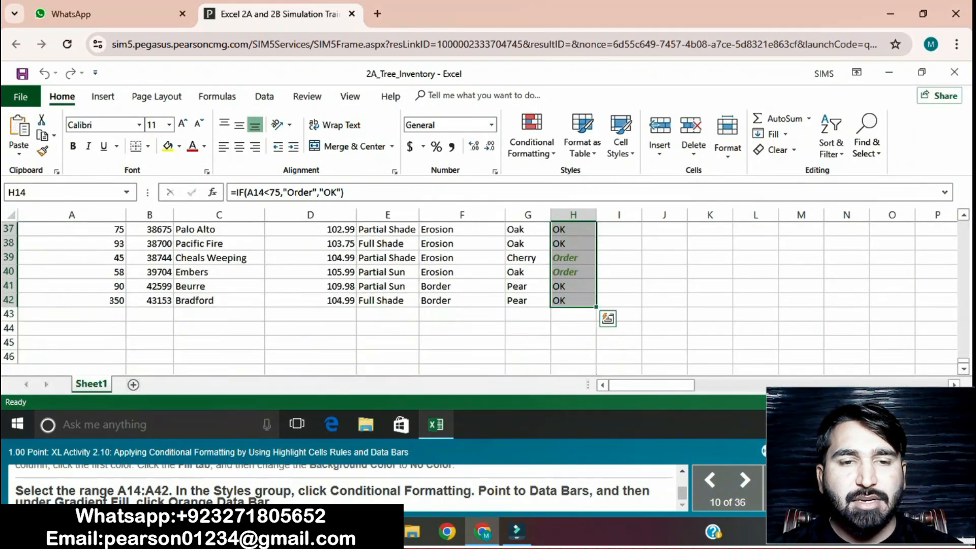
{"action": "scroll", "coordinate": [478, 300], "scroll_direction": "up", "scroll_amount": 12}
{"action": "scroll", "coordinate": [478, 300], "scroll_direction": "down", "scroll_amount": 11}
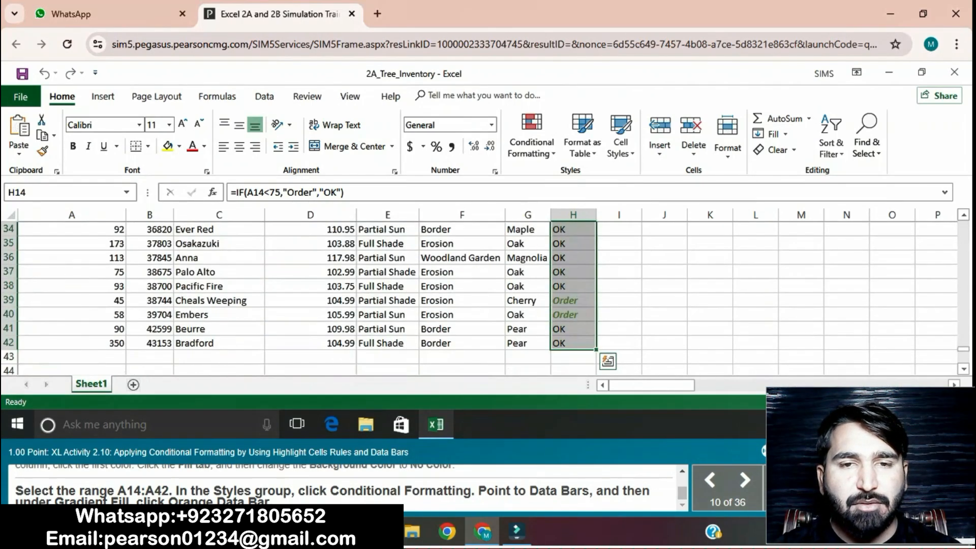
{"action": "scroll", "coordinate": [478, 300], "scroll_direction": "up", "scroll_amount": 7}
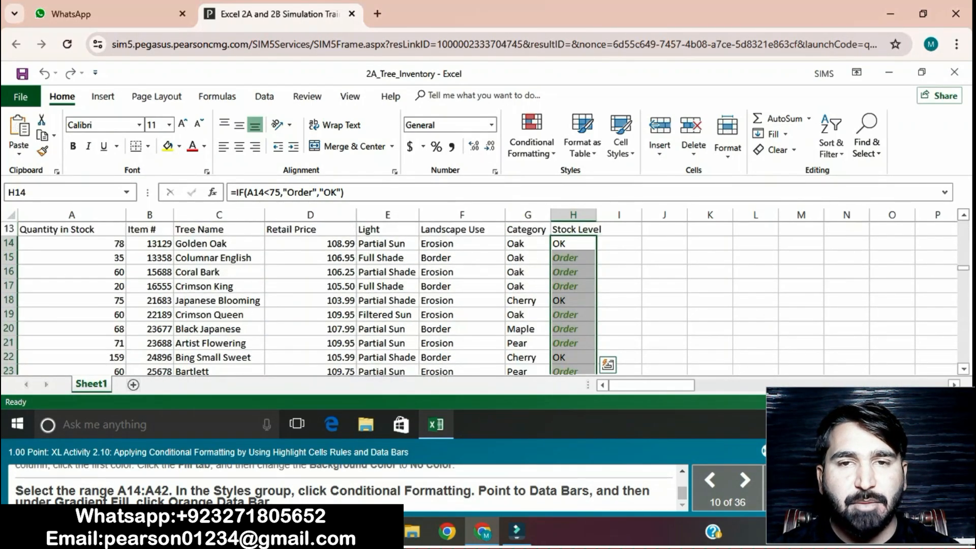
{"action": "left_click_drag", "start_coordinate": [72, 243], "coordinate": [72, 301]}
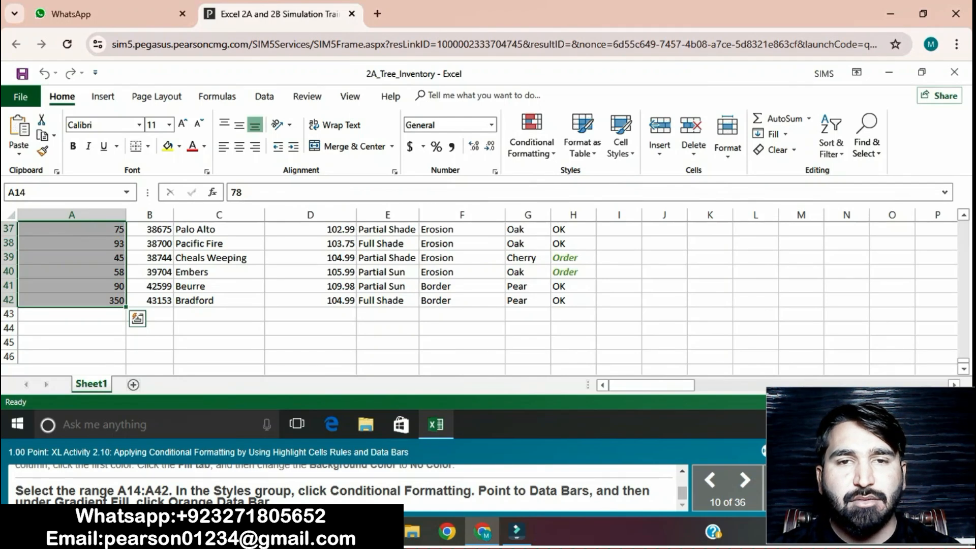
{"action": "left_click", "coordinate": [532, 135]}
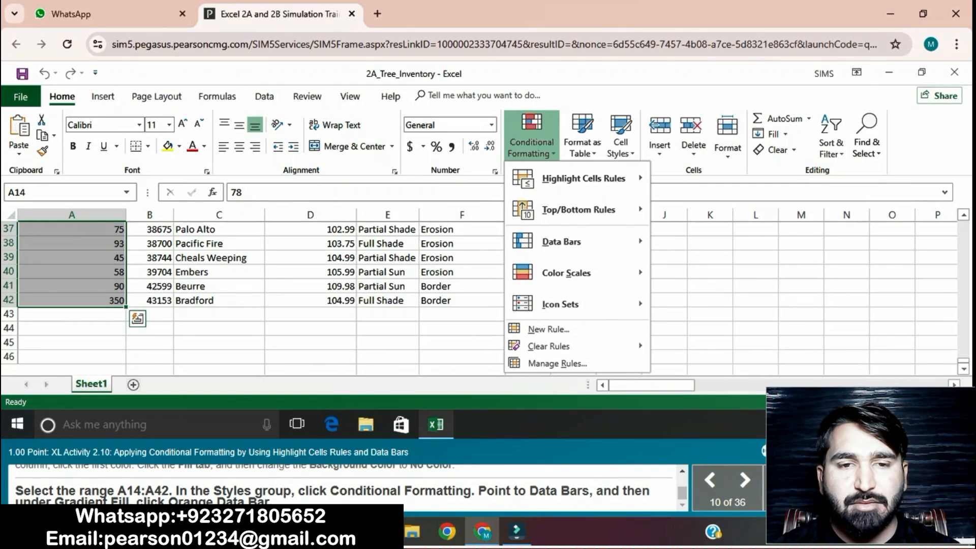
{"action": "mouse_move", "coordinate": [570, 179]}
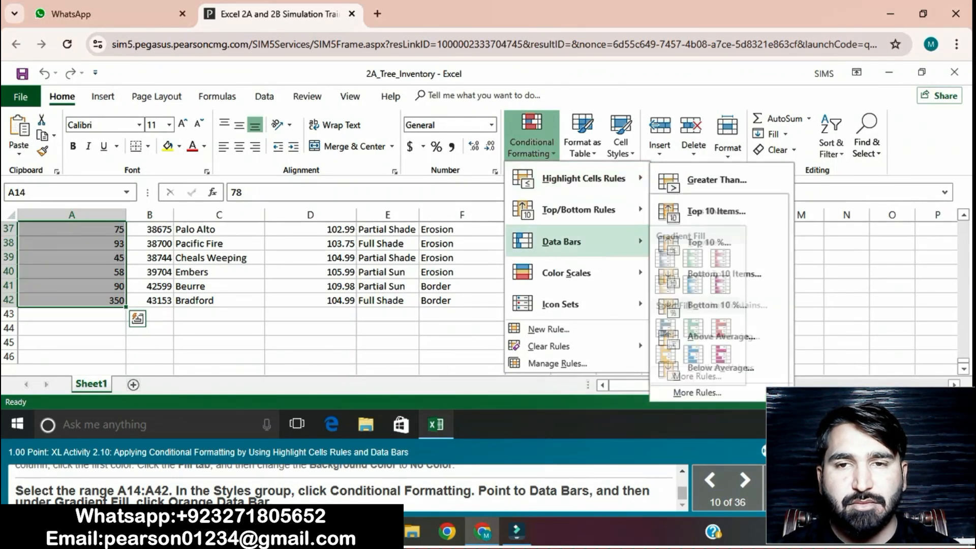
{"action": "mouse_move", "coordinate": [561, 242]}
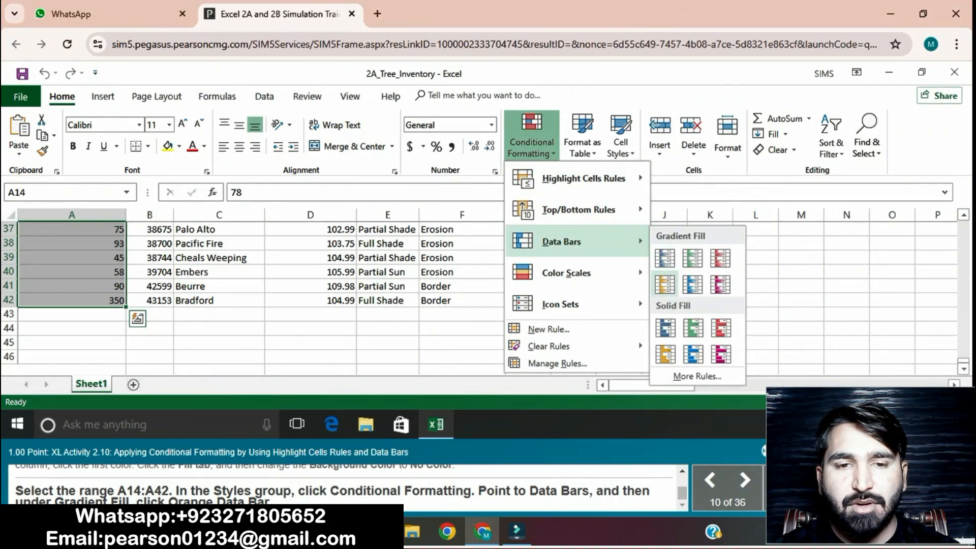
{"action": "left_click", "coordinate": [665, 285]}
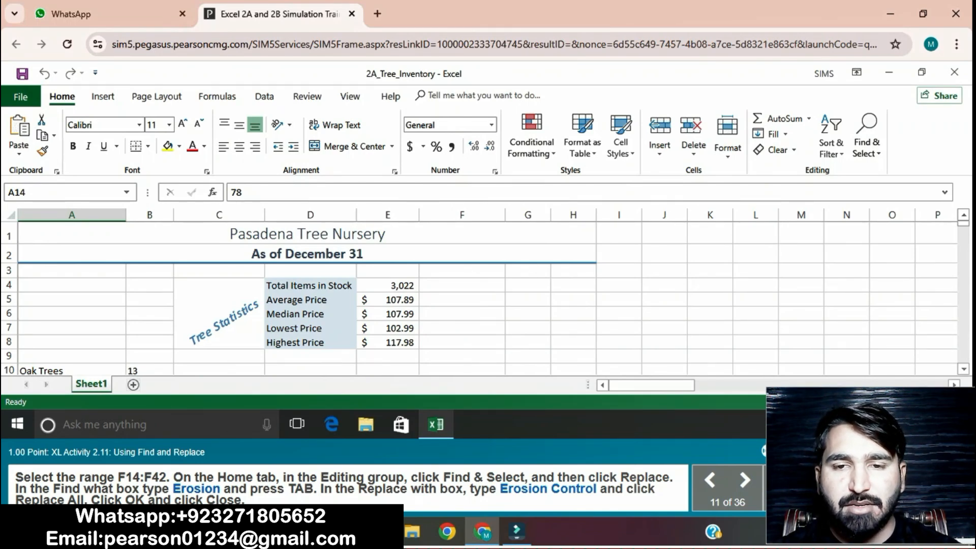
Step: Select F14:F42 and open Find and Replace, entering Erosion as the text to find
{"action": "scroll", "coordinate": [483, 300], "scroll_direction": "down", "scroll_amount": 3}
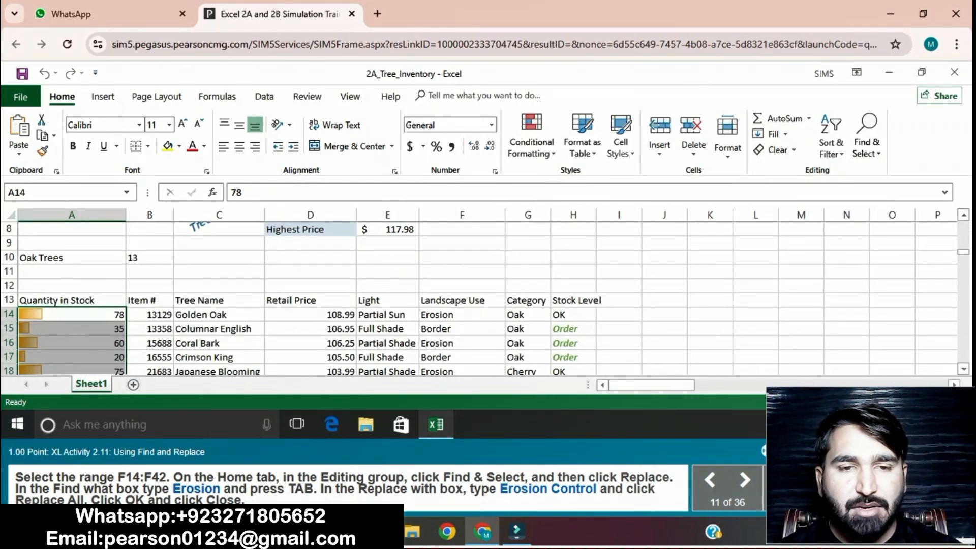
{"action": "left_click_drag", "start_coordinate": [462, 315], "coordinate": [462, 343]}
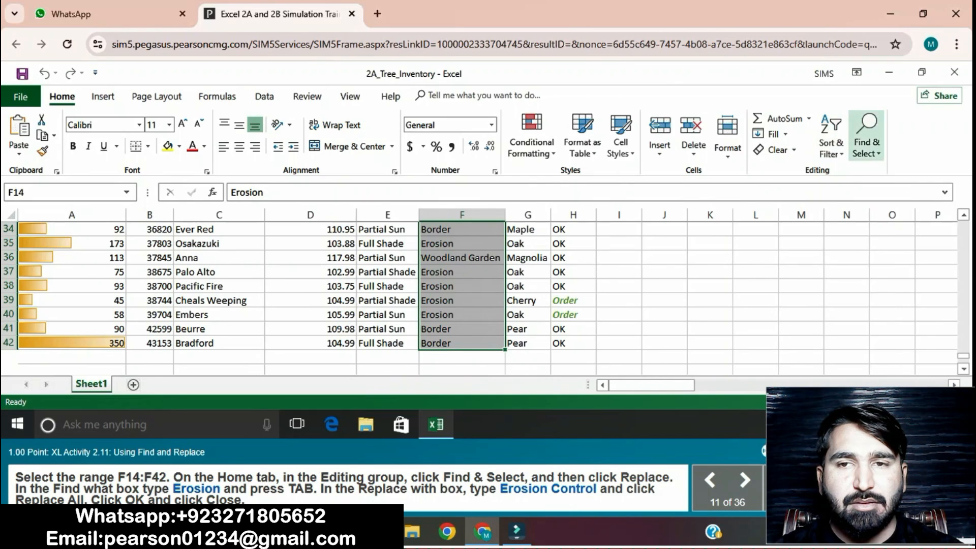
{"action": "left_click", "coordinate": [868, 143]}
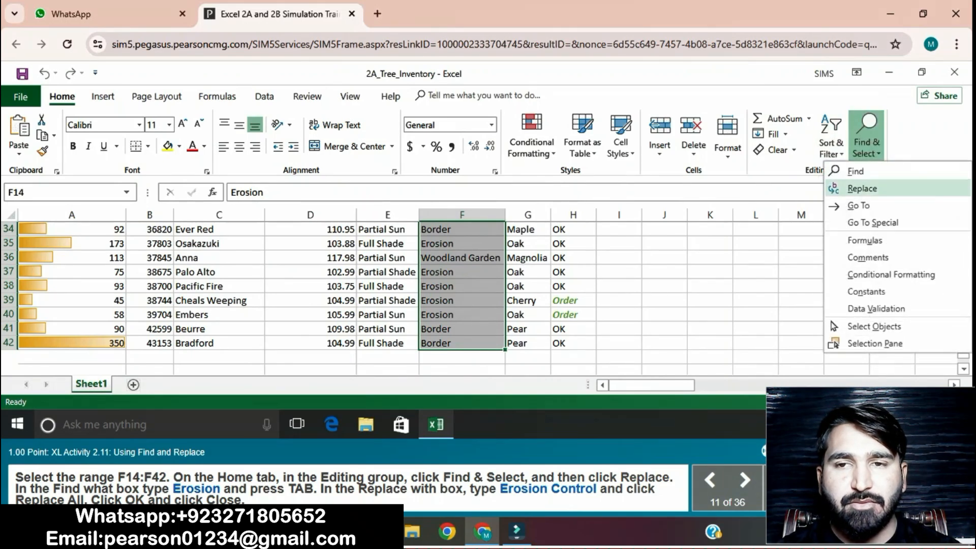
{"action": "left_click", "coordinate": [864, 187]}
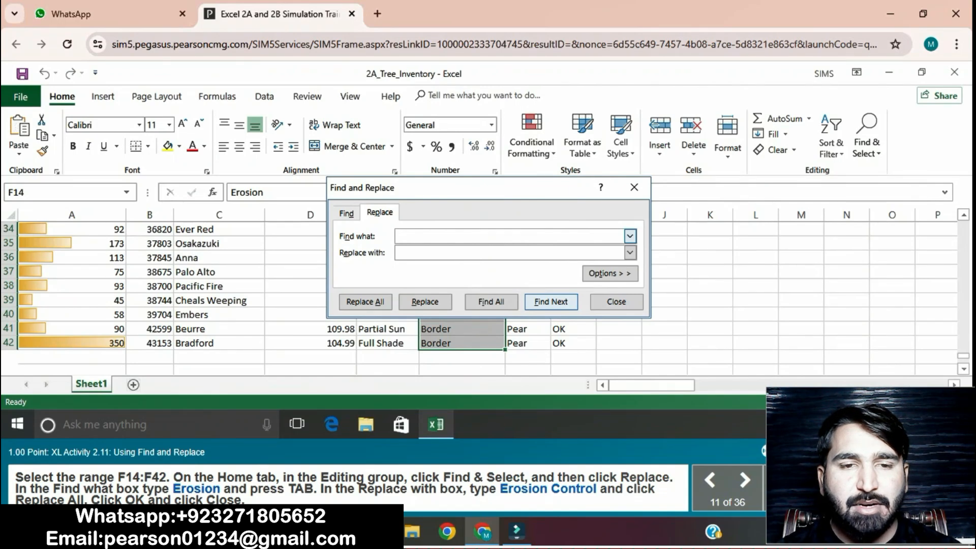
{"action": "type", "text": "E"}
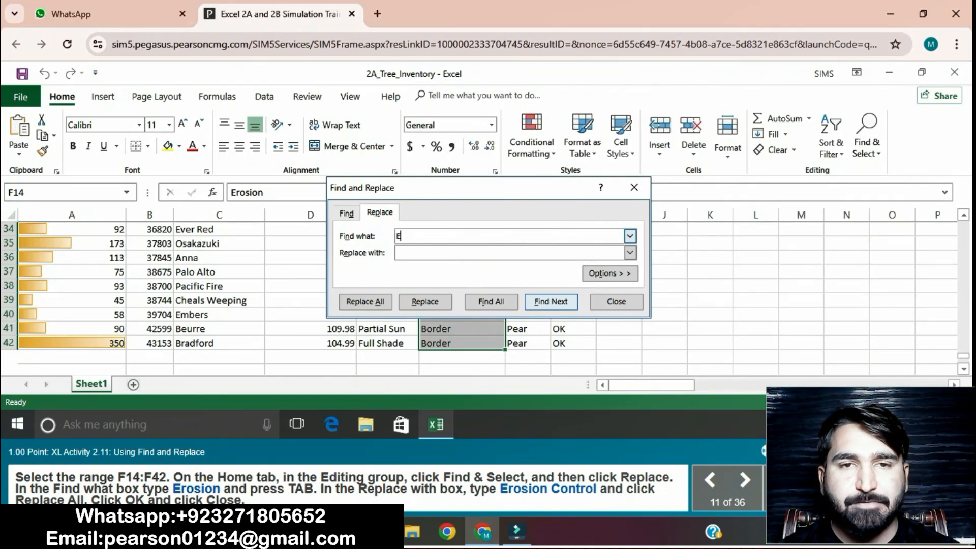
{"action": "type", "text": "ro"}
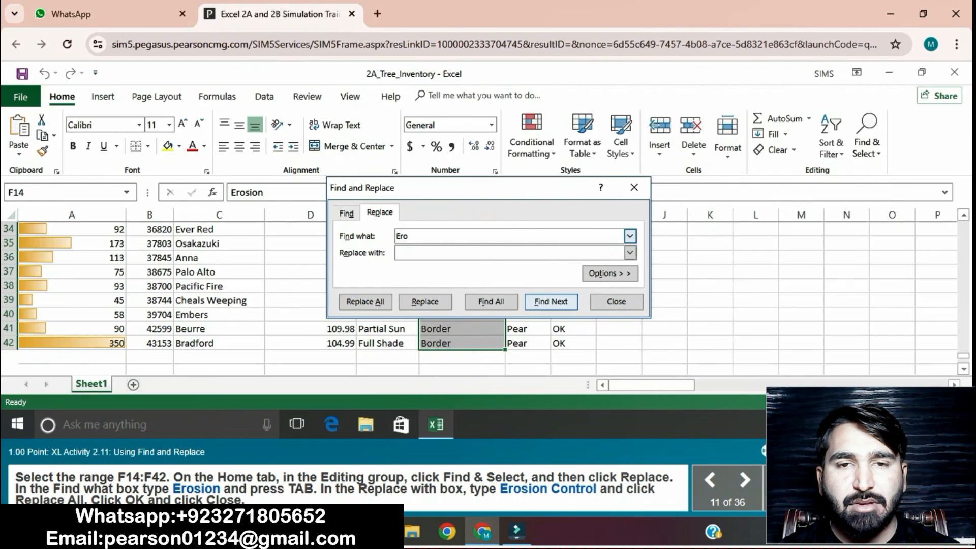
{"action": "type", "text": "sion"}
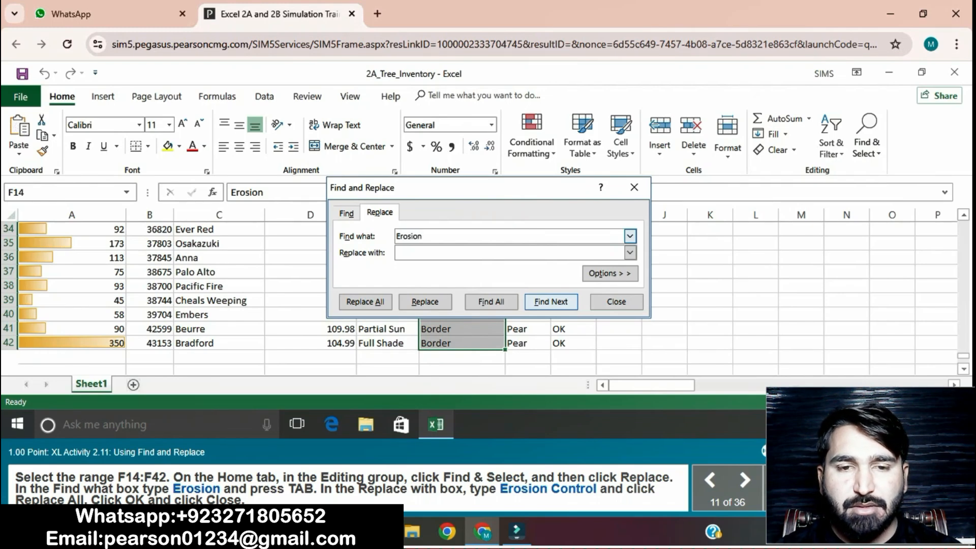
Step: Replace all occurrences with Erosion Control, then acknowledge and close the dialog
{"action": "key", "text": "Tab"}
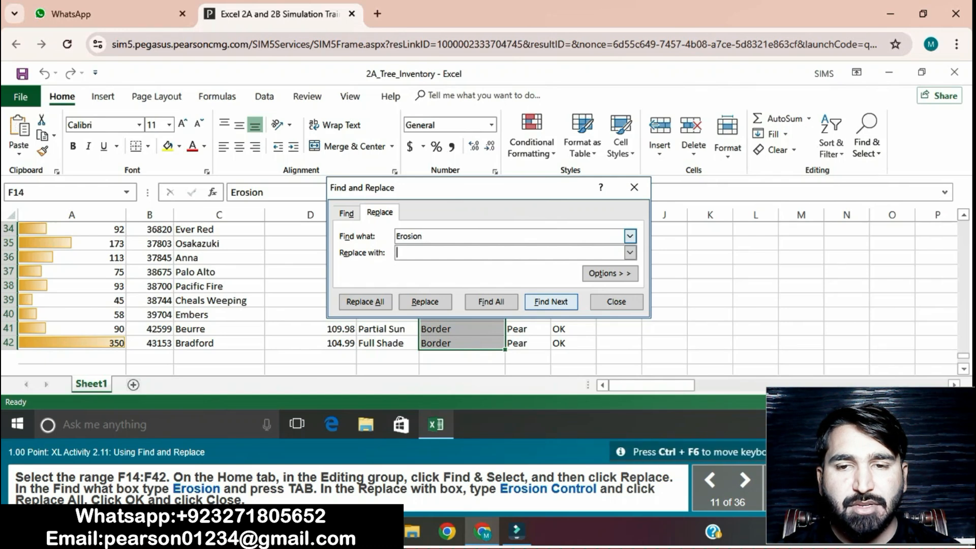
{"action": "type", "text": "Ero"}
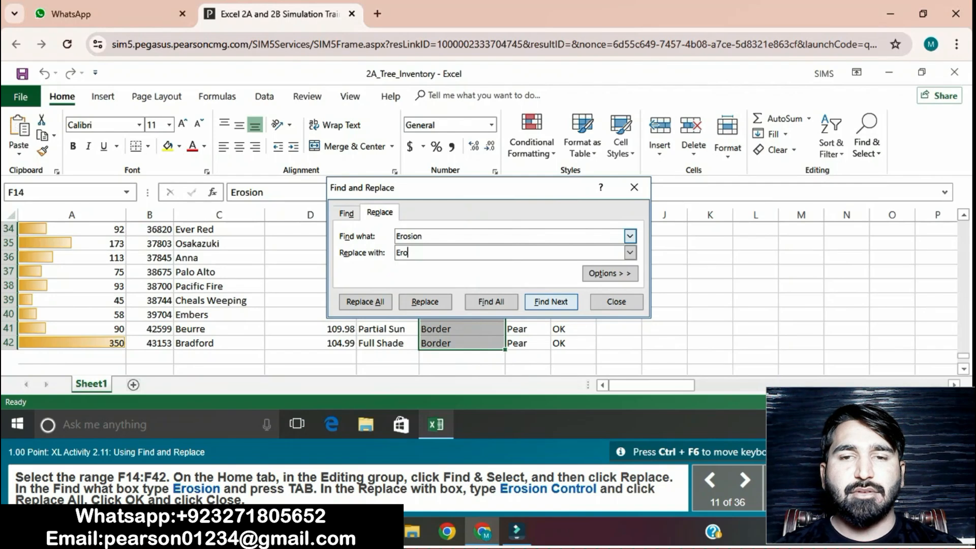
{"action": "type", "text": "sion"}
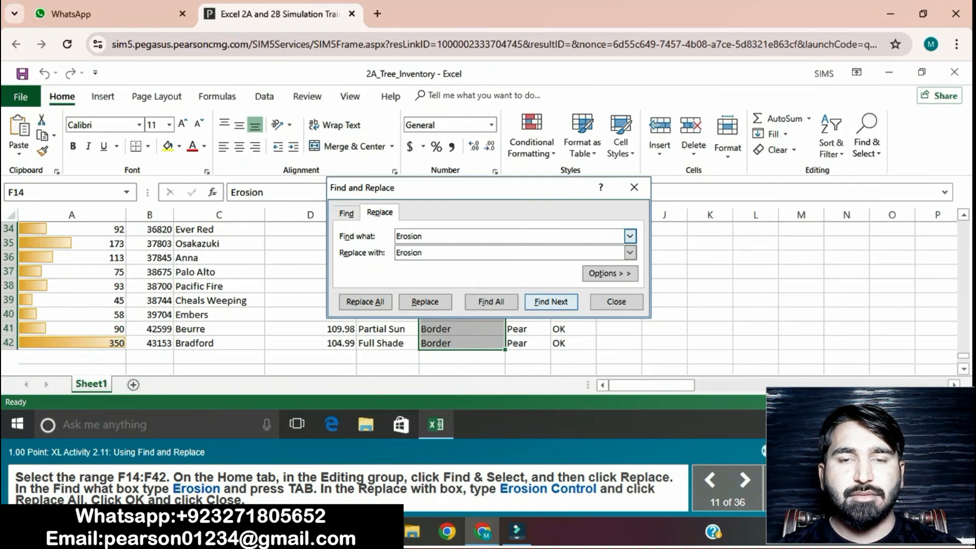
{"action": "type", "text": " Control"}
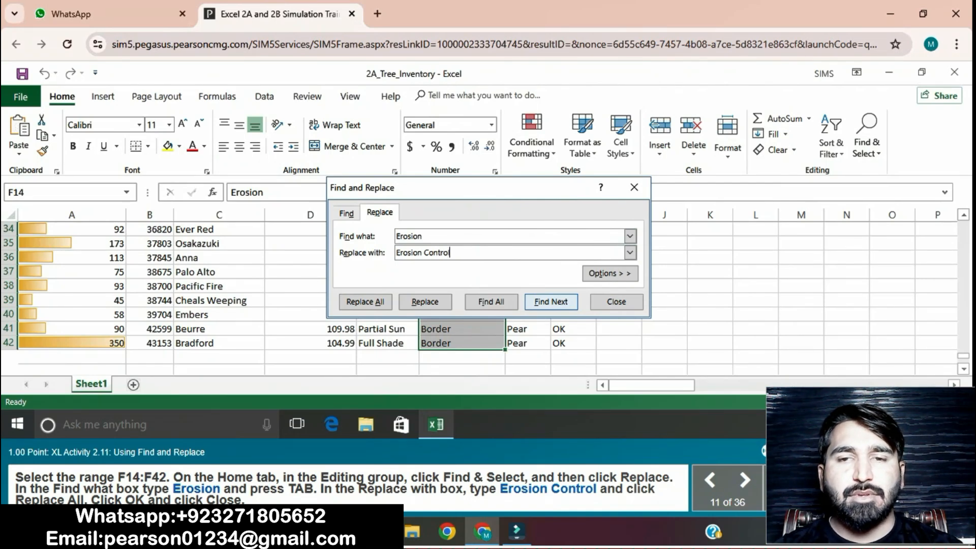
{"action": "left_click", "coordinate": [365, 301]}
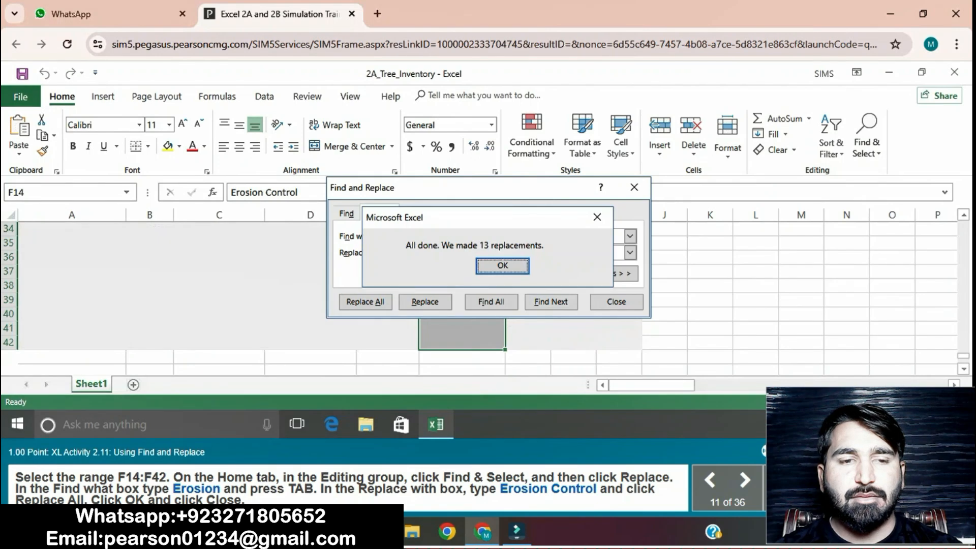
{"action": "key", "text": "Return"}
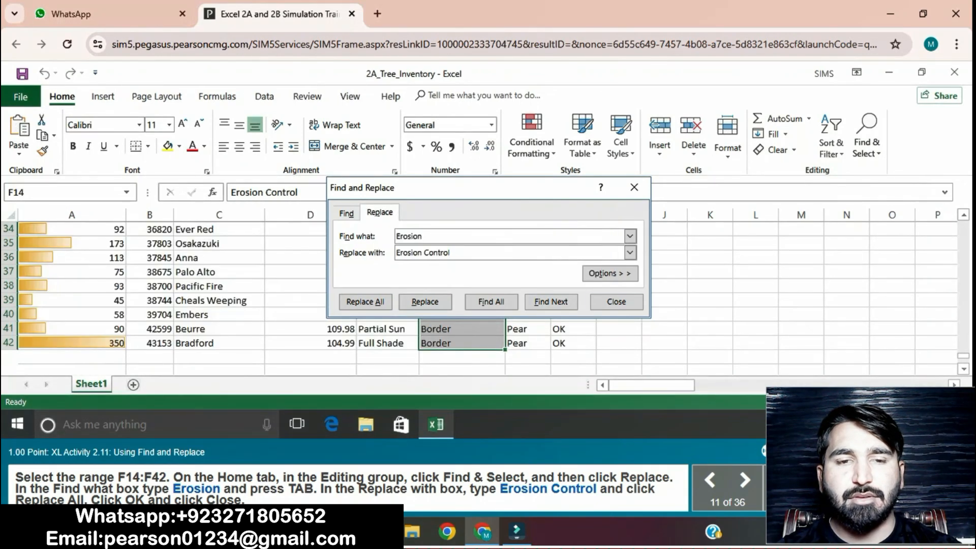
{"action": "left_click", "coordinate": [616, 301]}
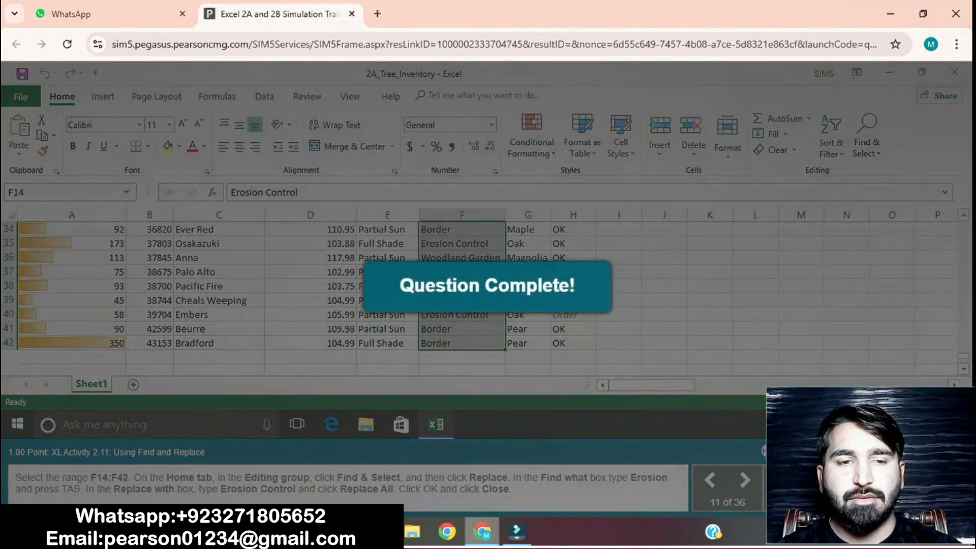